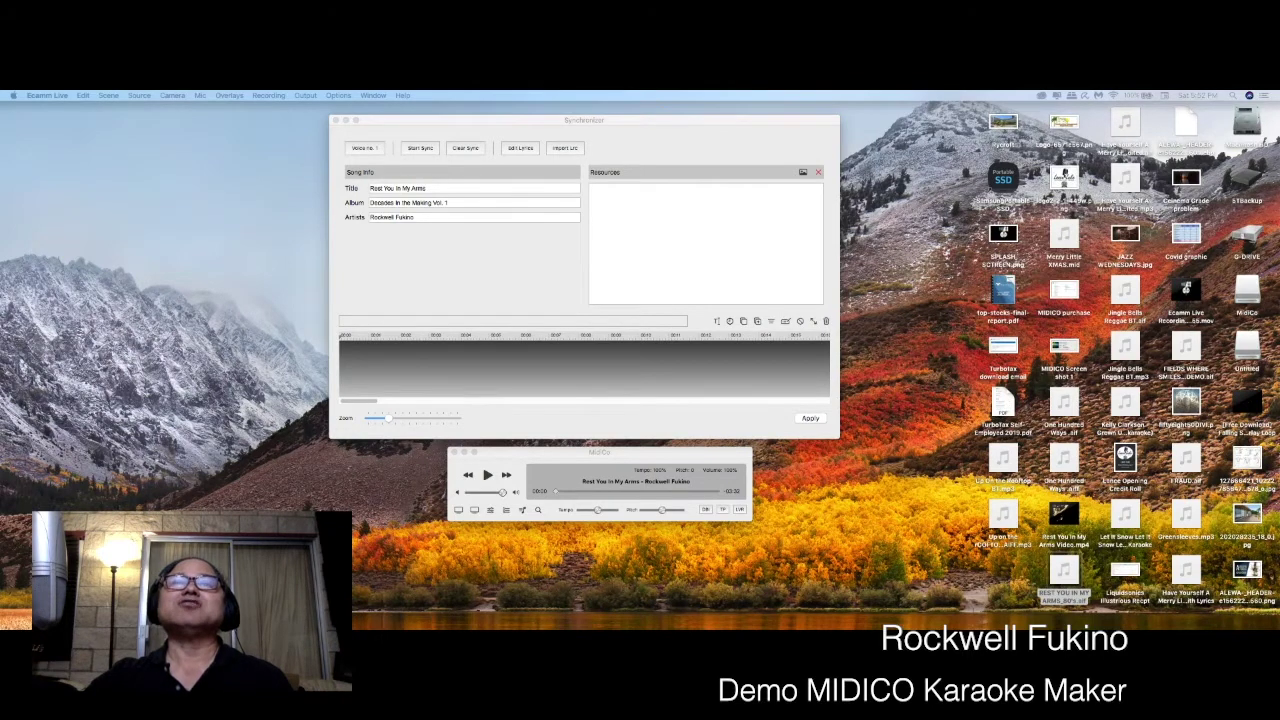
Bring MidiCo to the front and reposition its player window beneath the Synchronizer
click(643, 148)
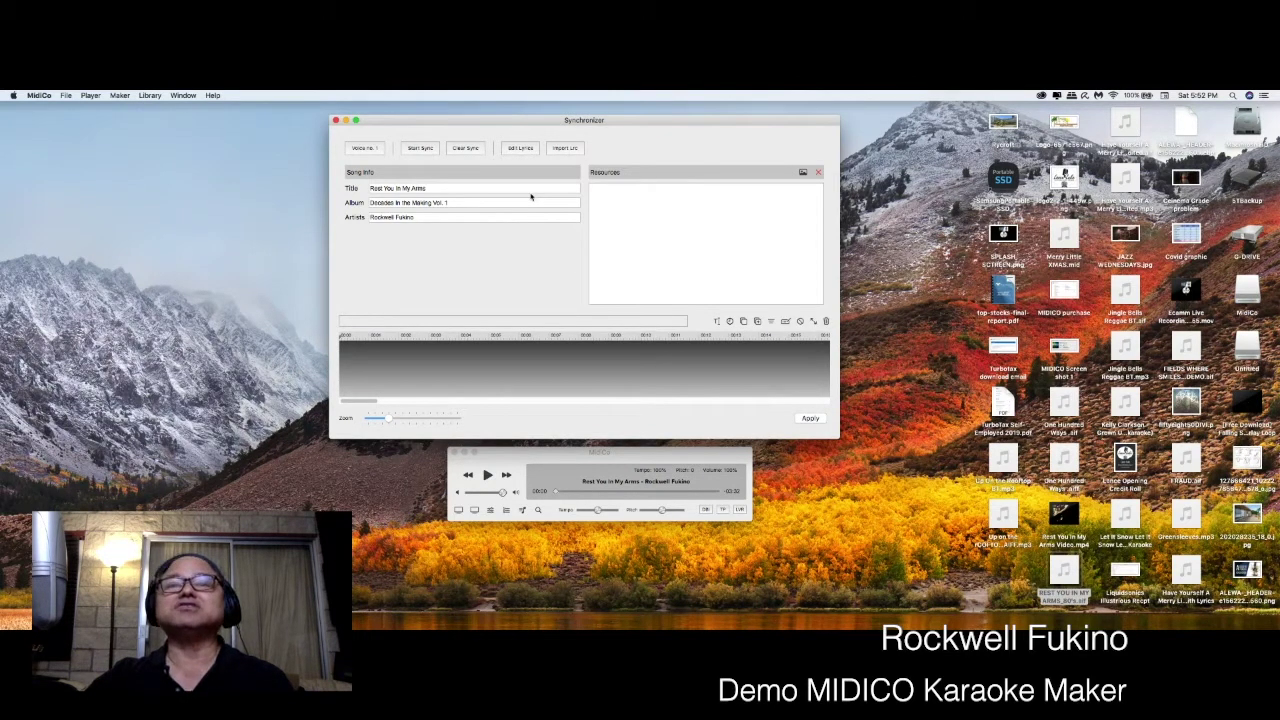
click(531, 455)
drag(529, 454, 499, 450)
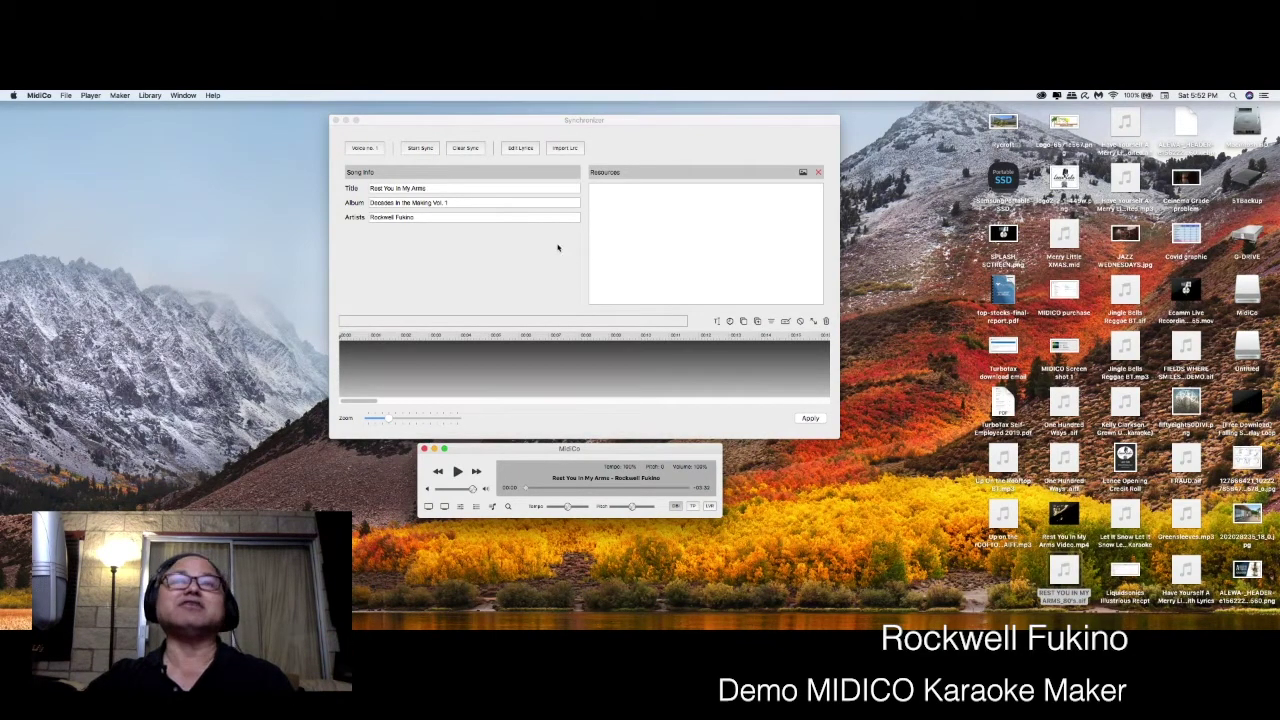
Open the song's lyrics in the Lyrics Editor, enlarge the editor to review the hyphenated lines, and accept the lyrics
click(520, 148)
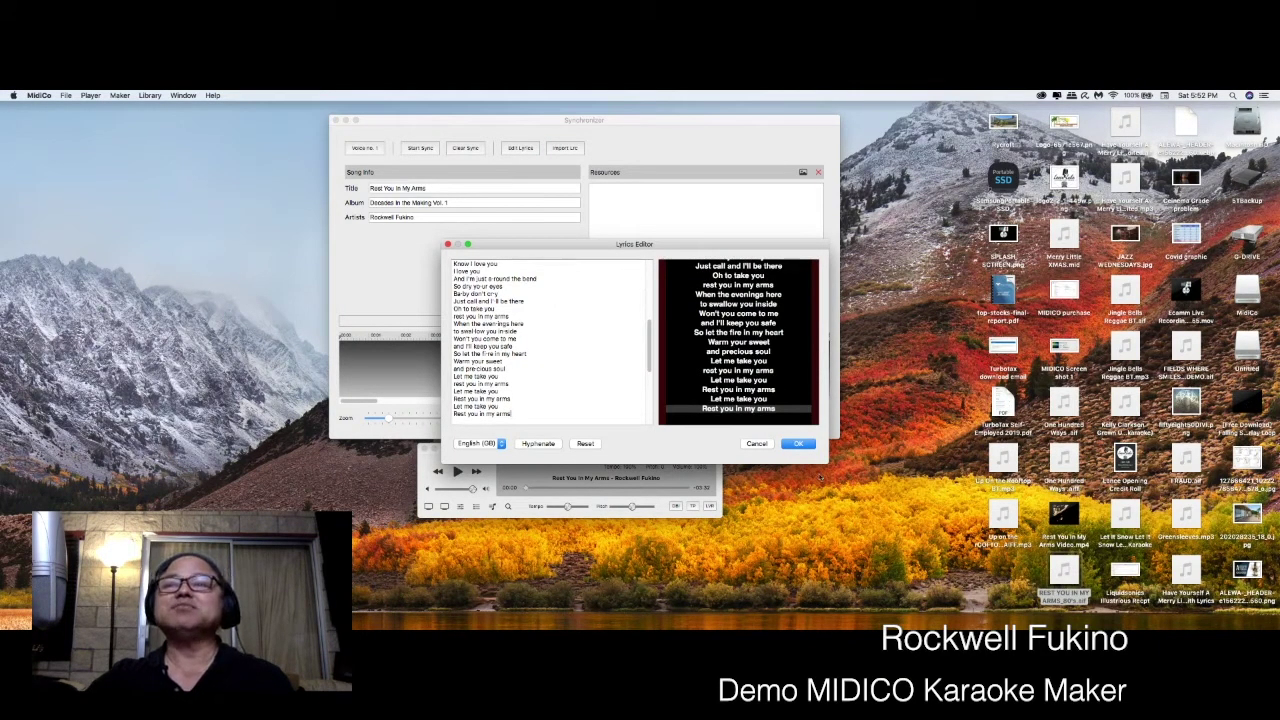
drag(828, 462, 951, 640)
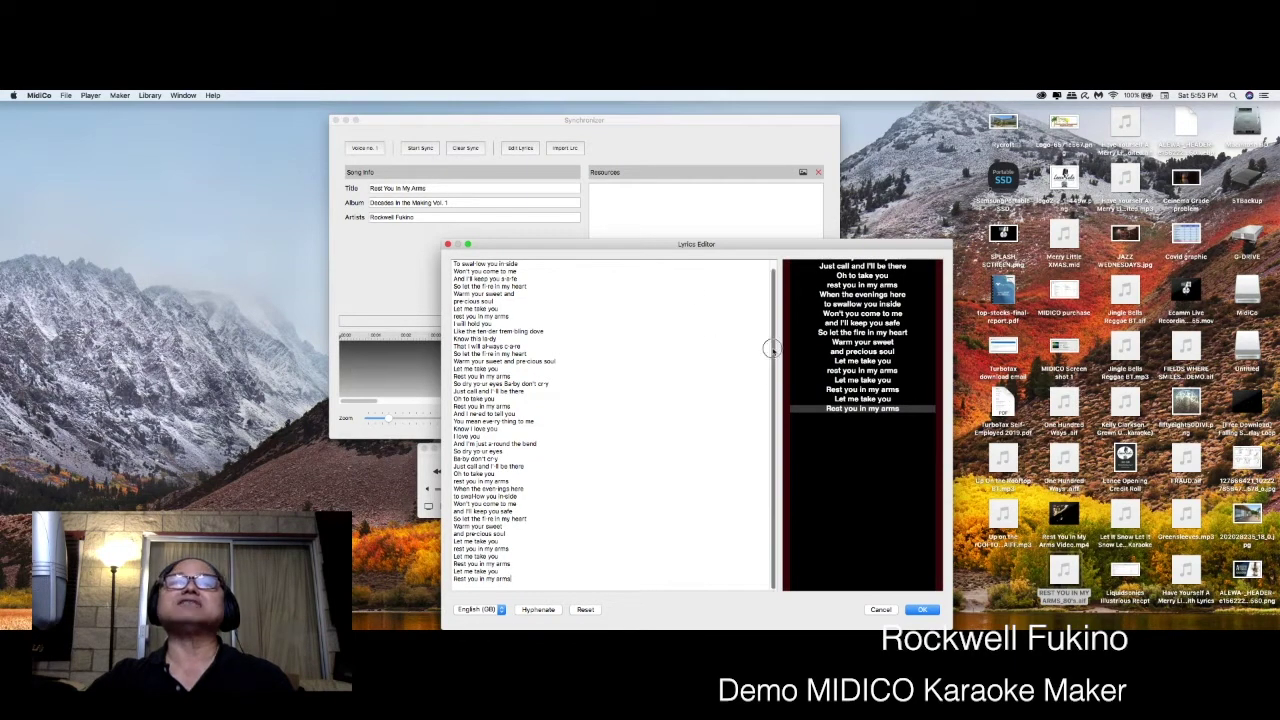
scroll(766, 340, up, 1)
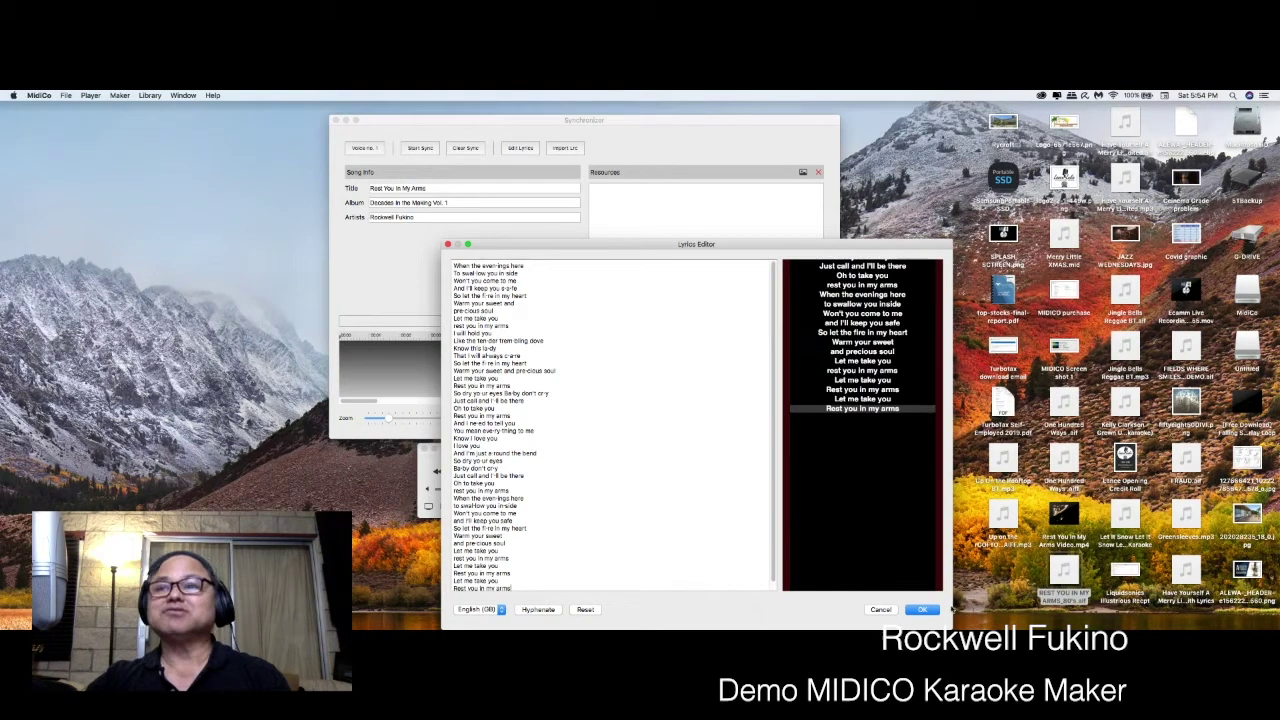
click(930, 610)
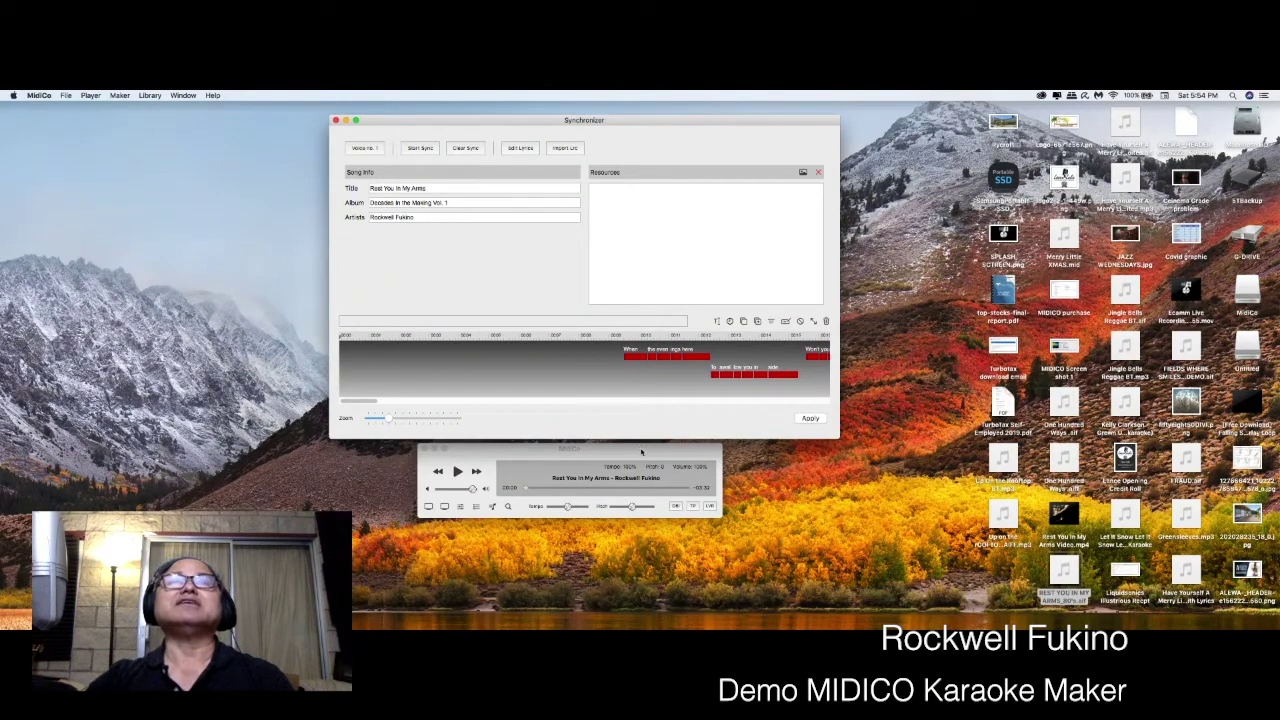
Clear the existing lyric synchronization from the song's timeline
click(462, 149)
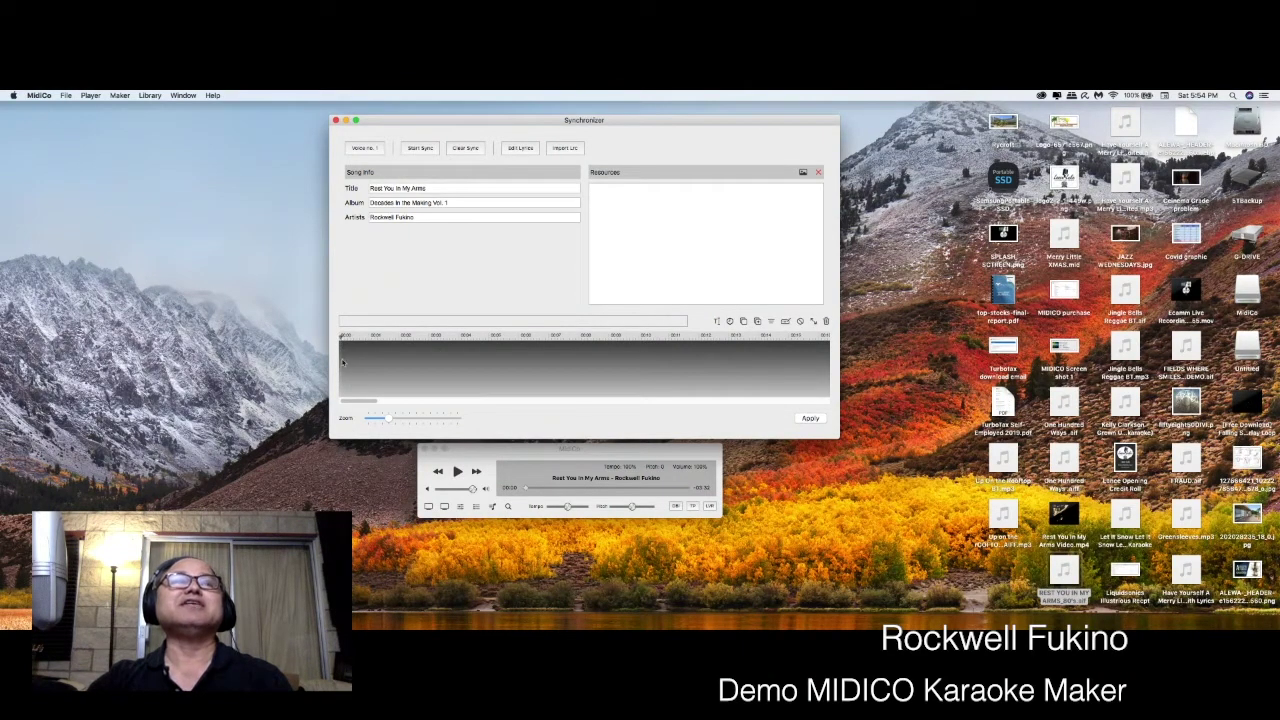
click(341, 361)
drag(341, 361, 377, 360)
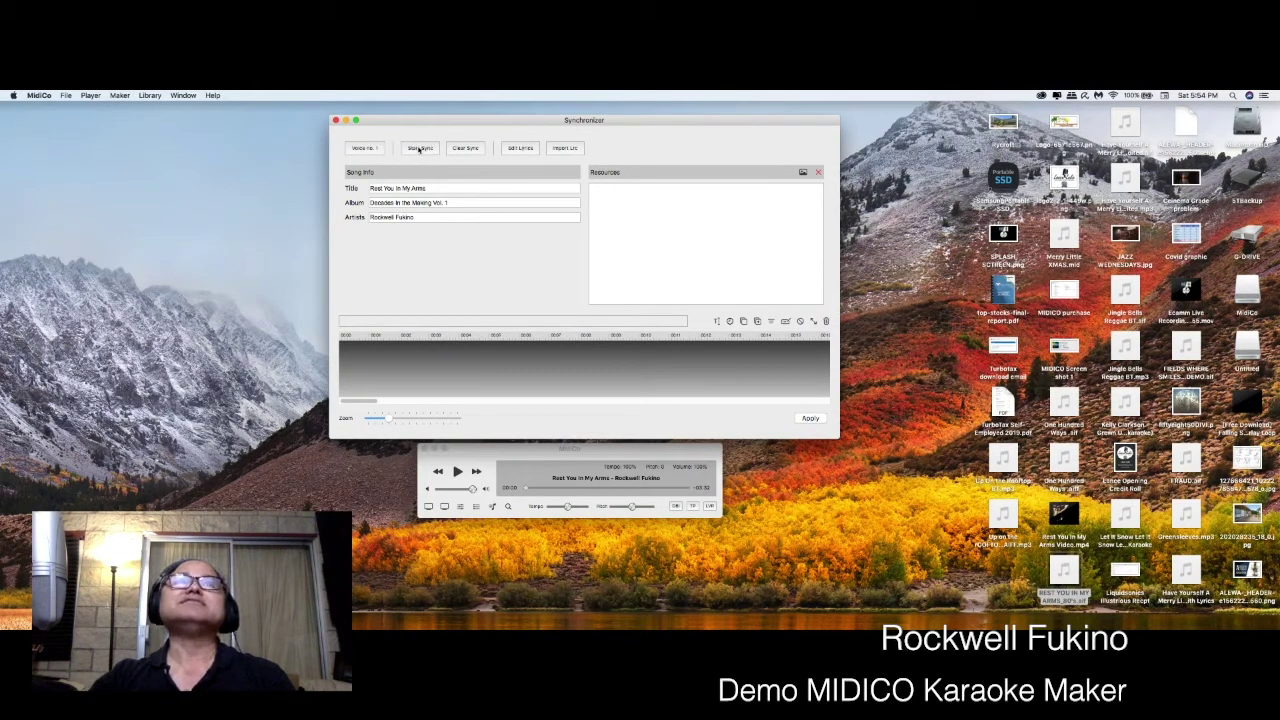
Start synchronizing and tap each syllable in time with the music from "When the evenings here" through the first "rest you in my arms"
click(419, 148)
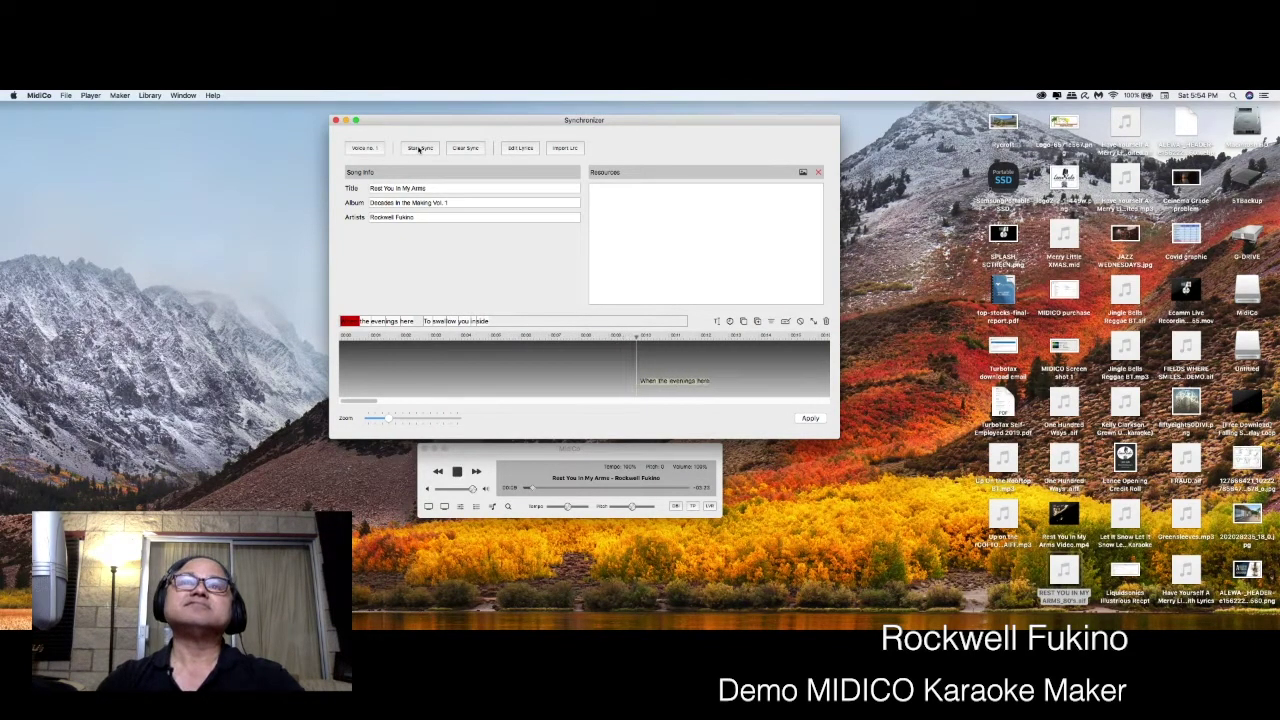
key(space)
key(space)
key(space)
key(space)
key(space)
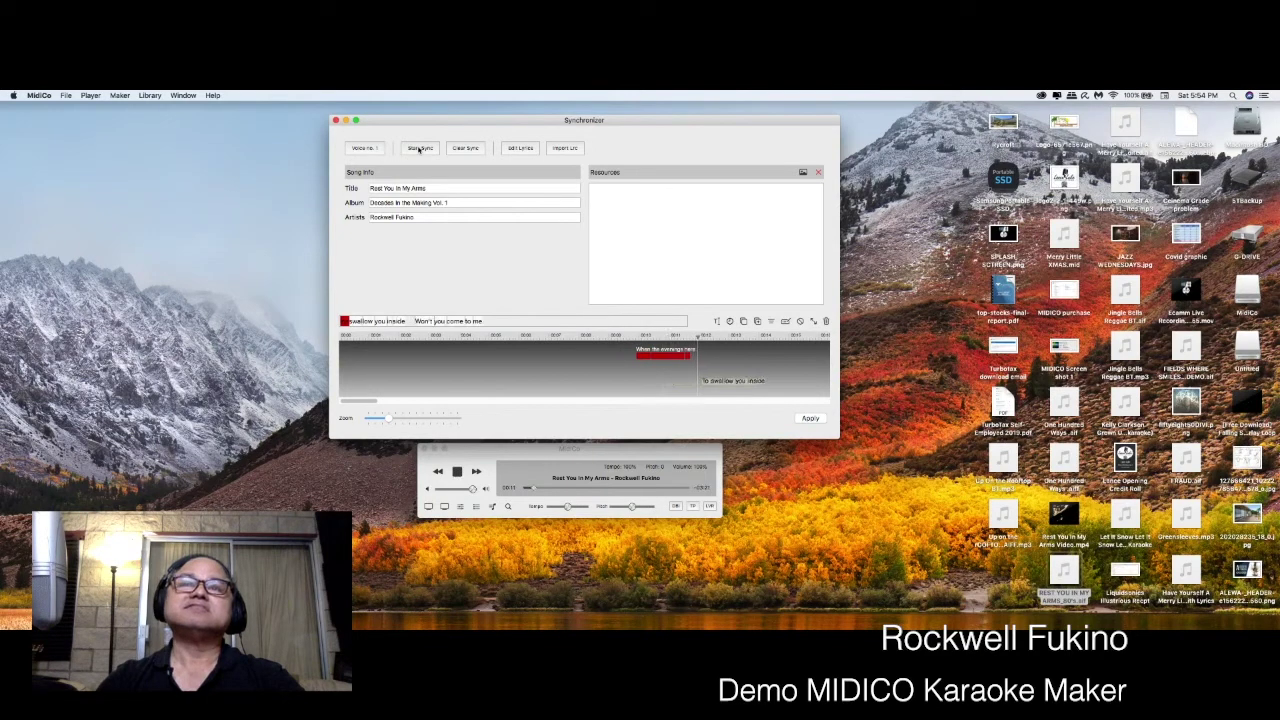
key(space)
key(space)
key(space)
key(space)
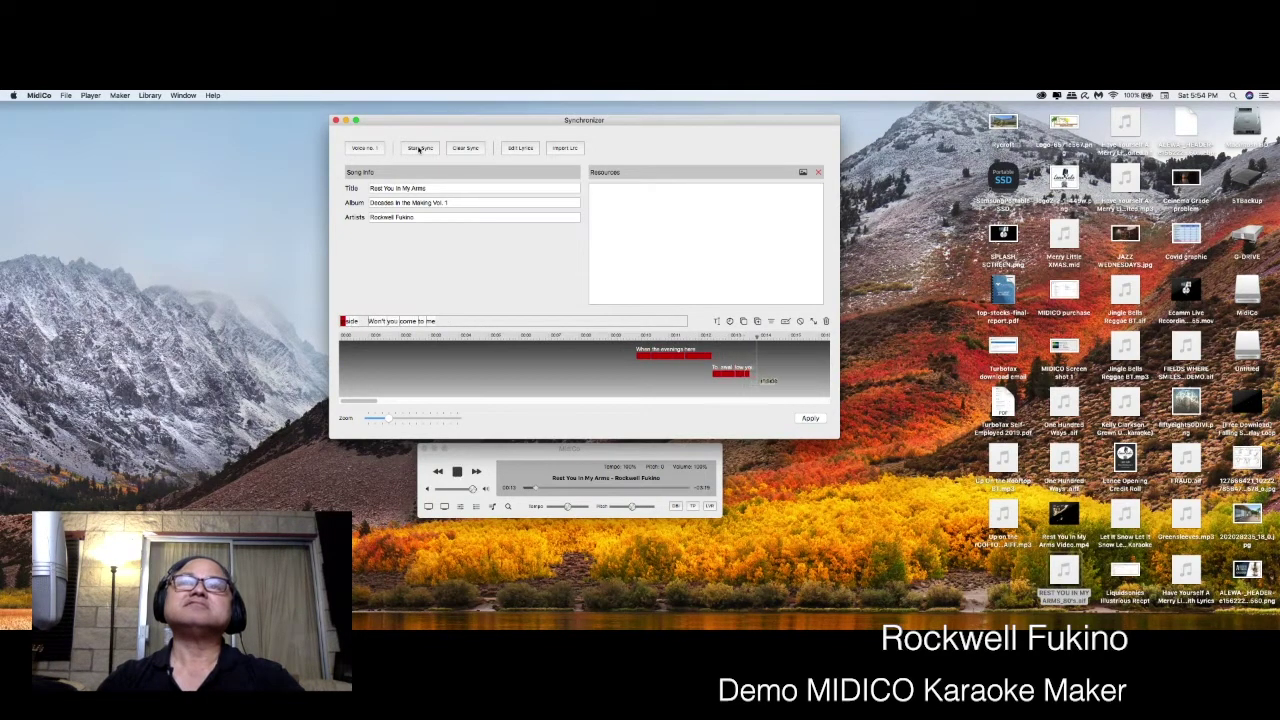
key(space)
key(space)
key(space)
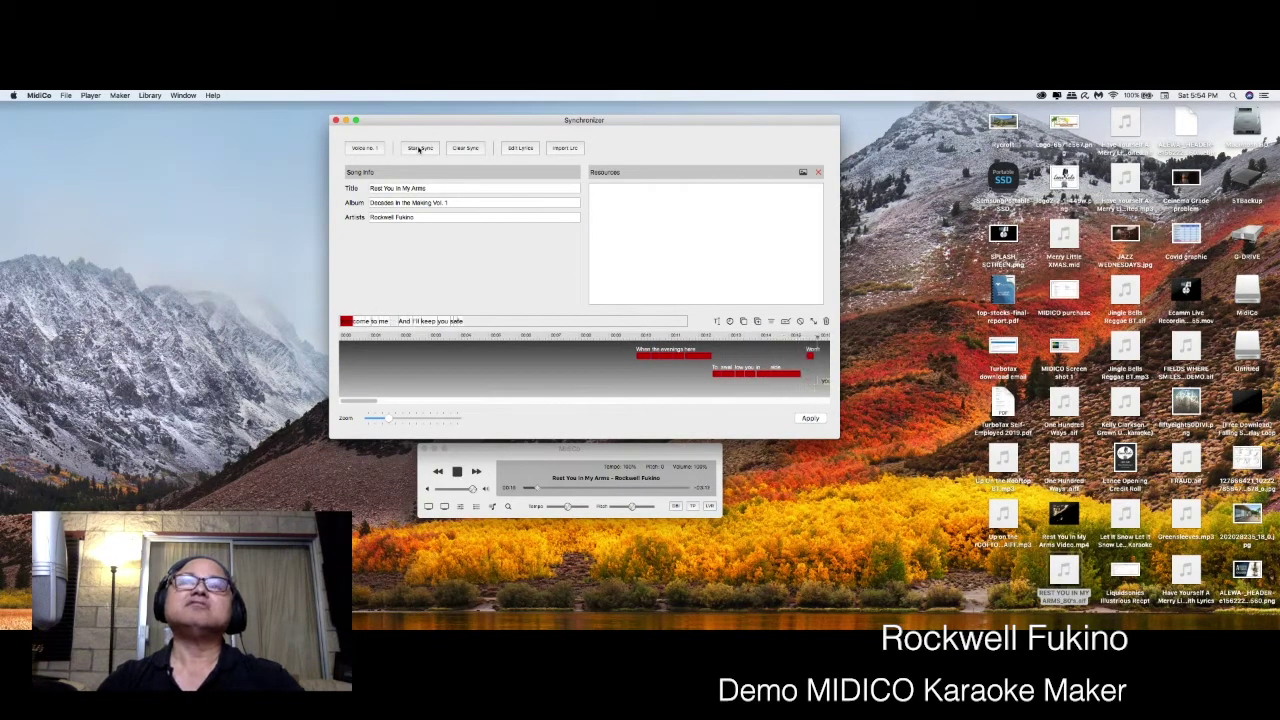
key(space)
key(space)
key(space)
key(space)
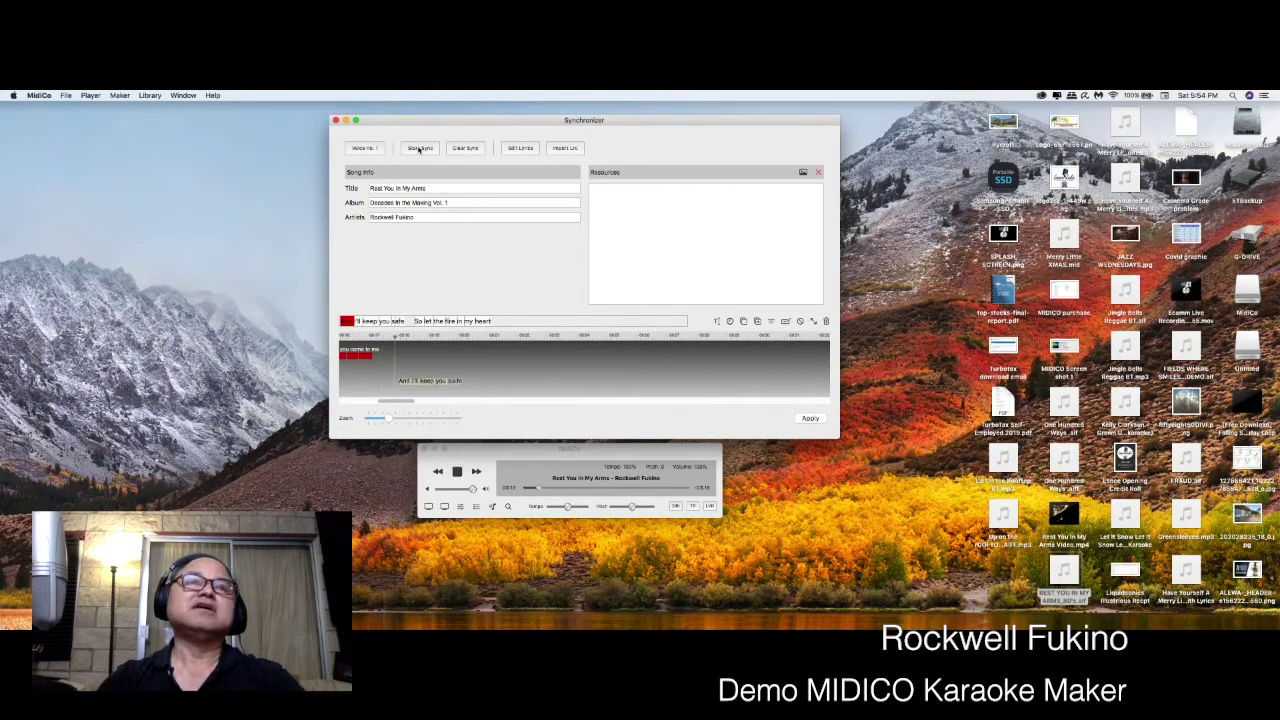
key(space)
key(space)
key(space)
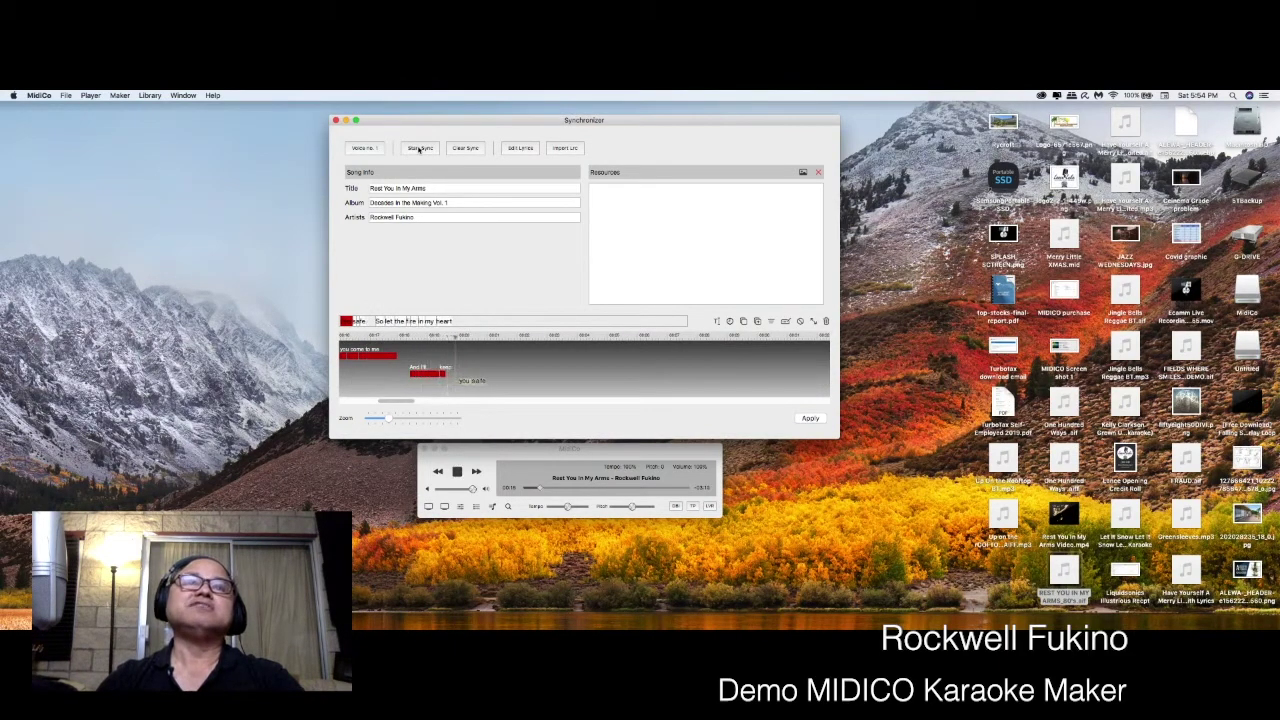
key(space)
key(space)
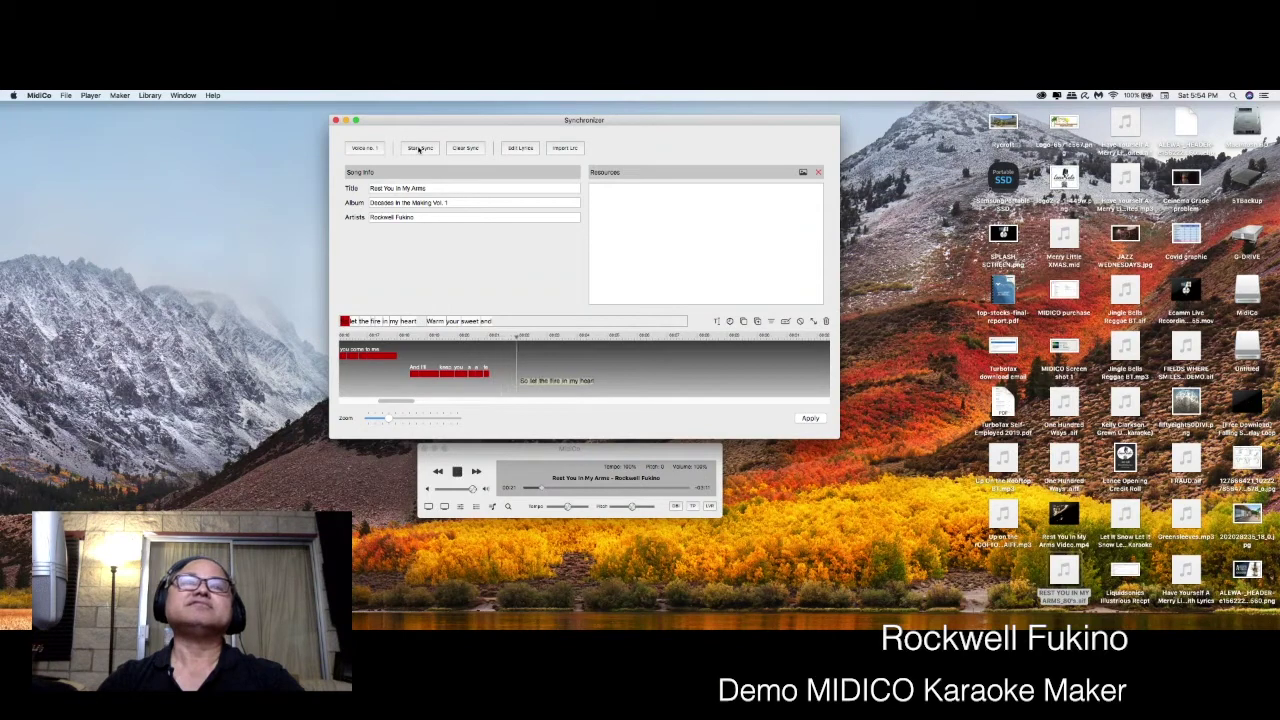
key(space)
key(space)
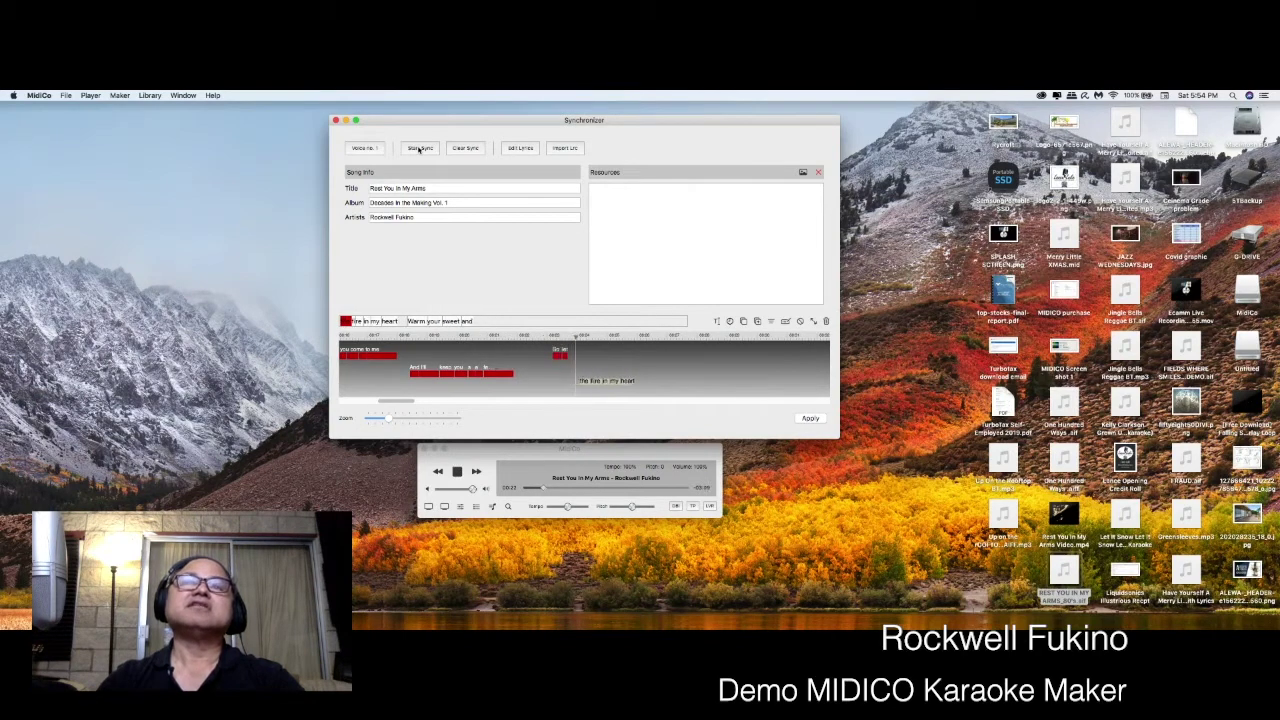
key(space)
key(space)
key(space)
key(space)
key(space)
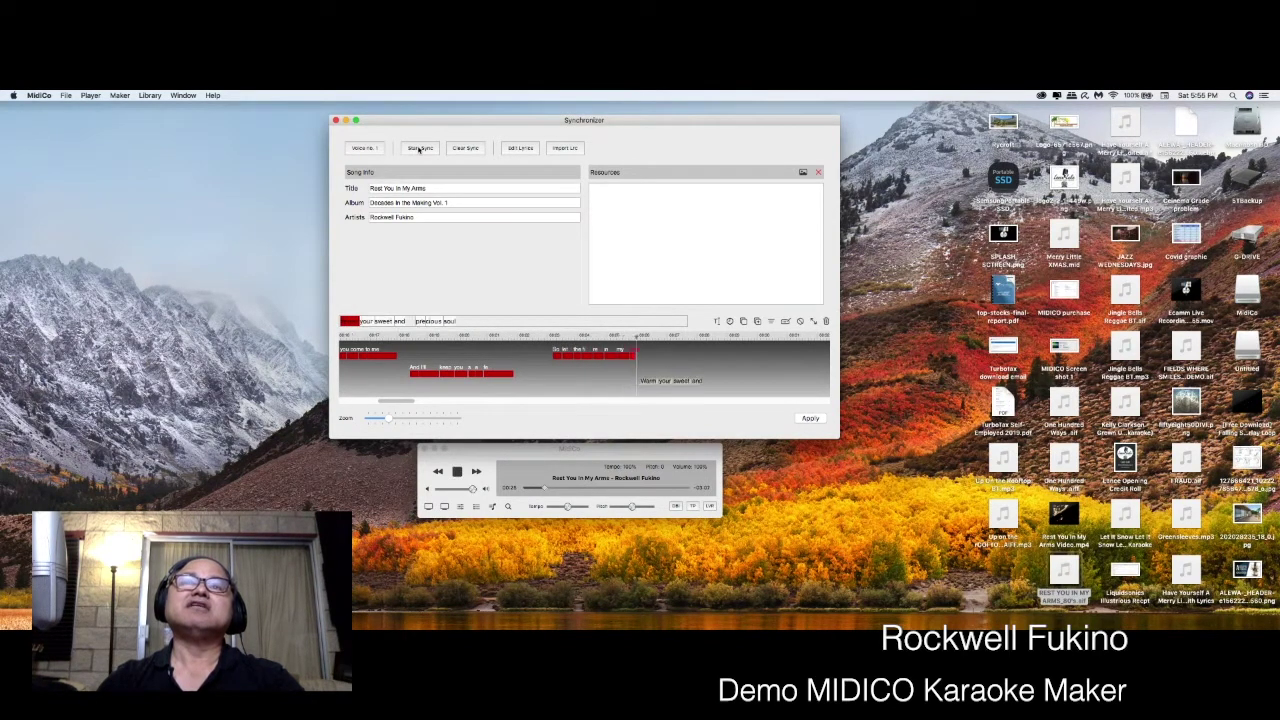
key(space)
key(space)
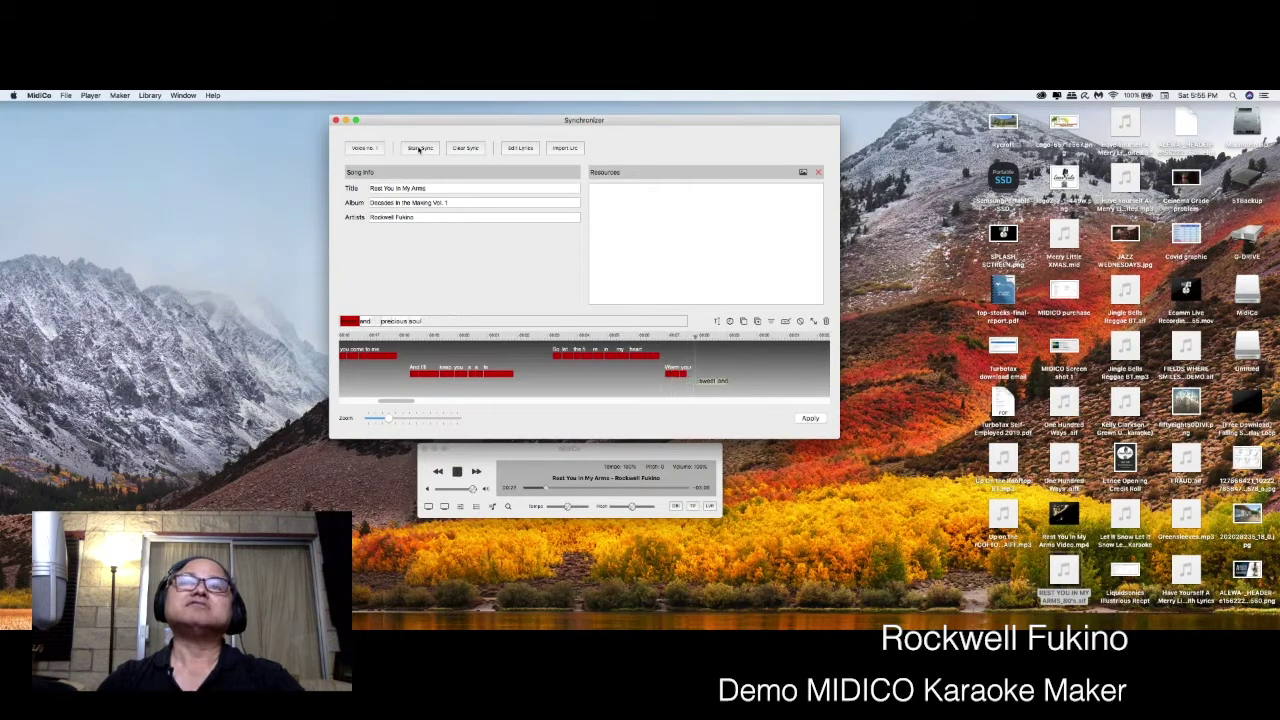
key(space)
key(space)
key(space)
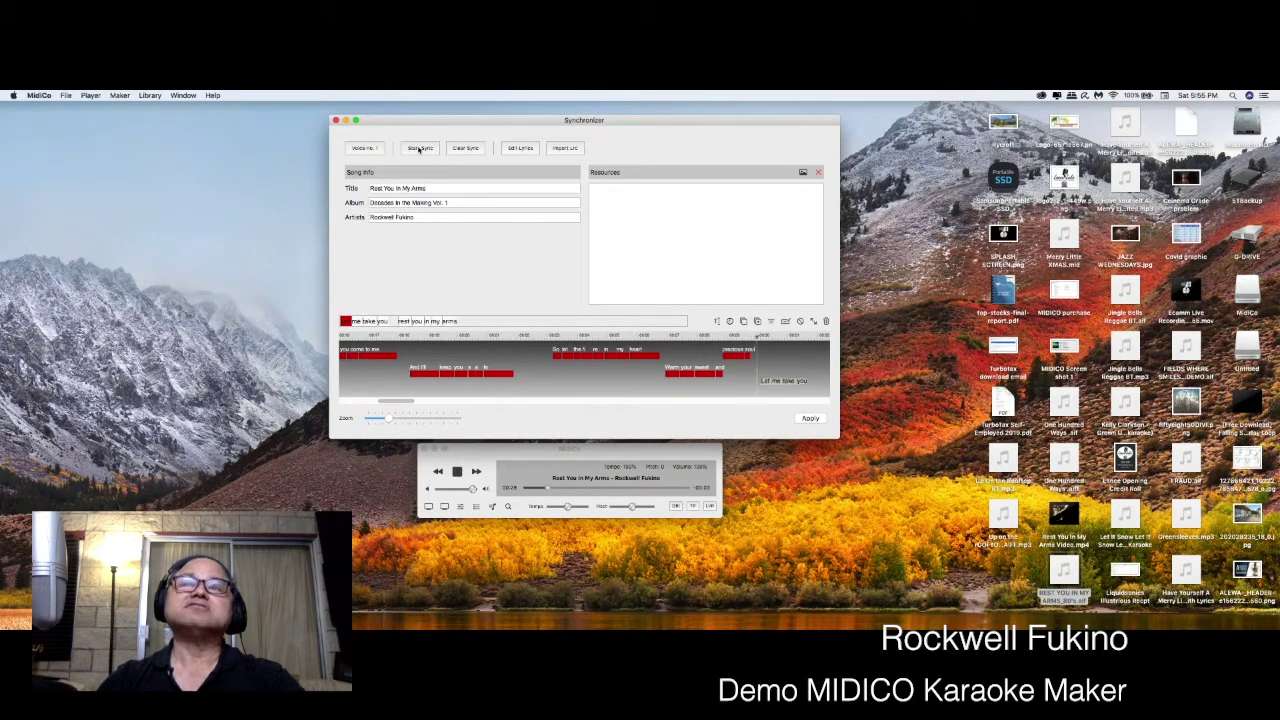
key(space)
key(space)
key(space)
key(space)
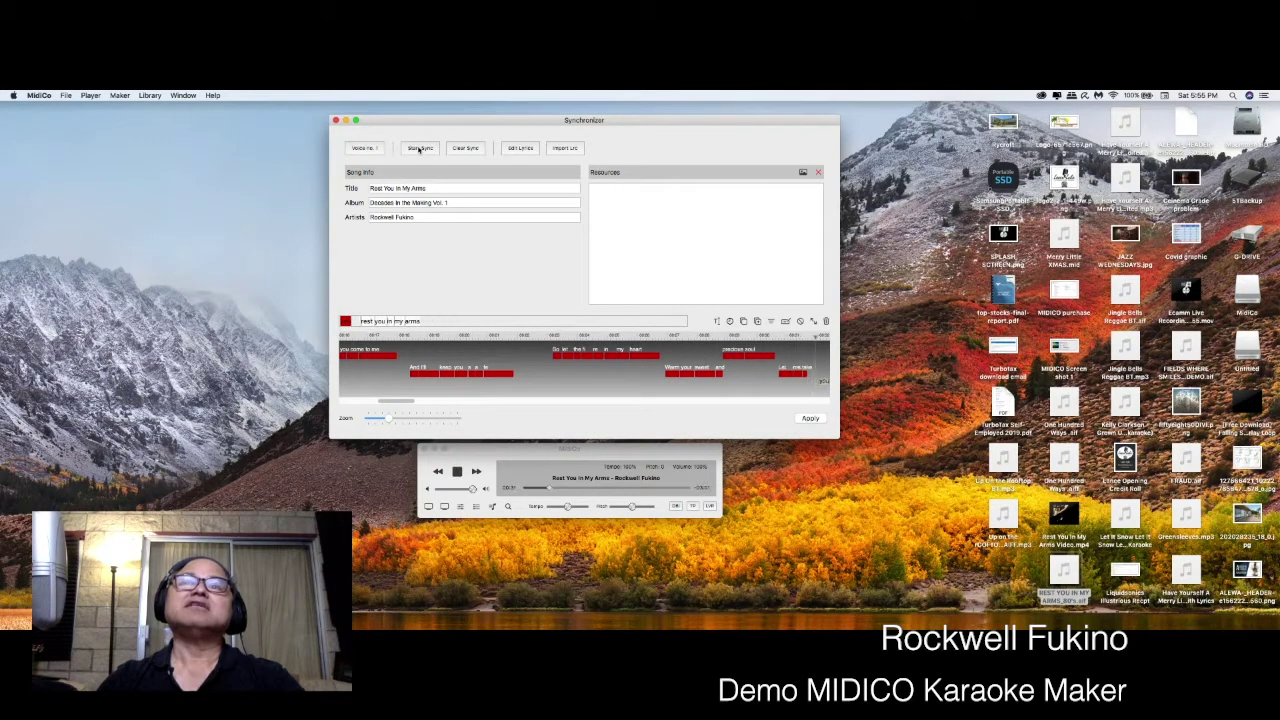
key(space)
key(space)
key(space)
key(space)
key(space)
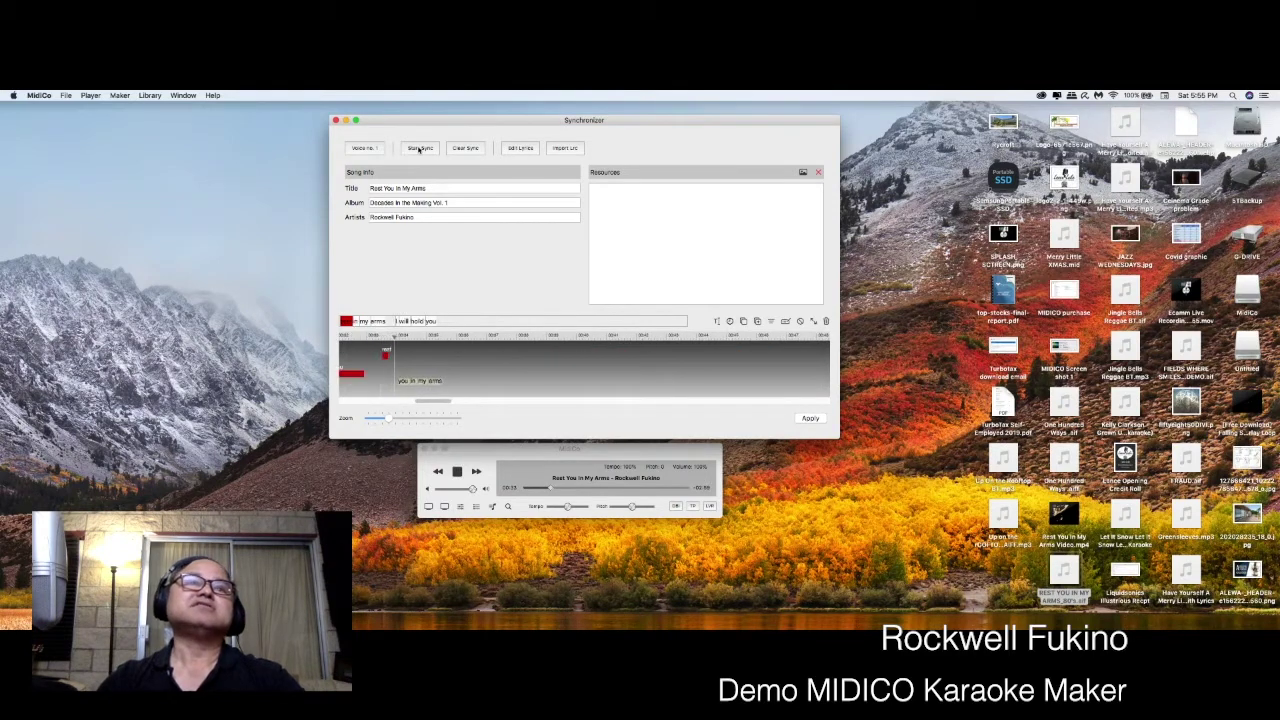
key(space)
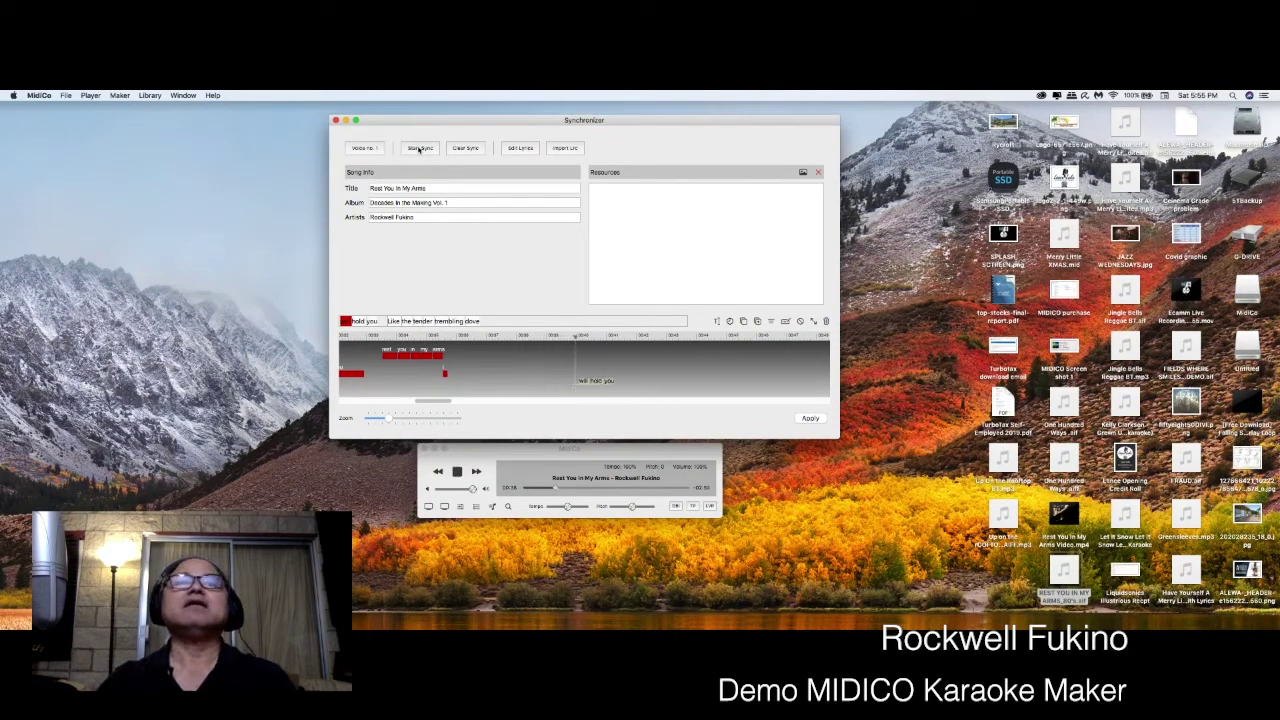
Continue tapping the syllables in time with the music from "I will hold you" through the next "Rest you in my arms"
key(space)
key(space)
key(space)
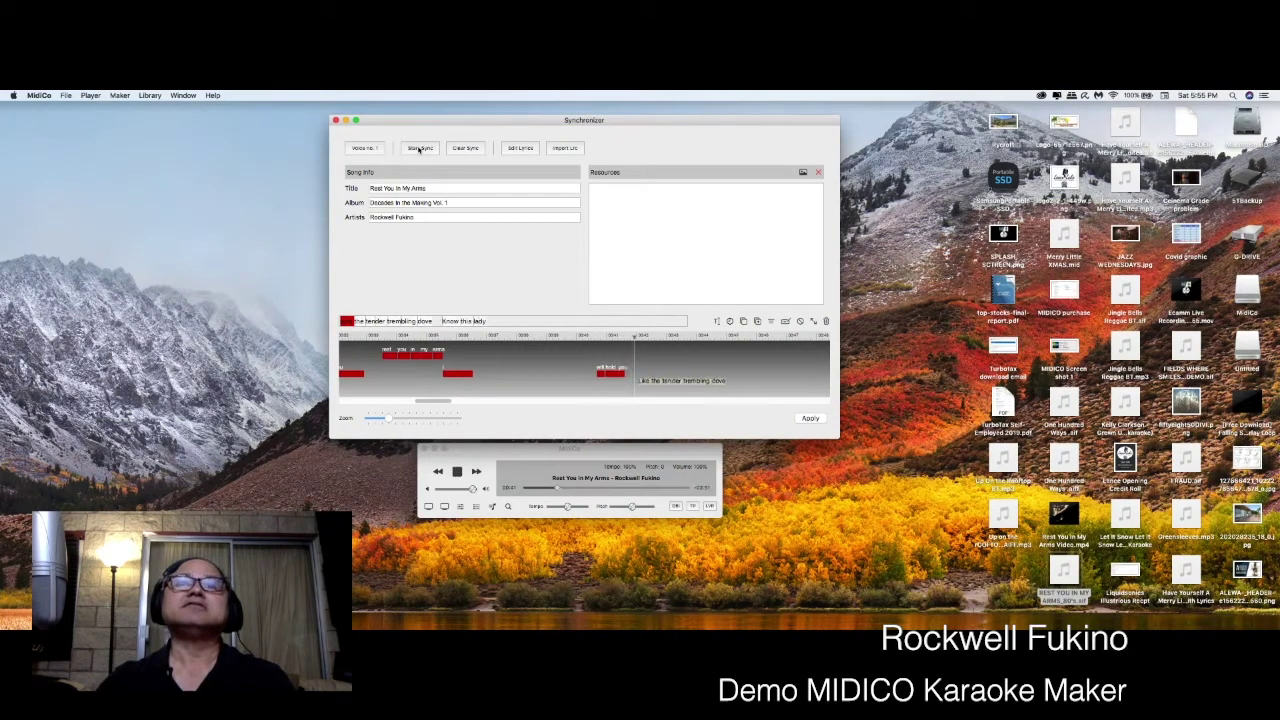
key(space)
key(space)
key(space)
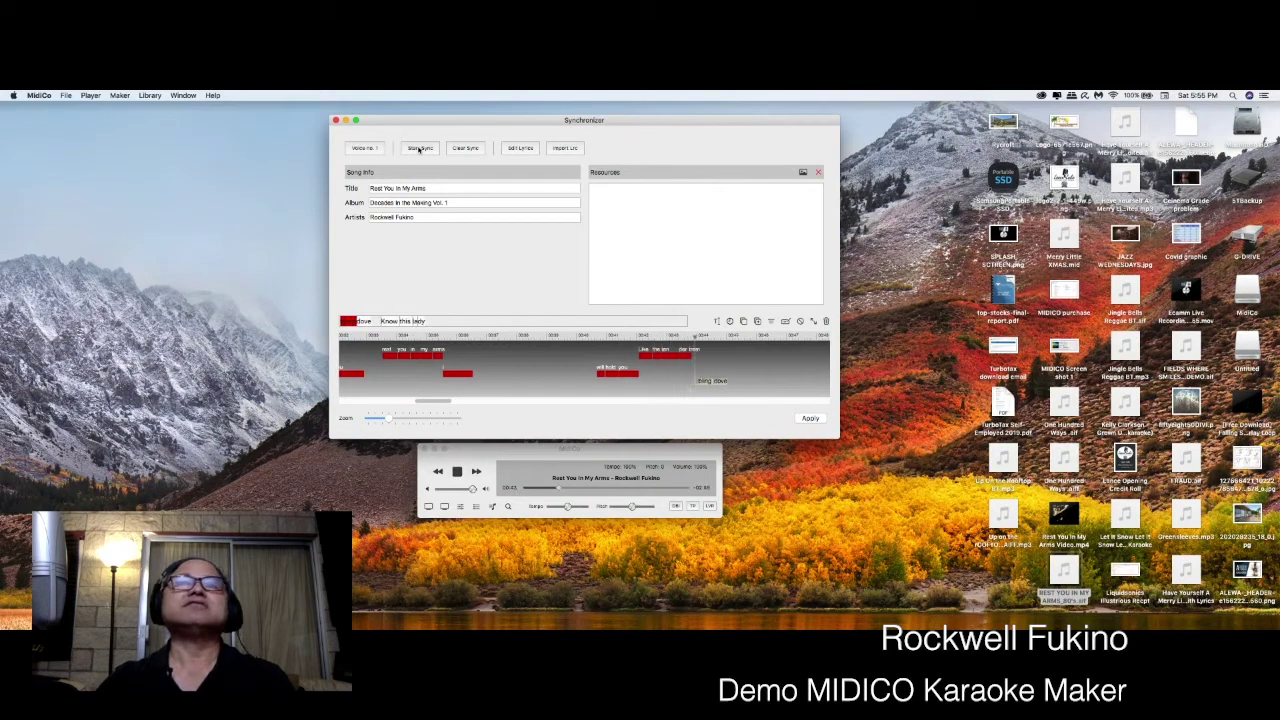
key(space)
key(space)
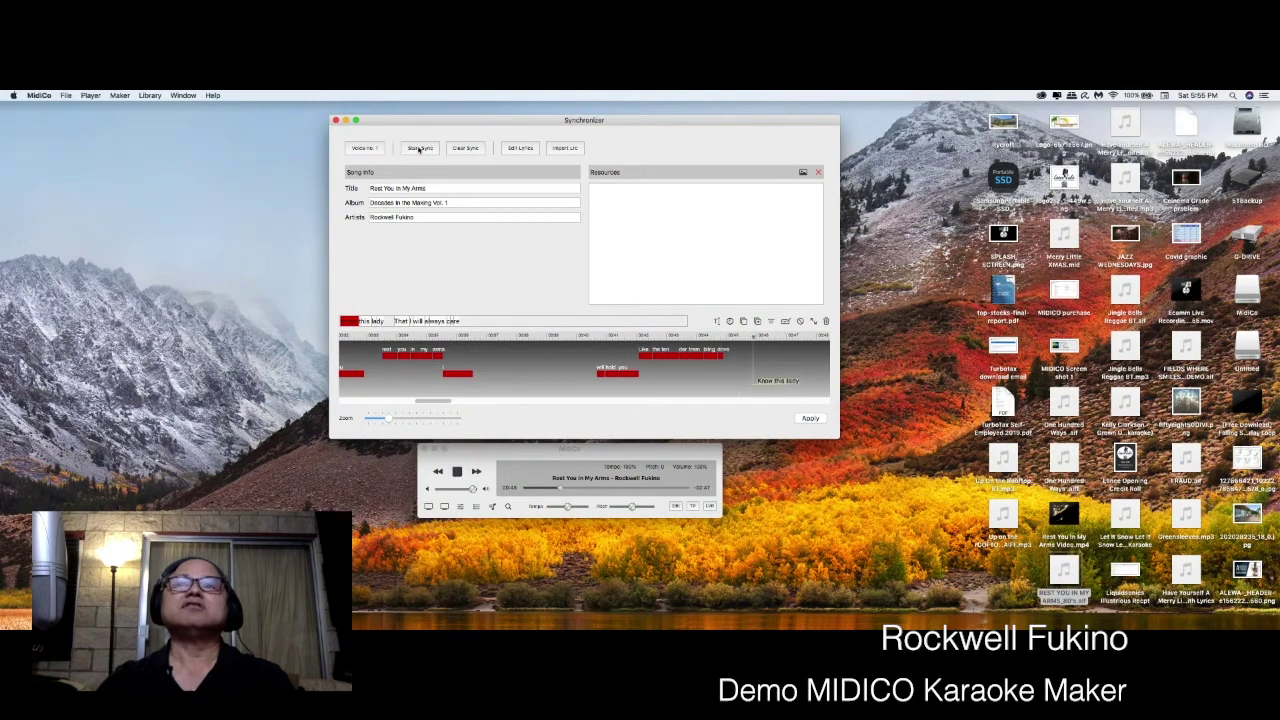
key(space)
key(space)
key(space)
key(space)
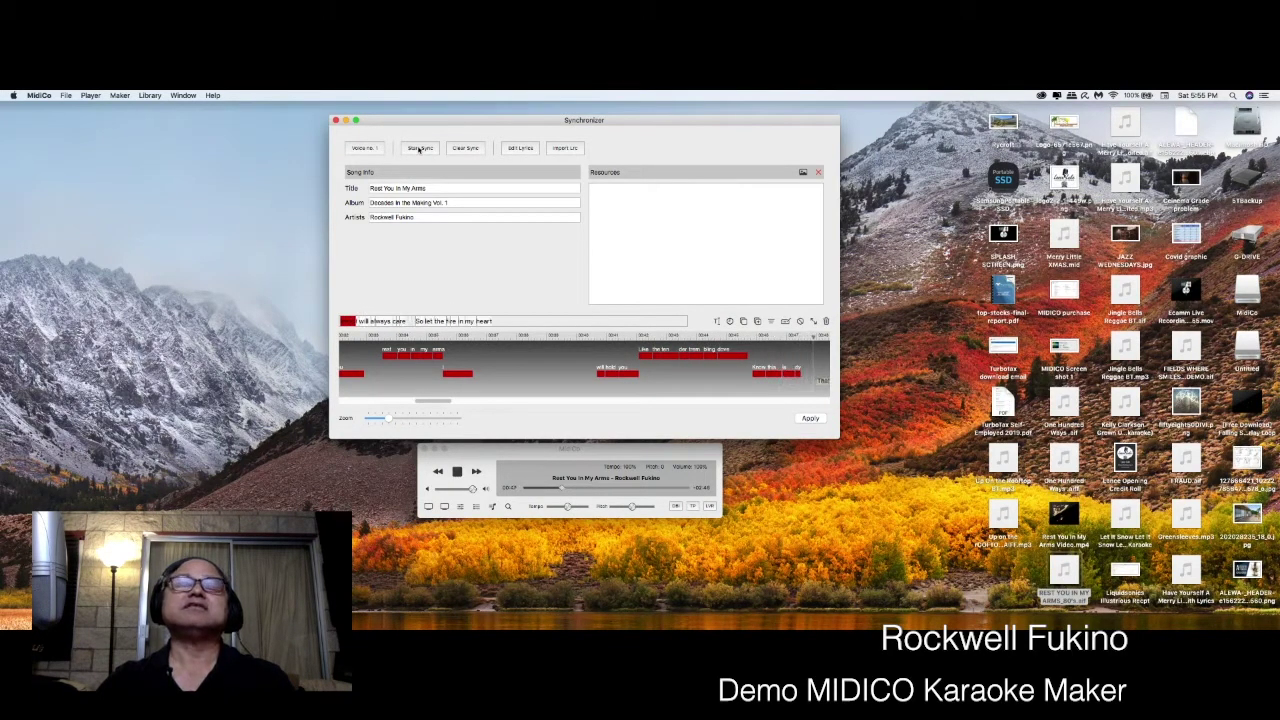
key(space)
key(space)
key(space)
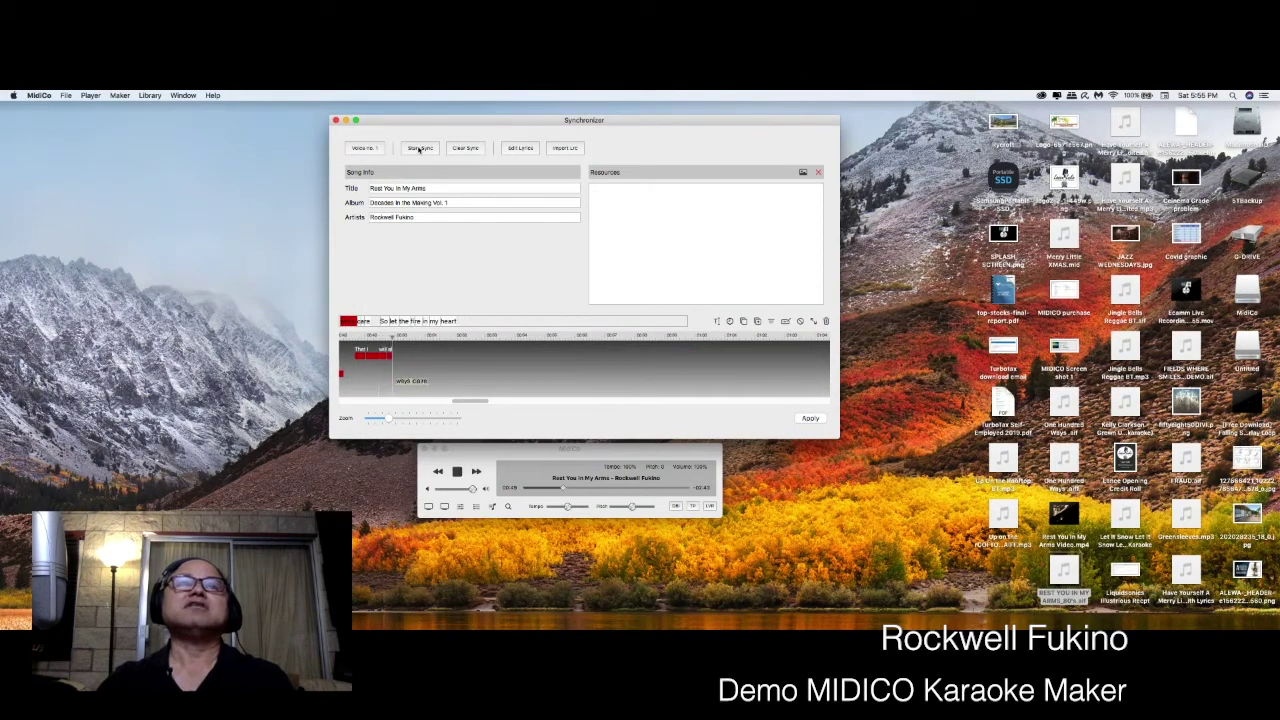
key(space)
key(space)
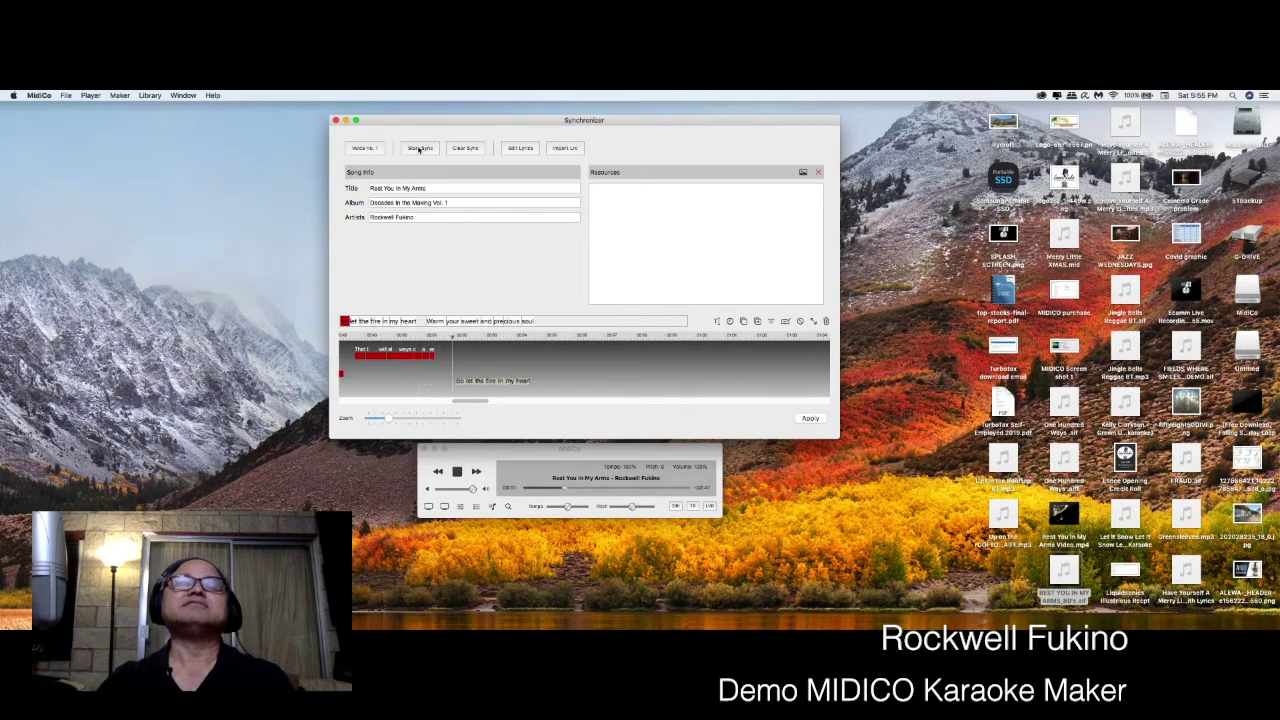
key(space)
key(space)
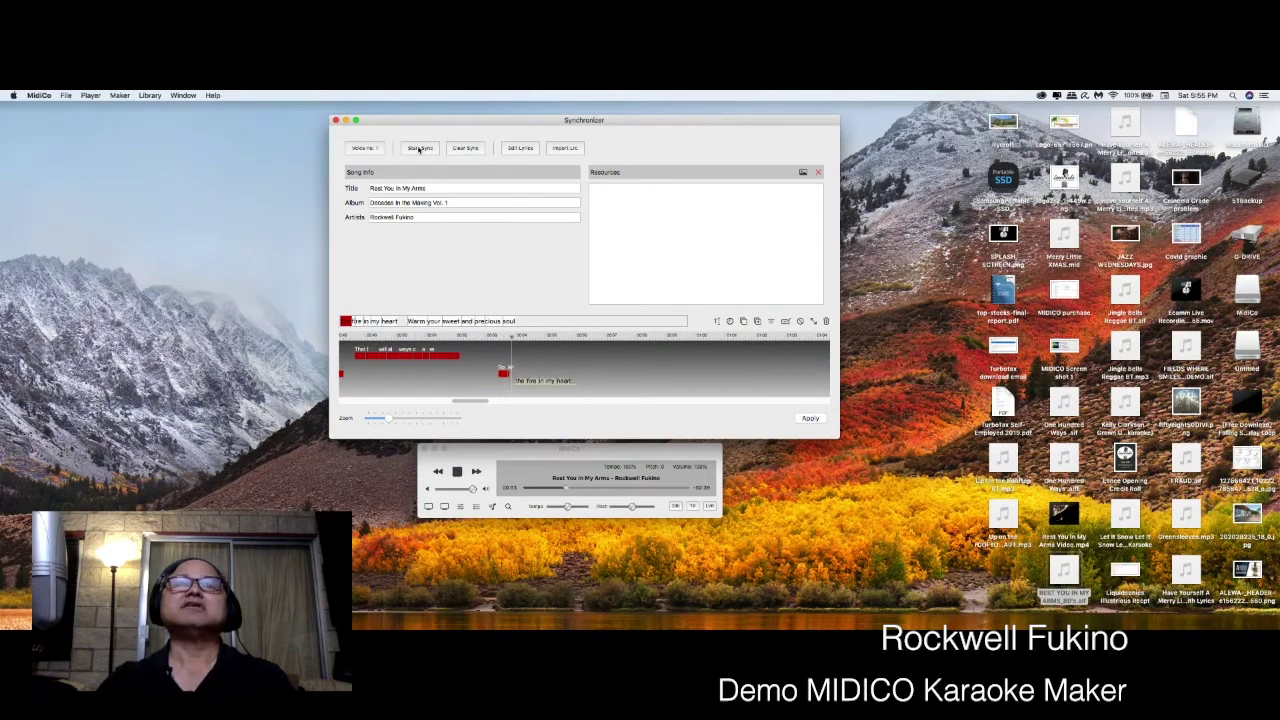
key(space)
key(space)
key(space)
key(space)
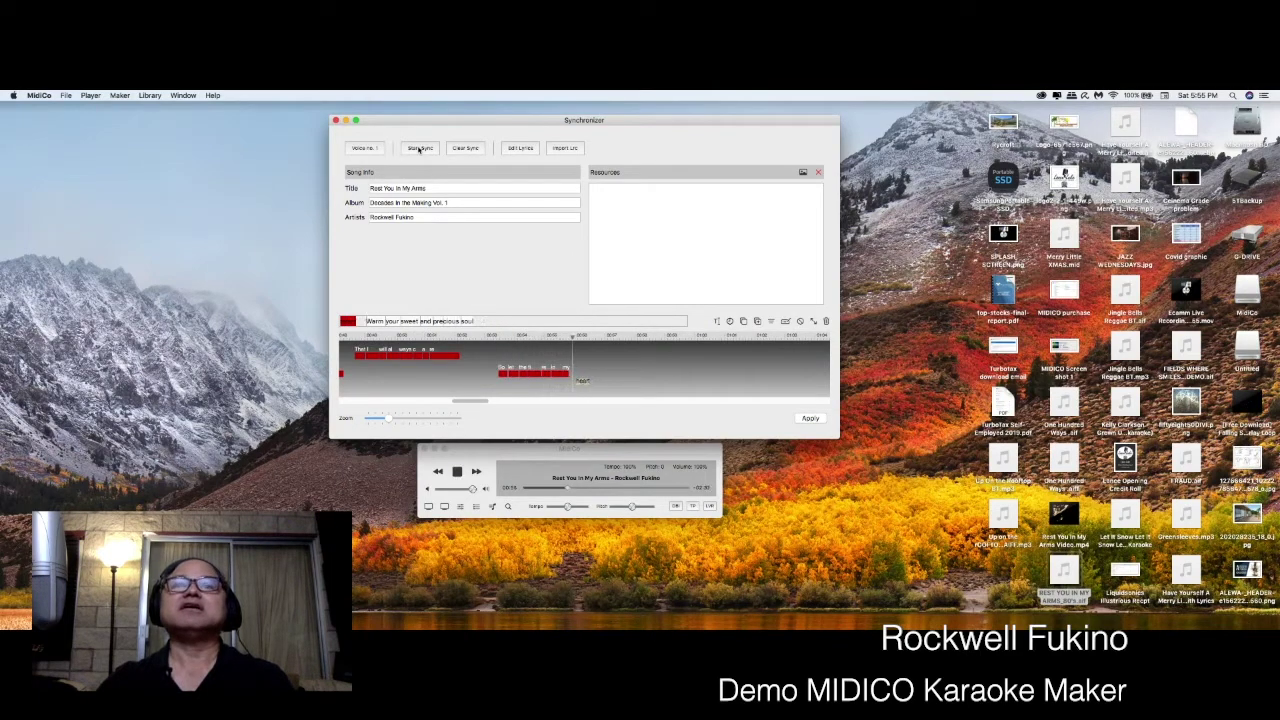
key(space)
key(space)
key(space)
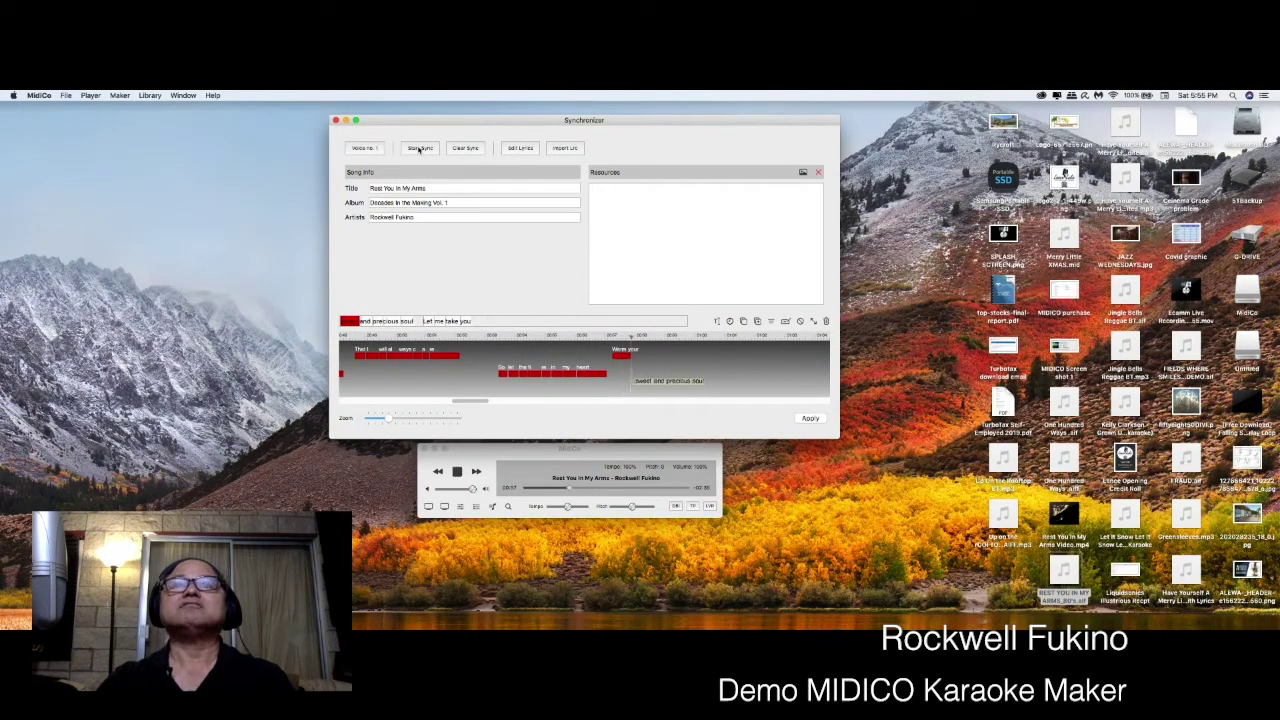
key(space)
key(space)
key(space)
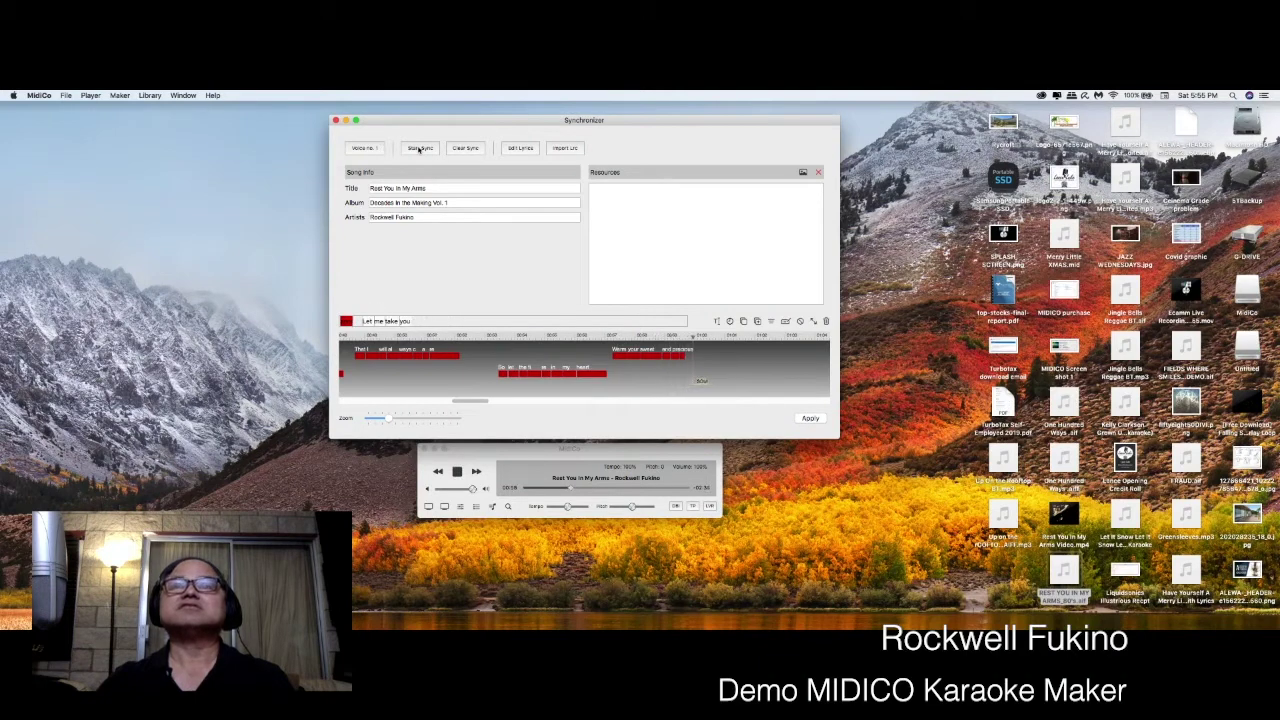
key(space)
key(space)
key(space)
key(space)
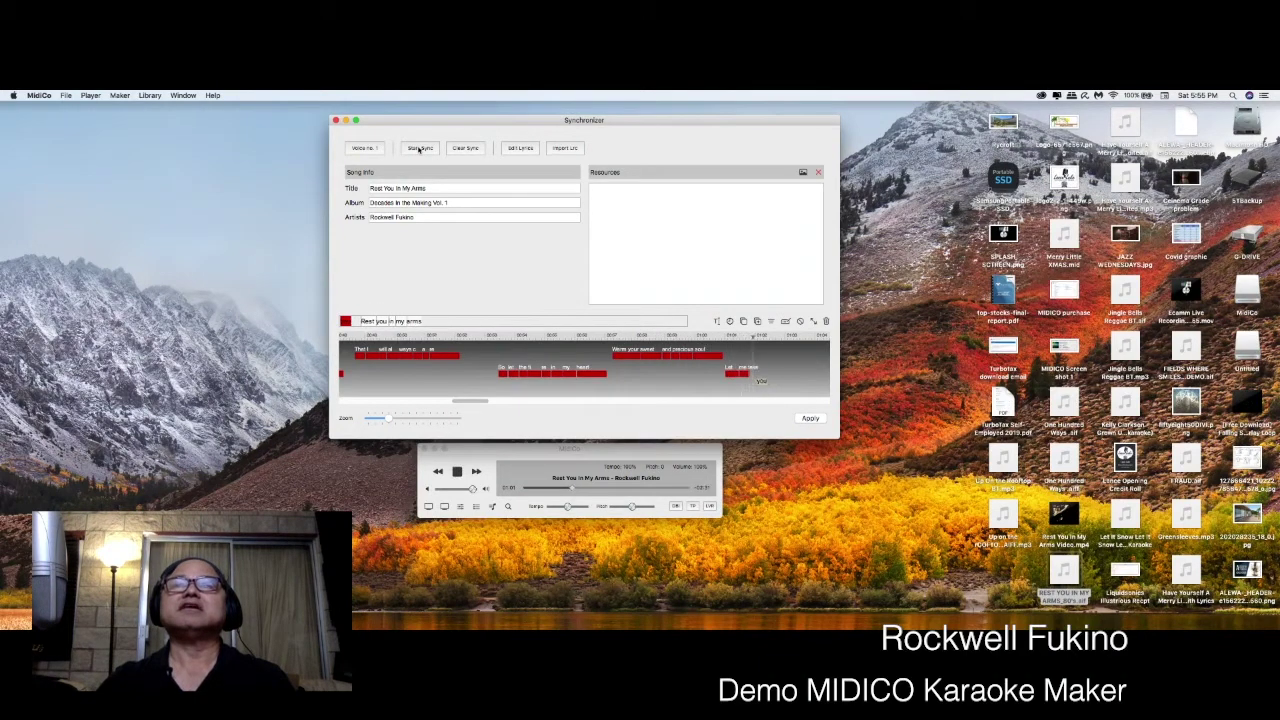
key(space)
key(space)
key(space)
key(space)
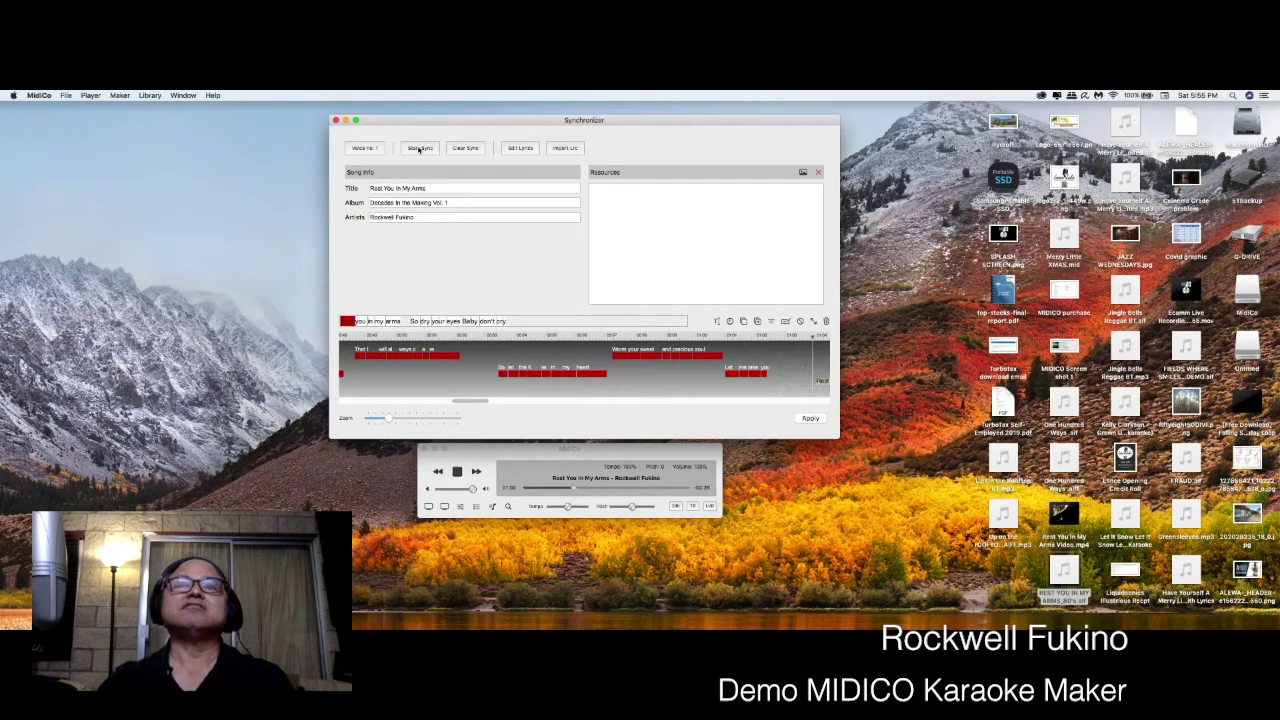
key(space)
key(space)
key(space)
key(space)
key(space)
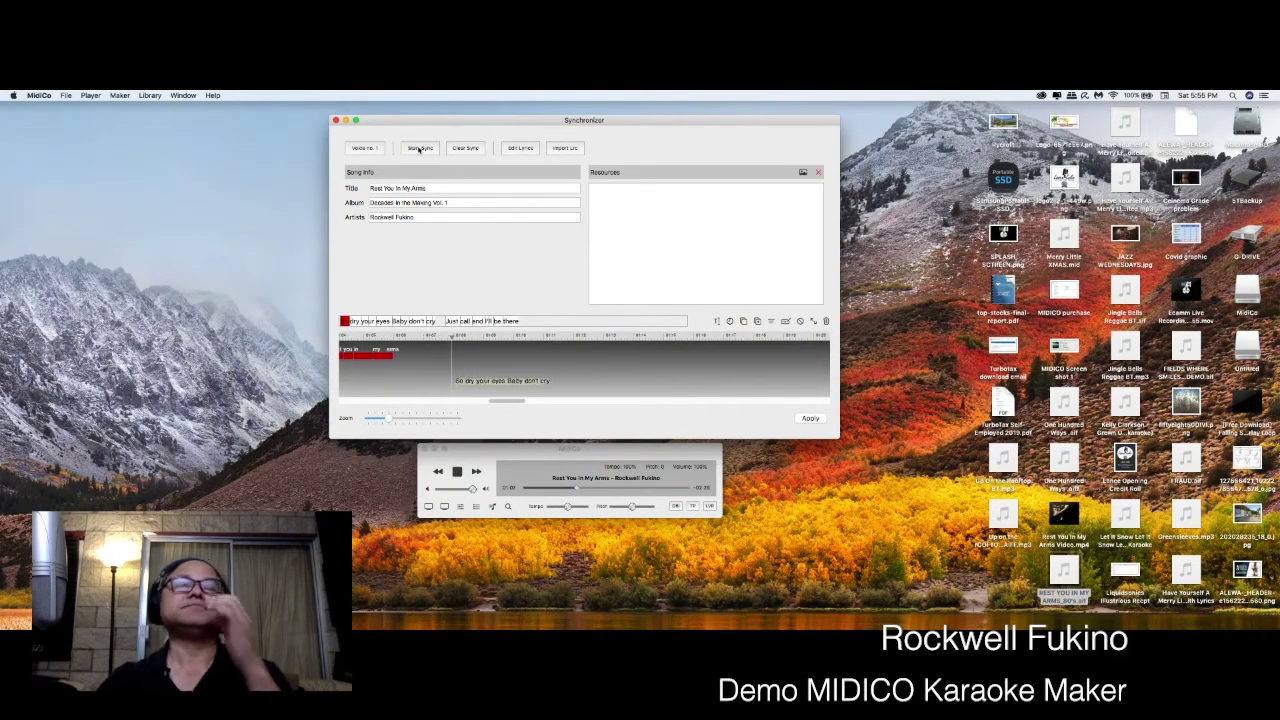
Continue tapping the syllables in time with the music from "So dry your eyes Baby don't cry" through the following "Rest you in my arms"
key(space)
key(space)
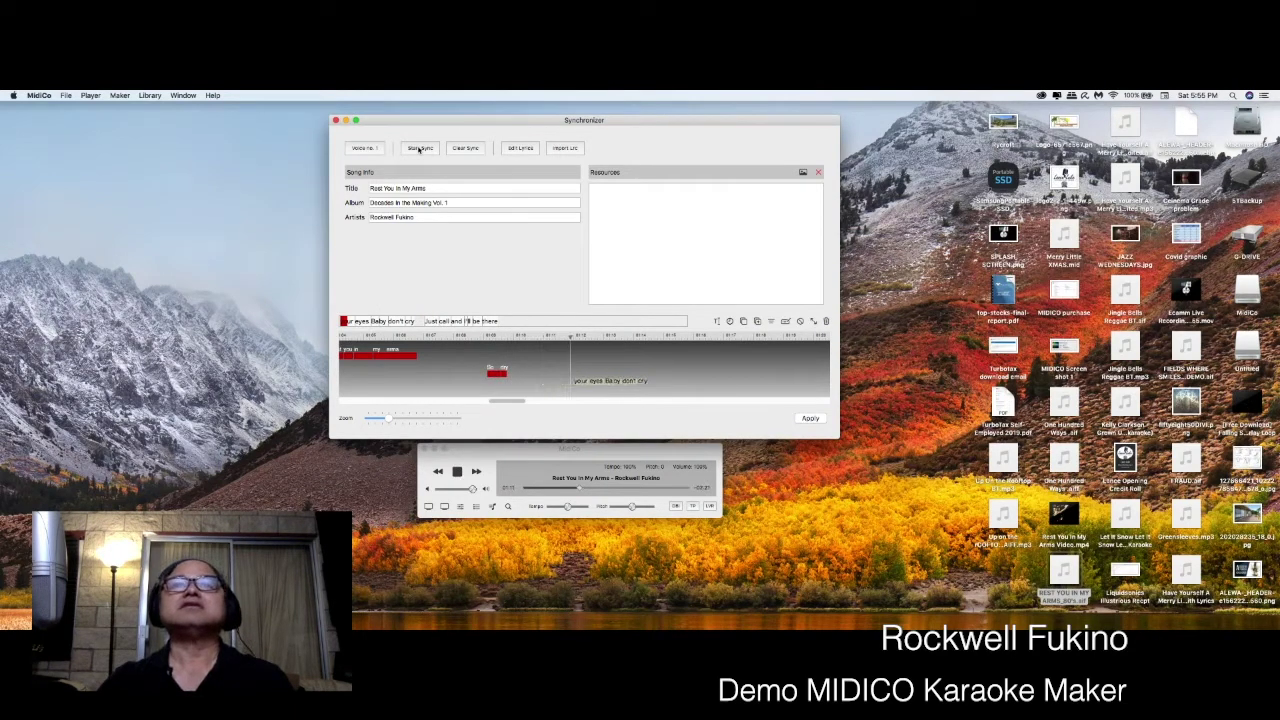
key(space)
key(space)
key(space)
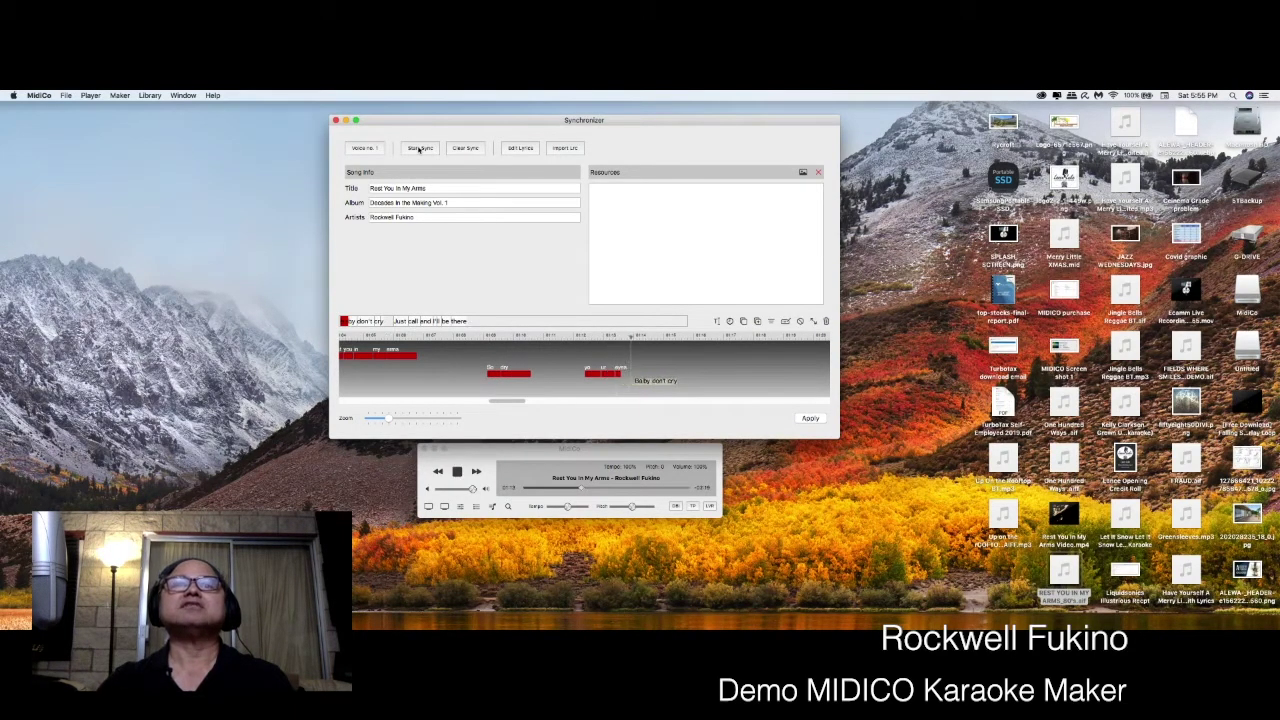
key(space)
key(space)
key(space)
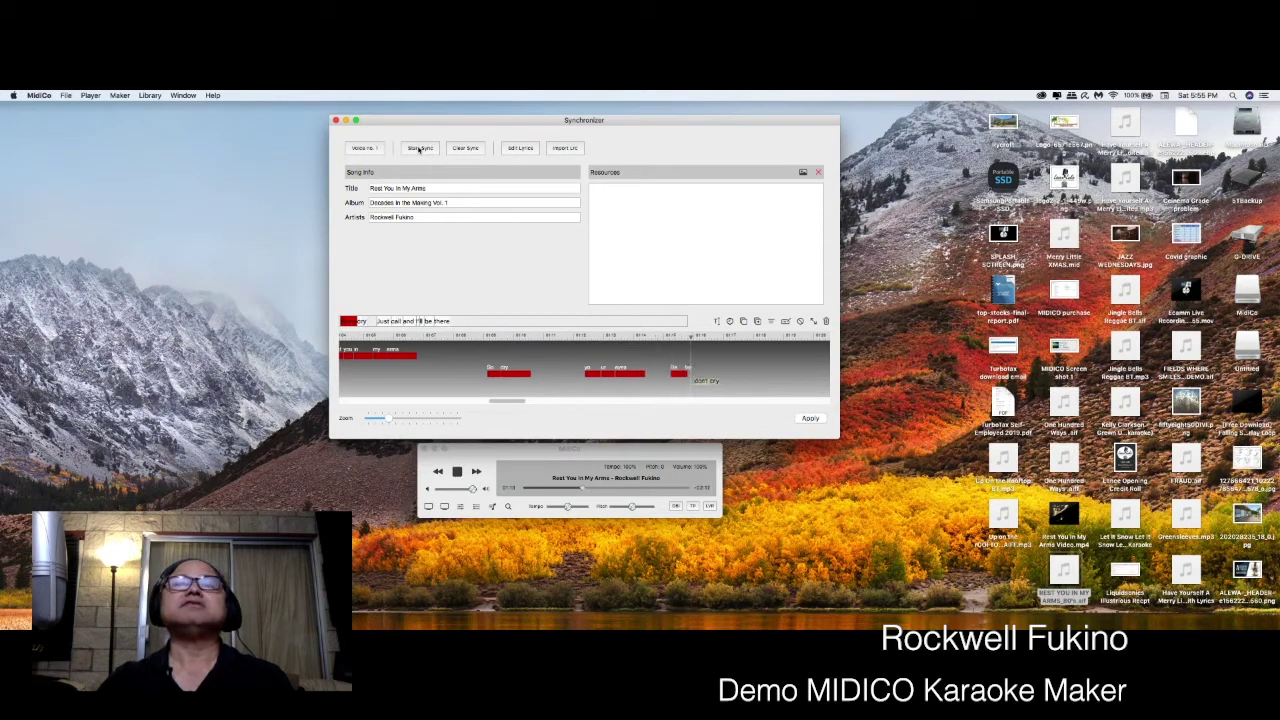
key(space)
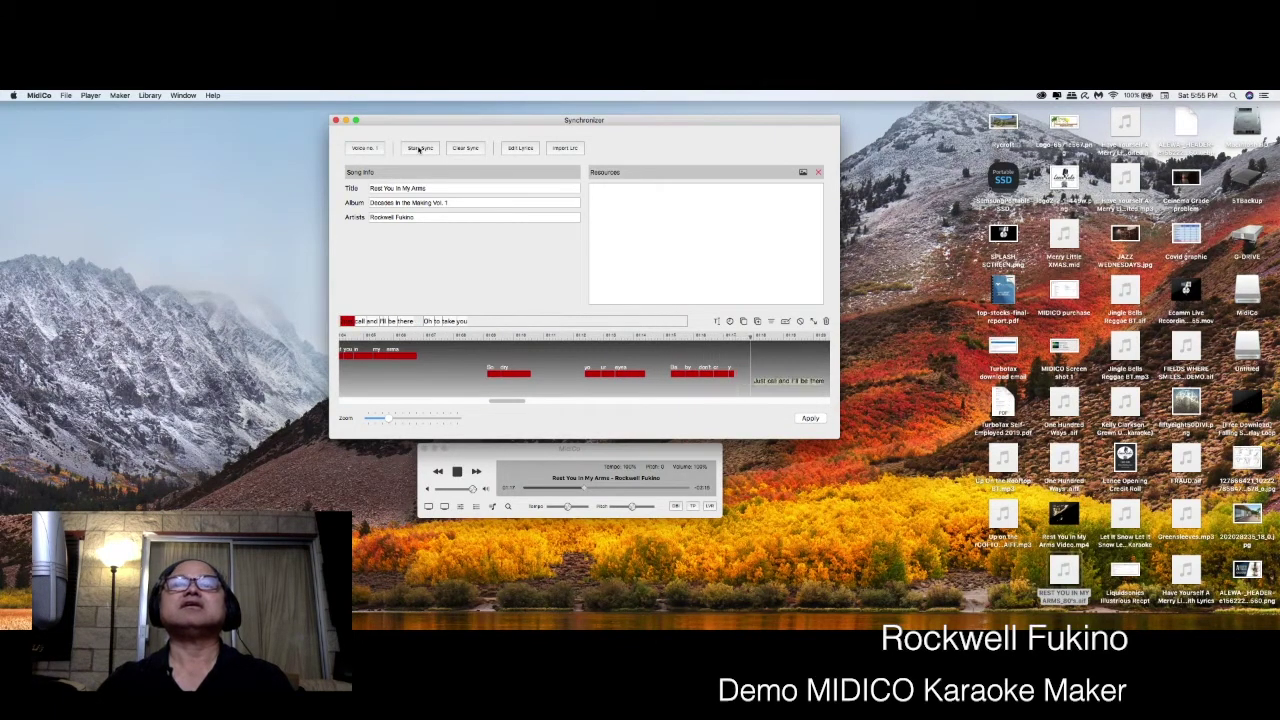
key(space)
key(space)
key(space)
key(space)
key(space)
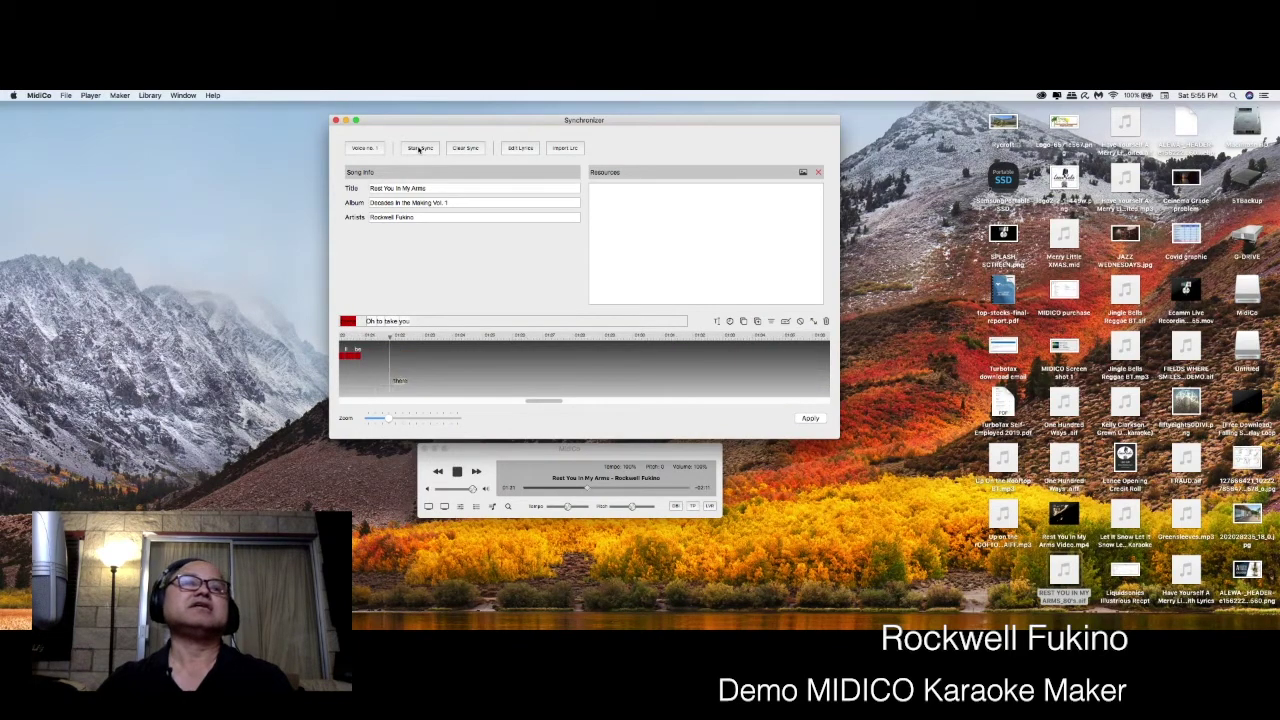
key(space)
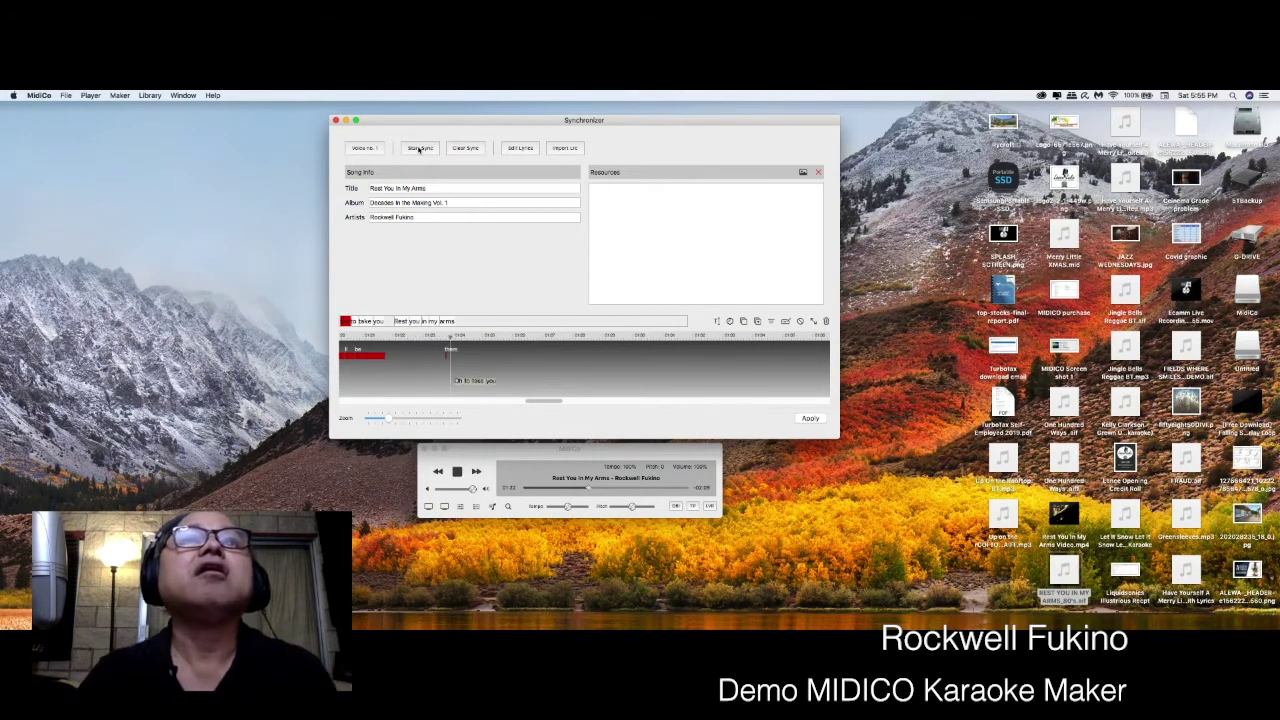
key(space)
key(space)
key(space)
key(space)
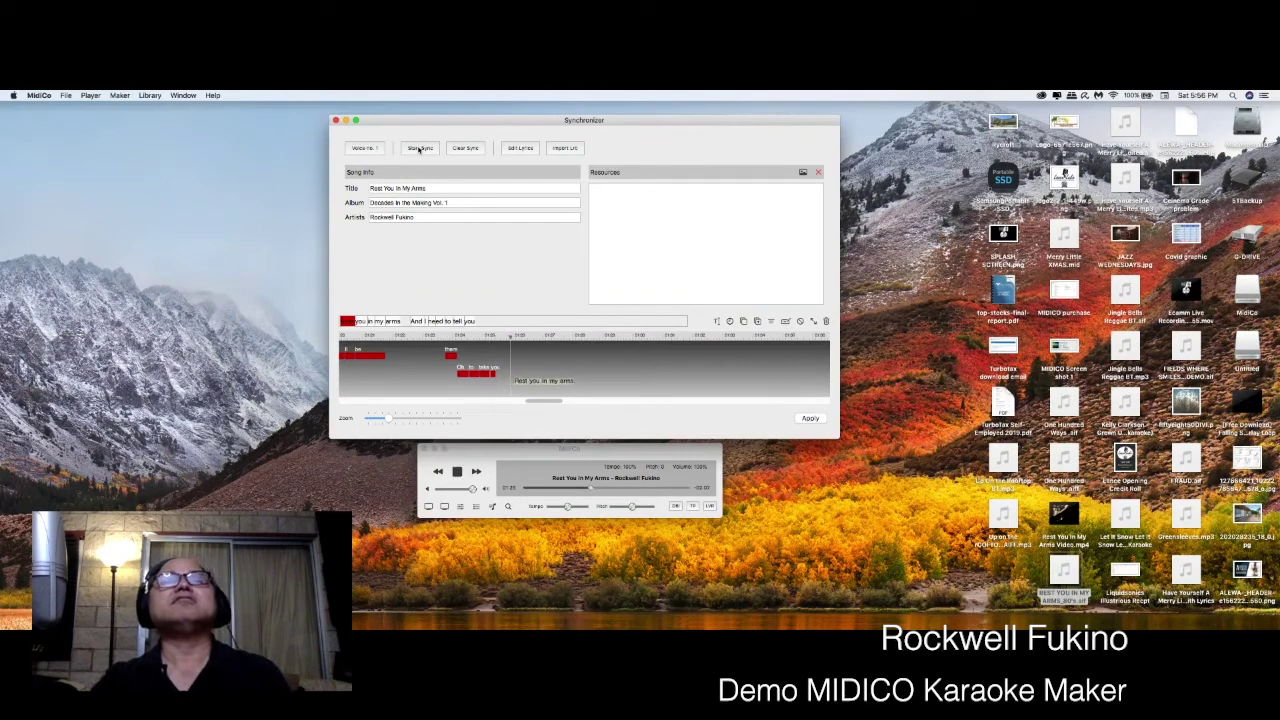
key(space)
key(space)
key(space)
key(space)
key(space)
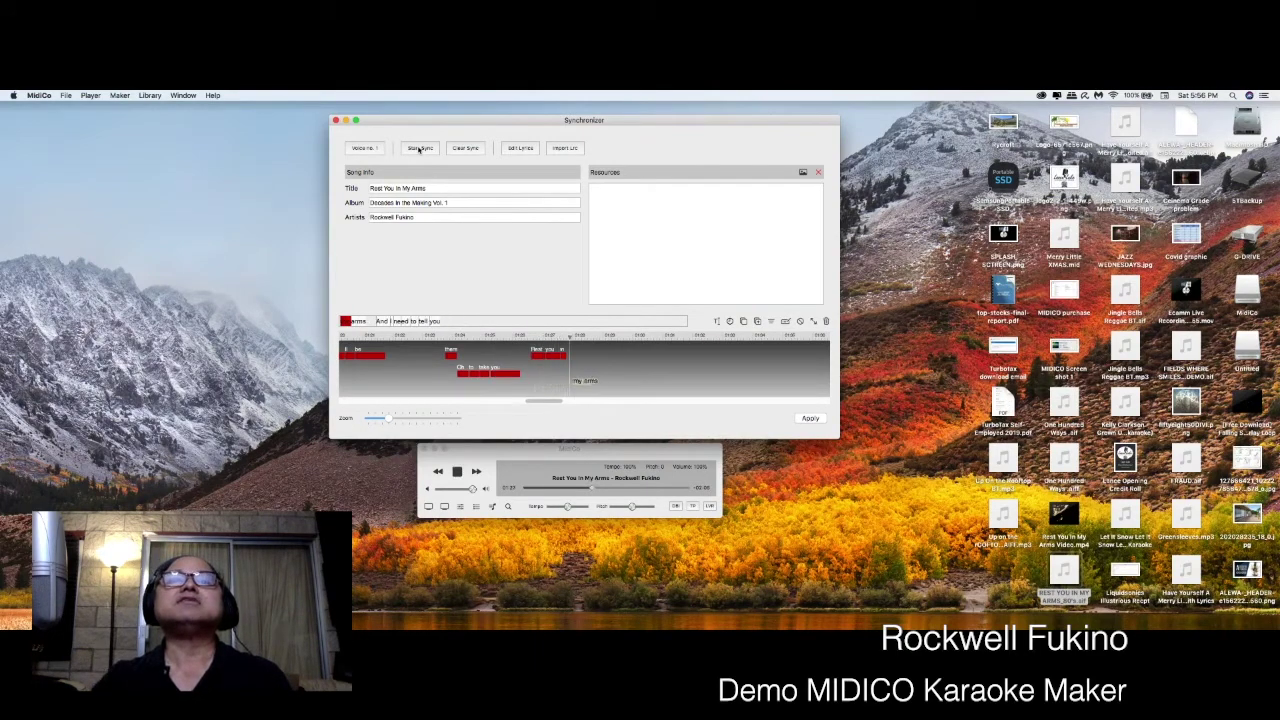
key(space)
key(space)
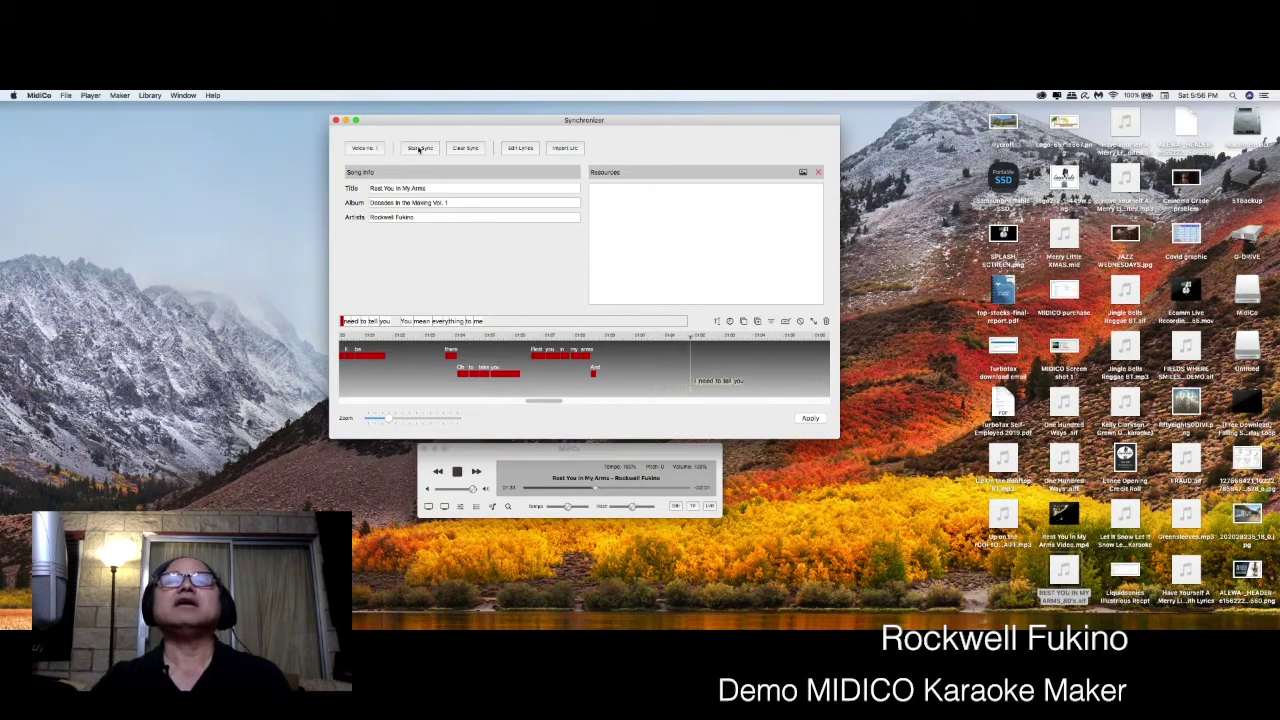
Tap the syllables in time with the music from "I need to tell you" through "And I'm just around the bend"
key(space)
key(space)
key(space)
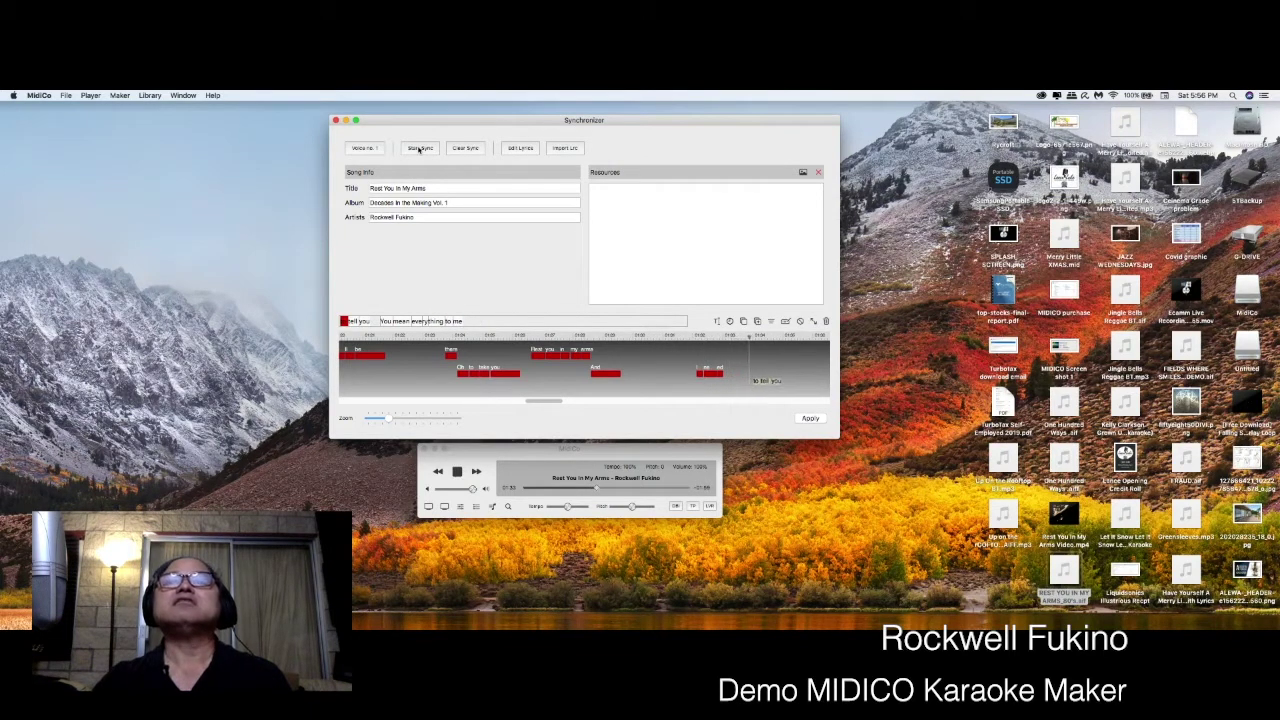
key(space)
key(space)
key(space)
key(space)
key(space)
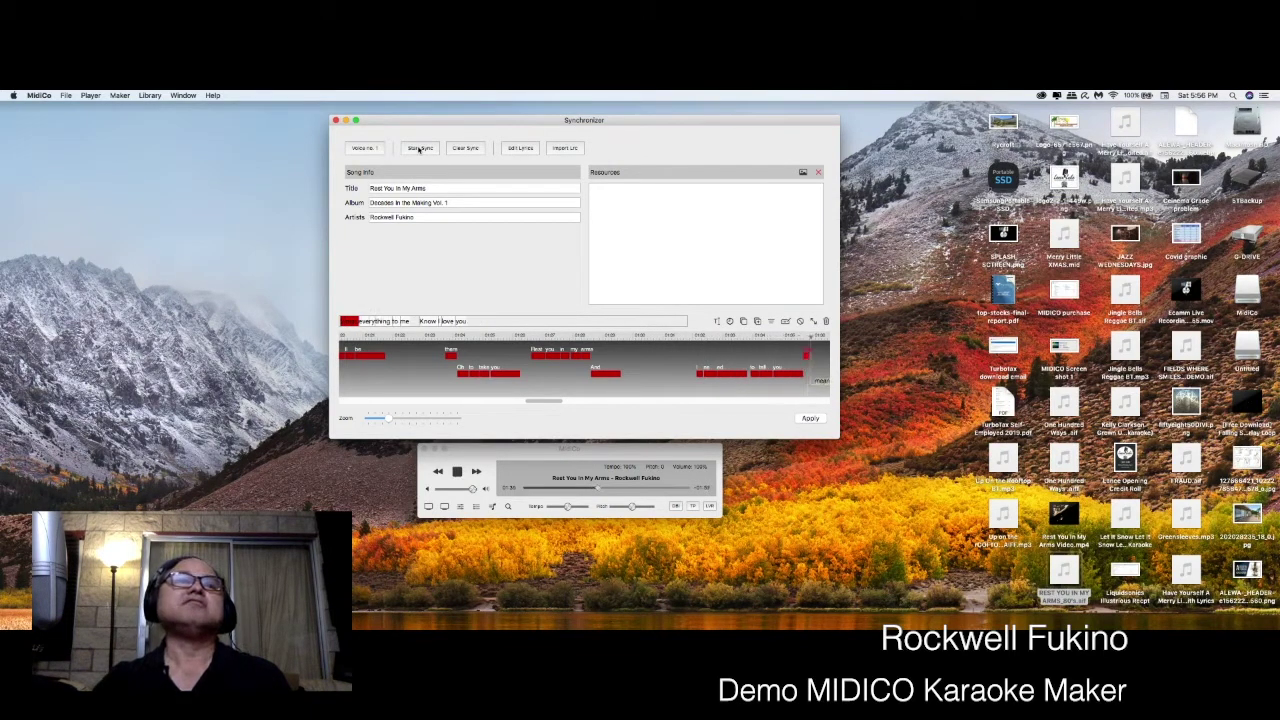
key(space)
key(space)
key(space)
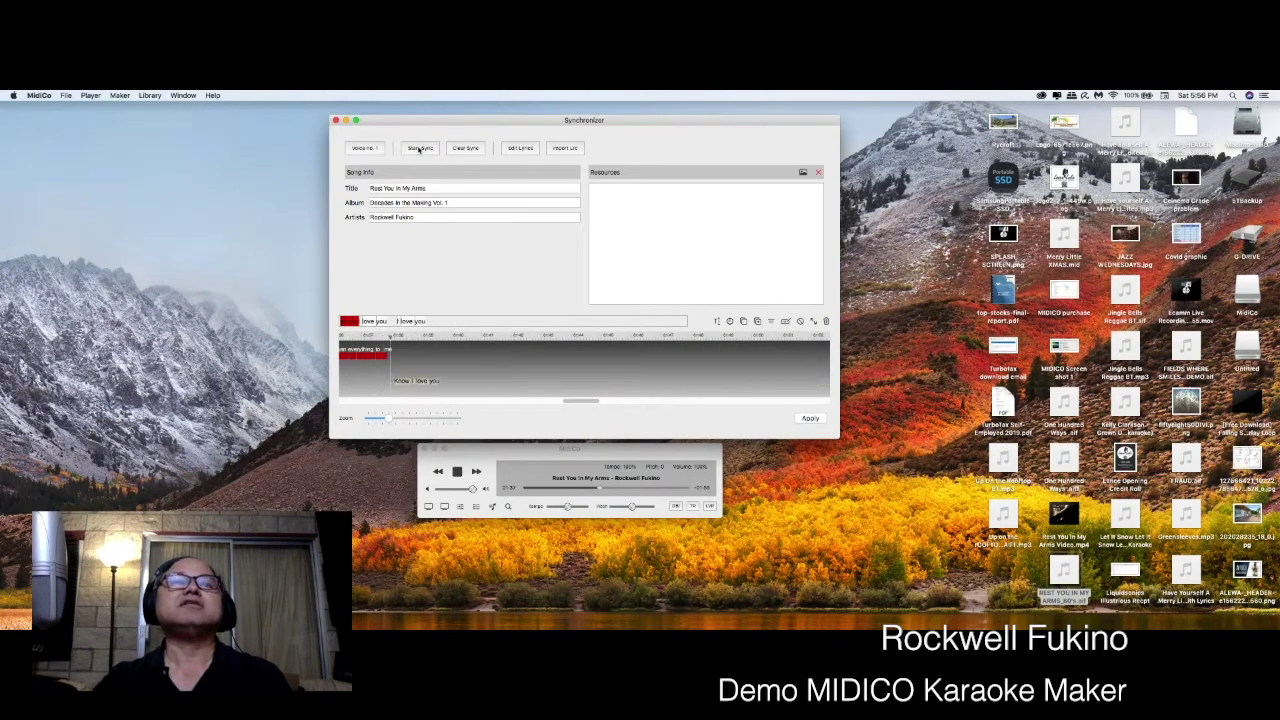
key(space)
key(space)
key(space)
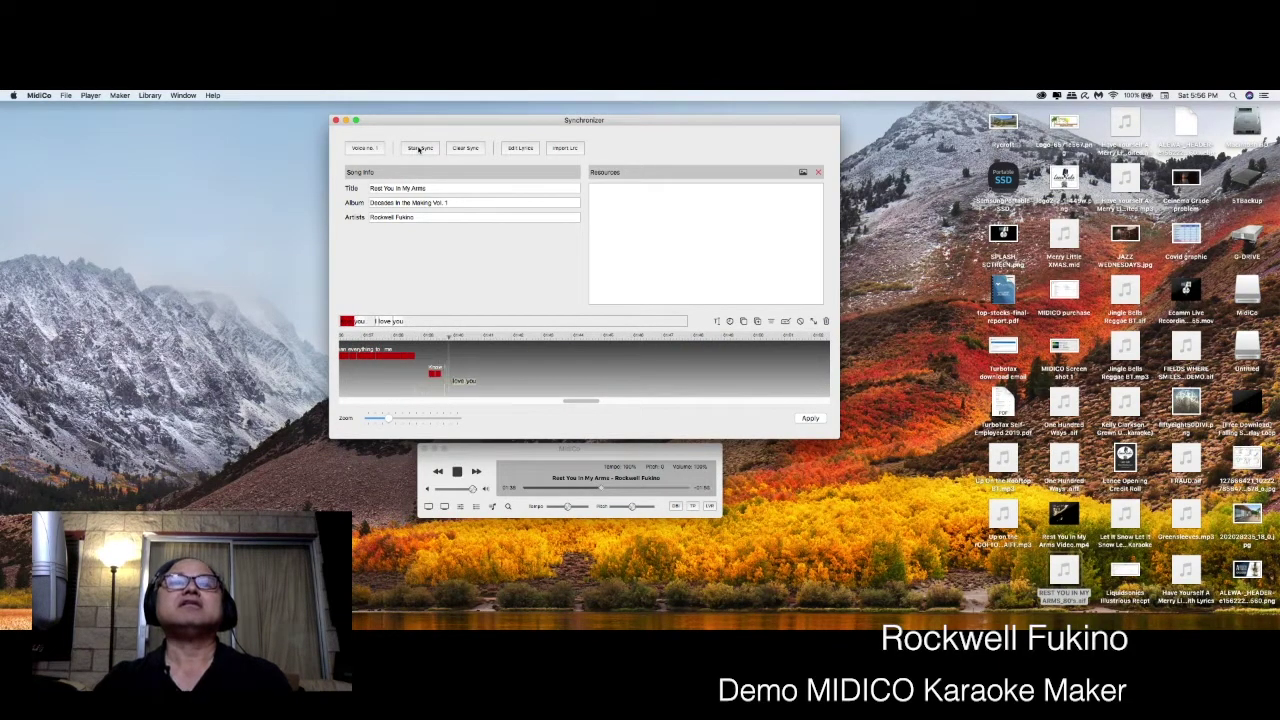
key(space)
key(space)
key(space)
key(space)
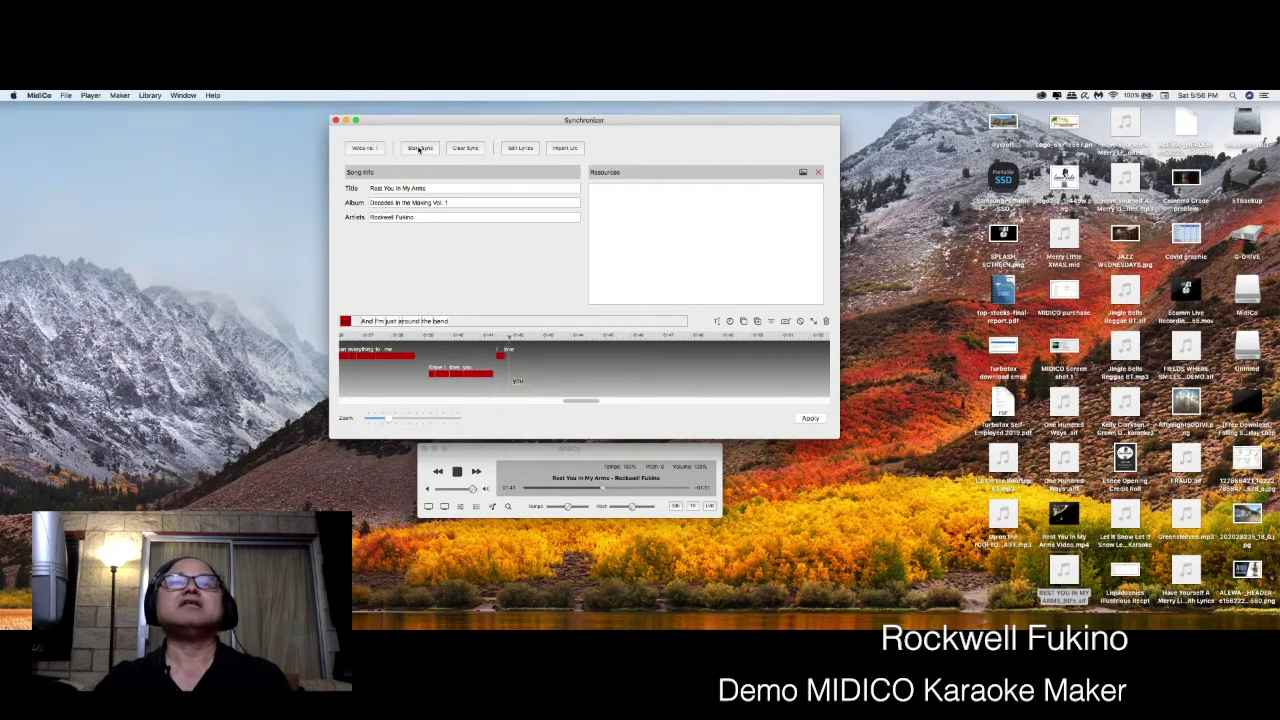
key(space)
key(space)
key(space)
key(space)
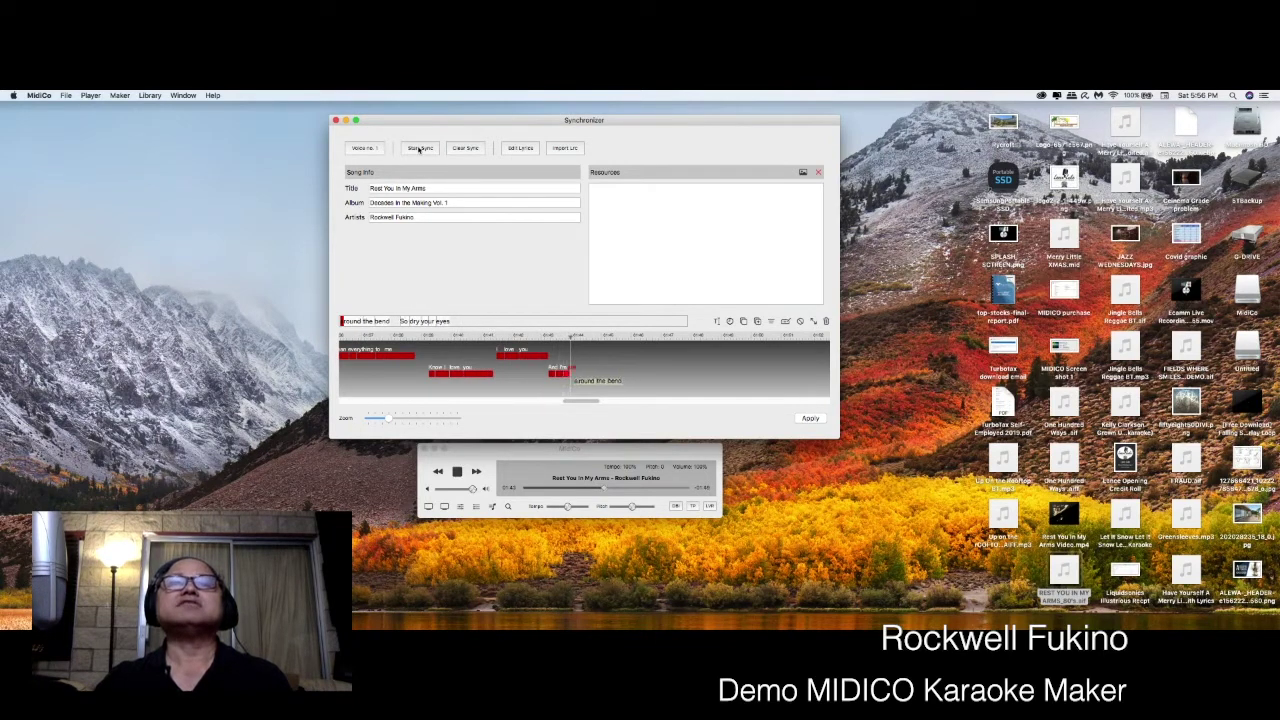
key(space)
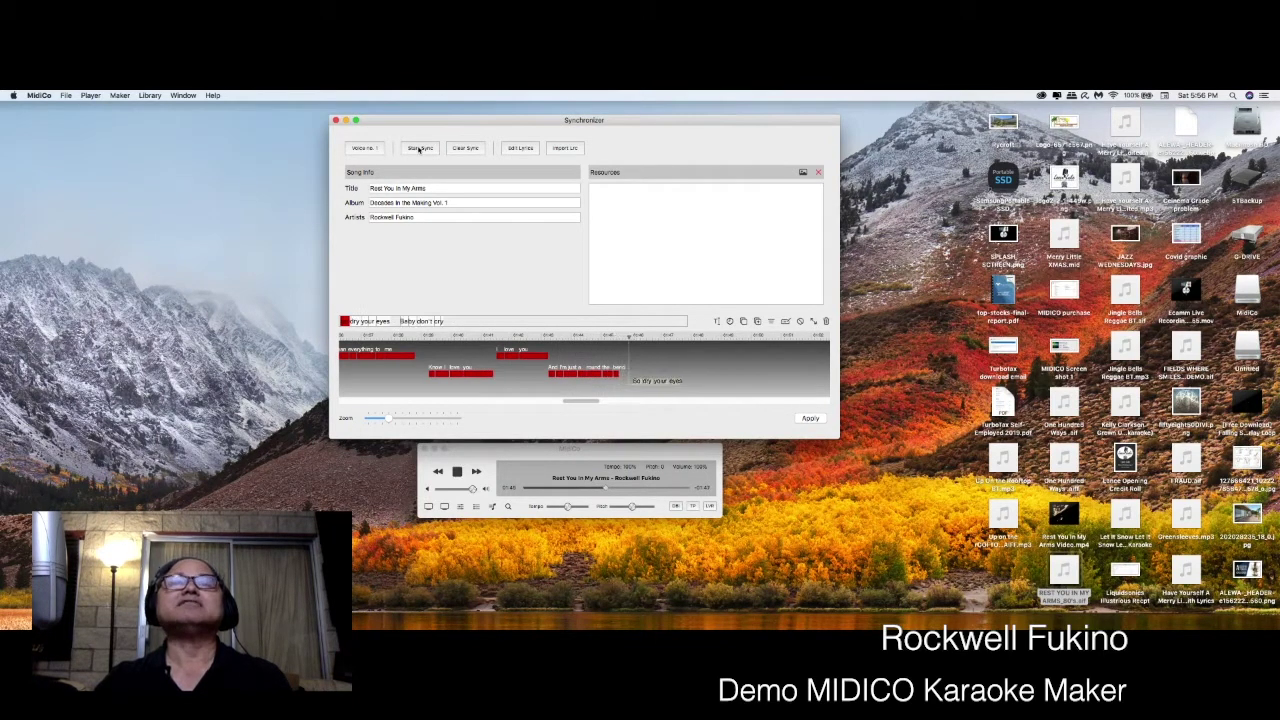
Tap the repeated chorus in time with the music from "So dry your eyes" through "Oh to take you" and "rest you in my arms"
key(space)
key(space)
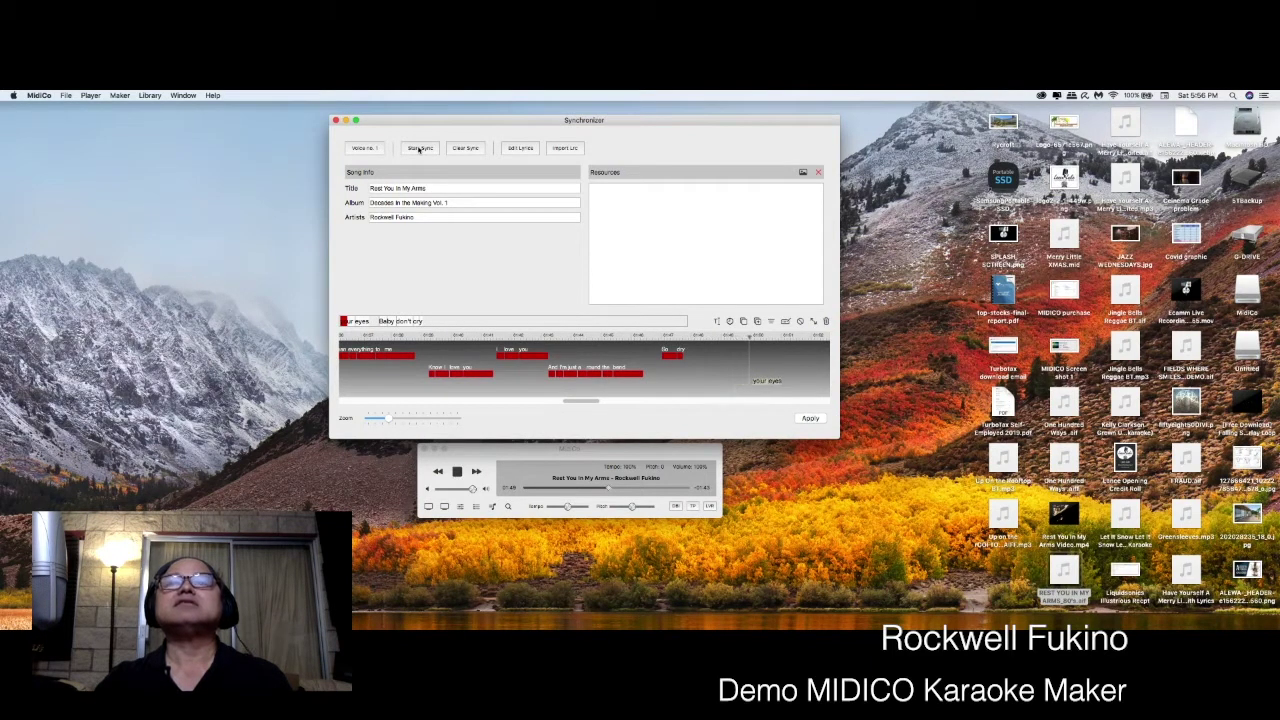
key(space)
key(space)
key(space)
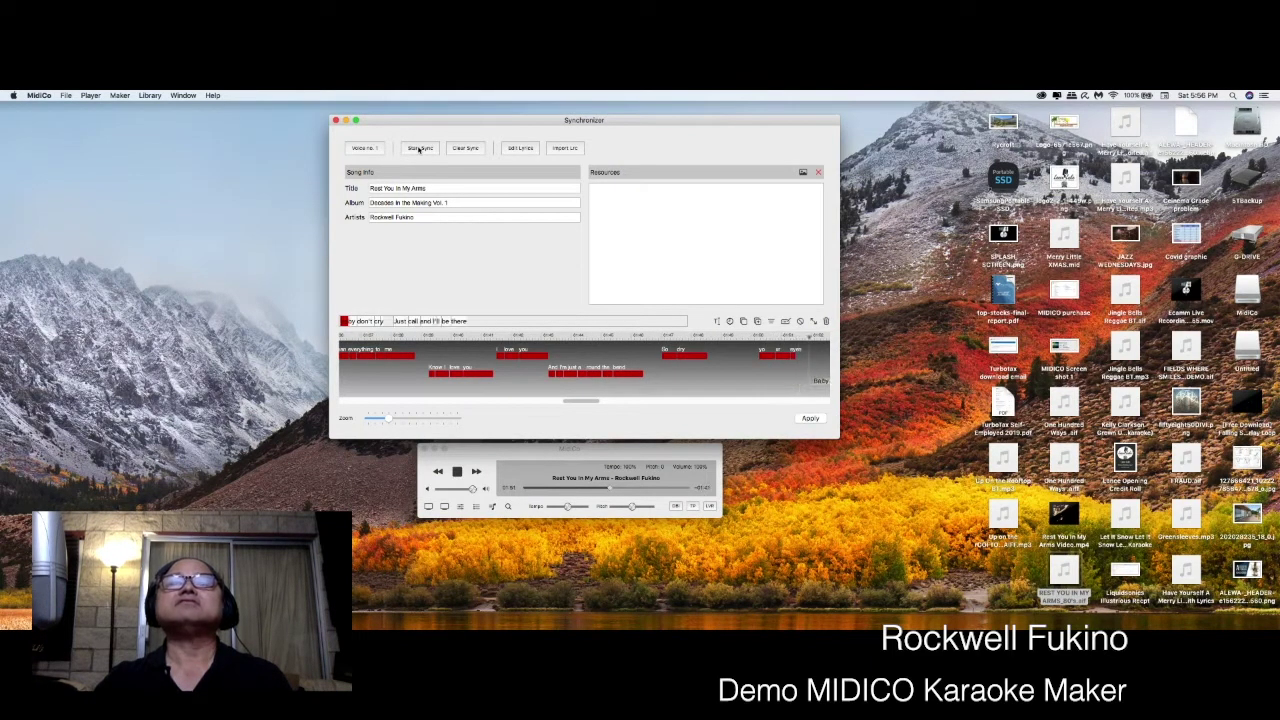
click(420, 148)
key(space)
key(space)
key(space)
key(space)
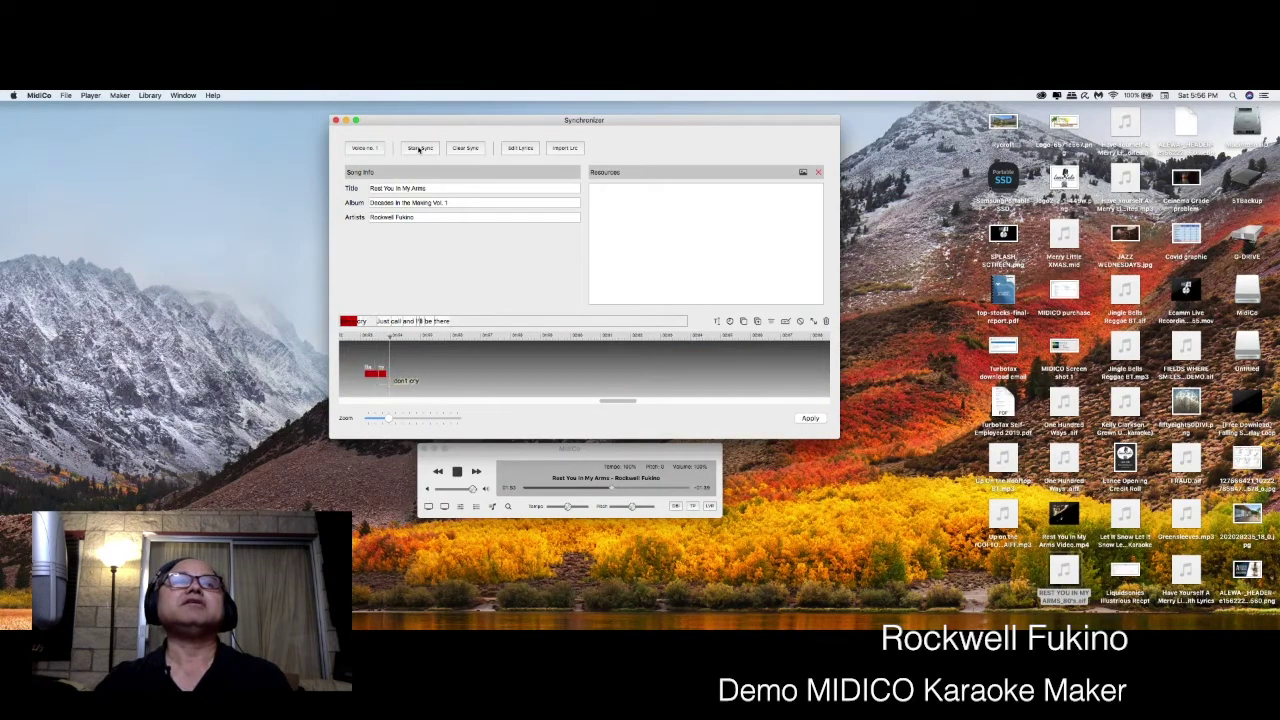
key(space)
key(space)
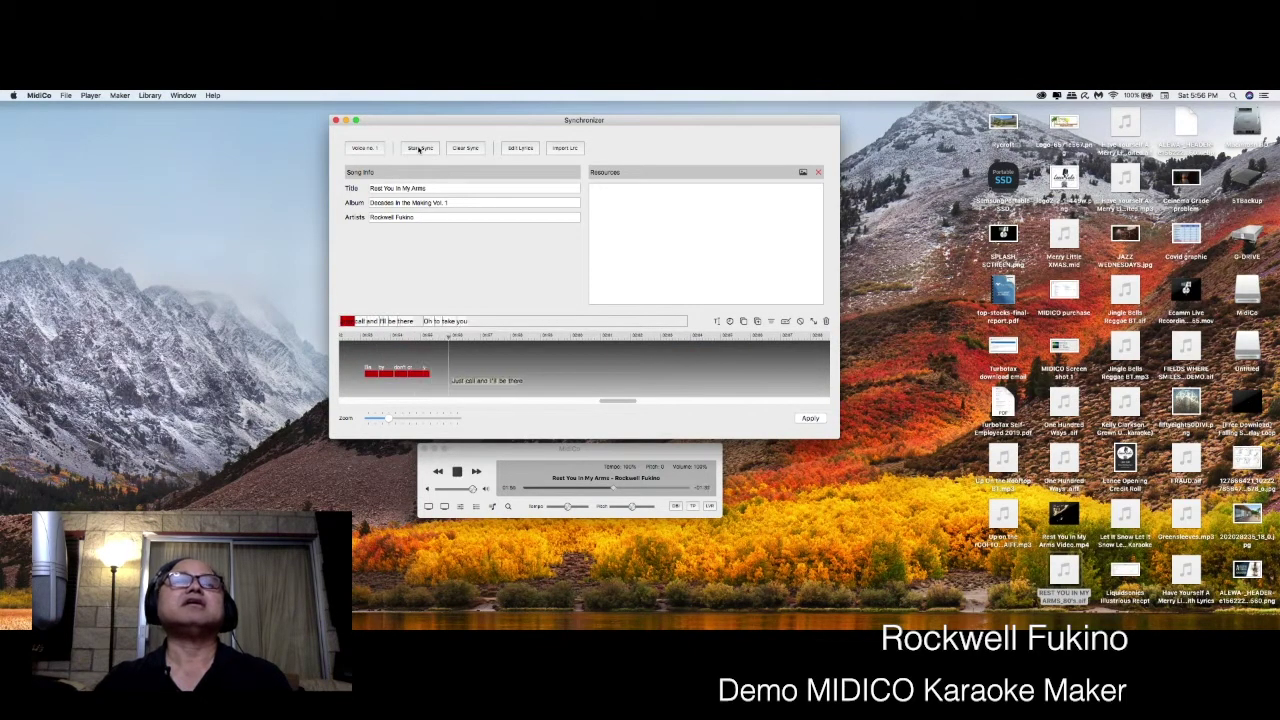
key(space)
key(space)
key(space)
key(space)
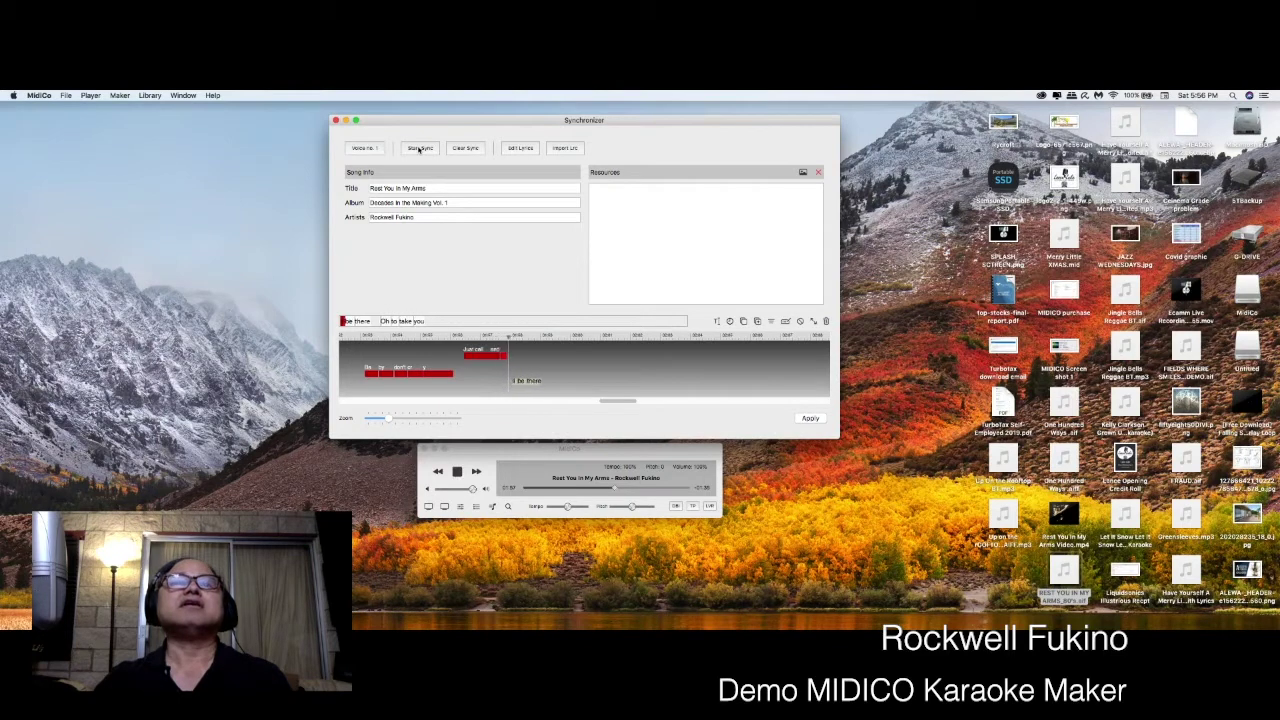
key(space)
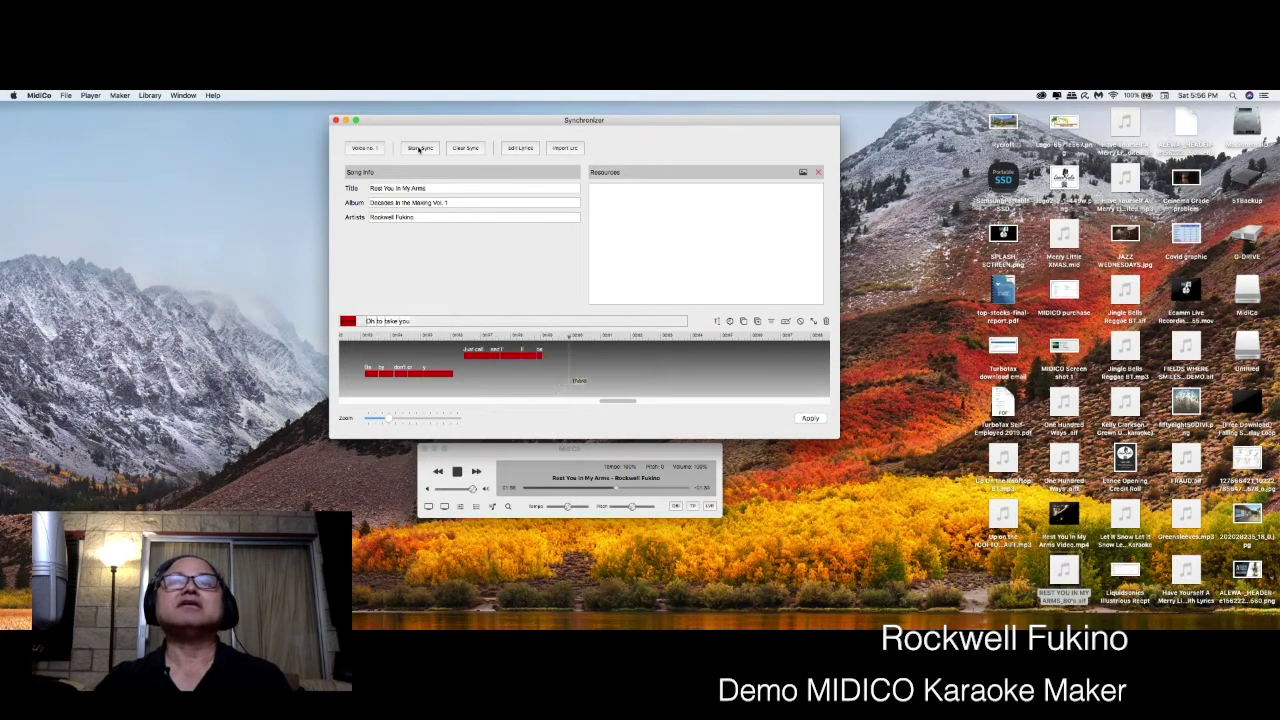
key(space)
key(space)
key(space)
key(space)
key(space)
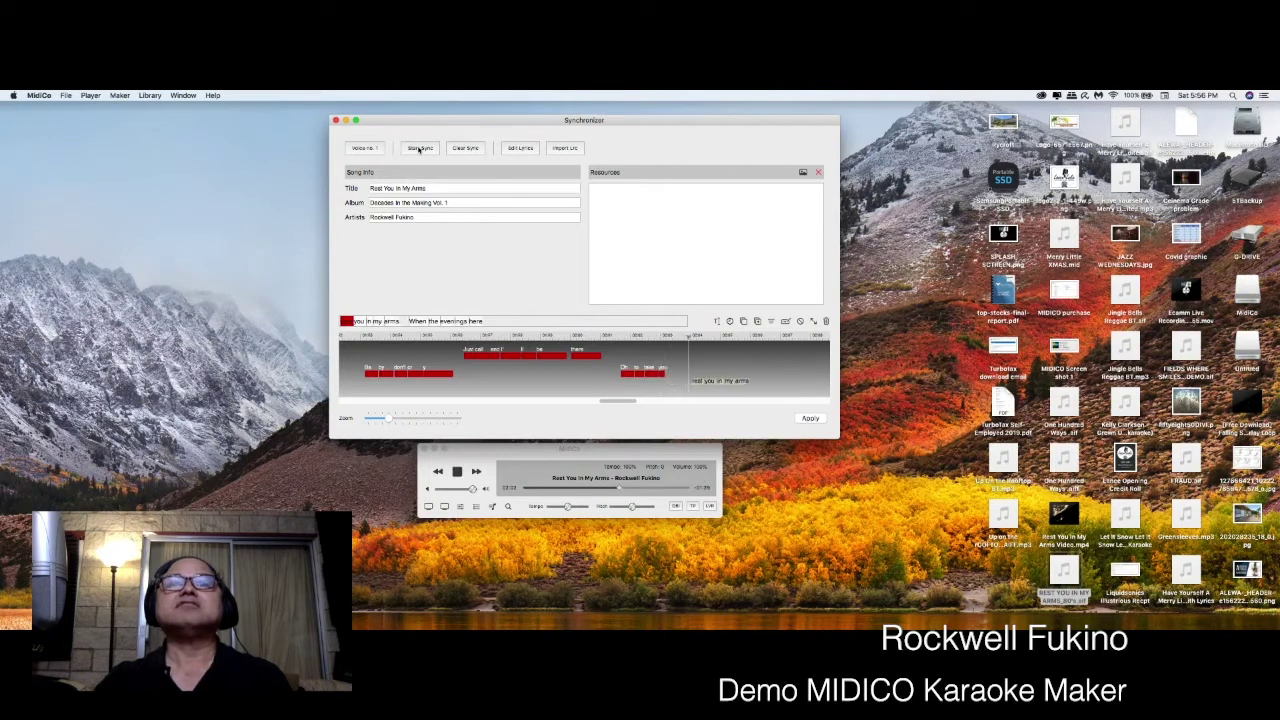
key(space)
key(space)
key(space)
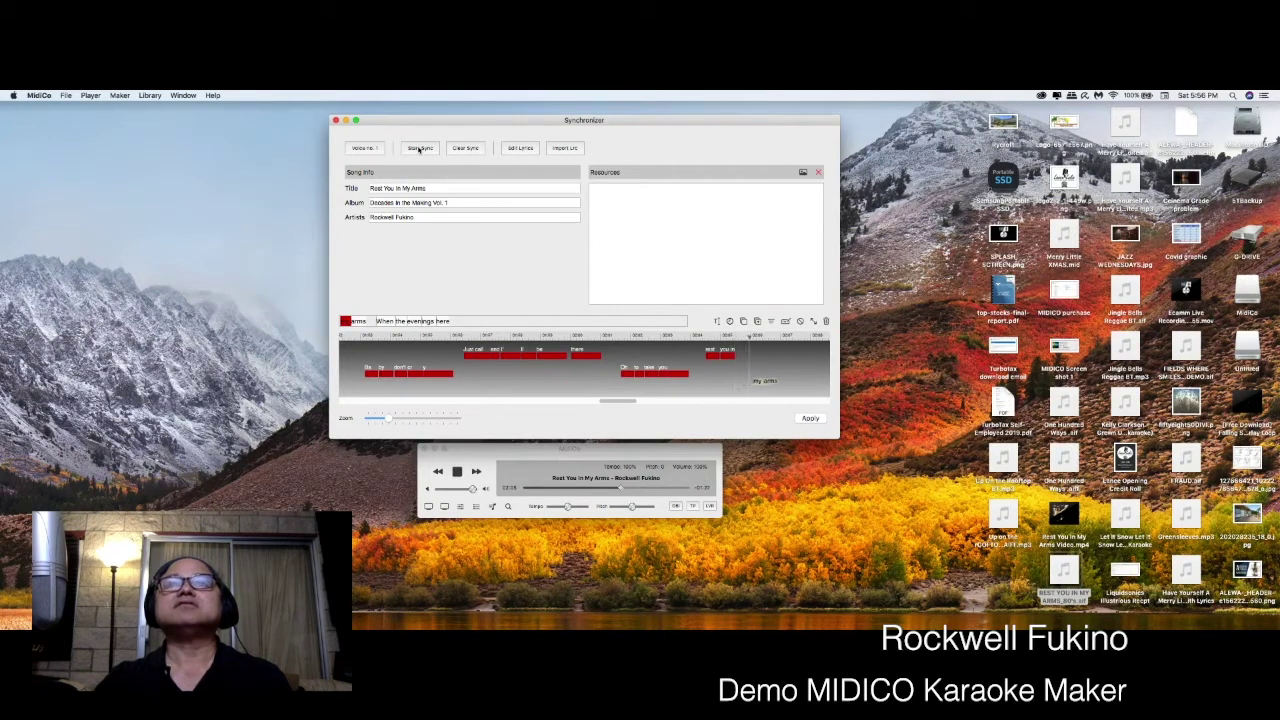
key(space)
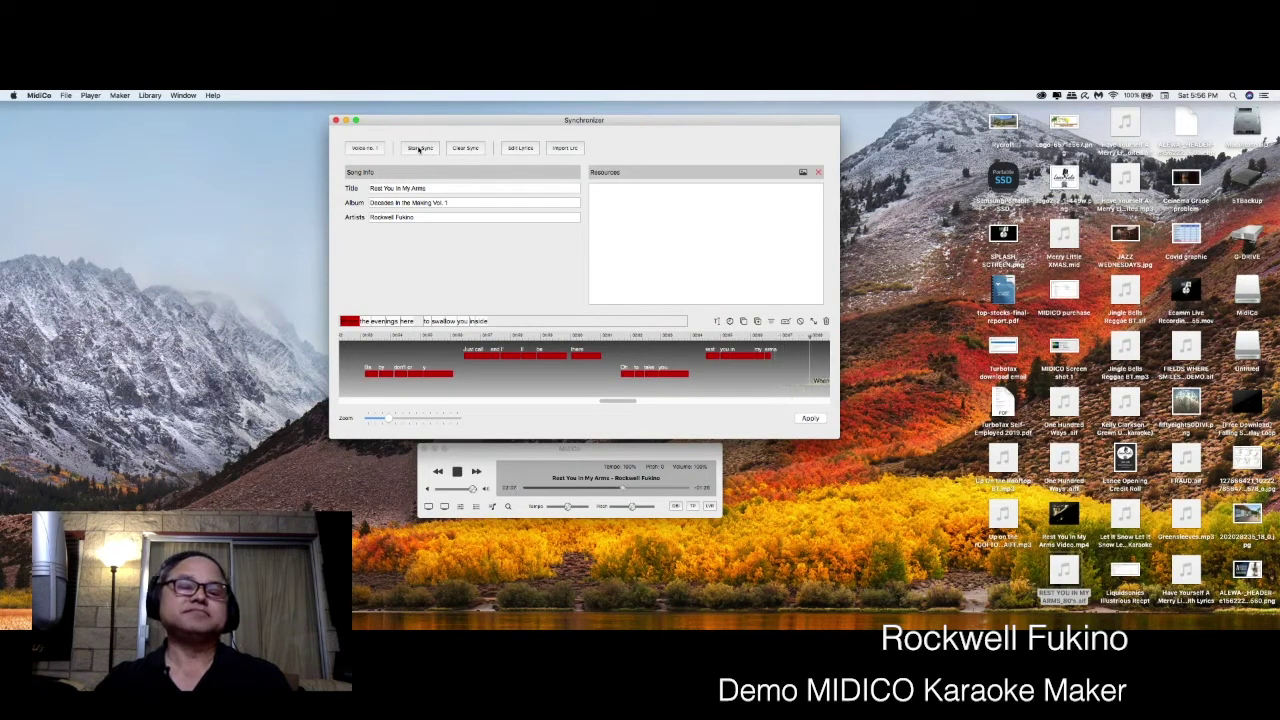
Synchronize the remaining lyrics from "When the evenings here" through the final "Rest you in my arms", and stop the playback
click(420, 148)
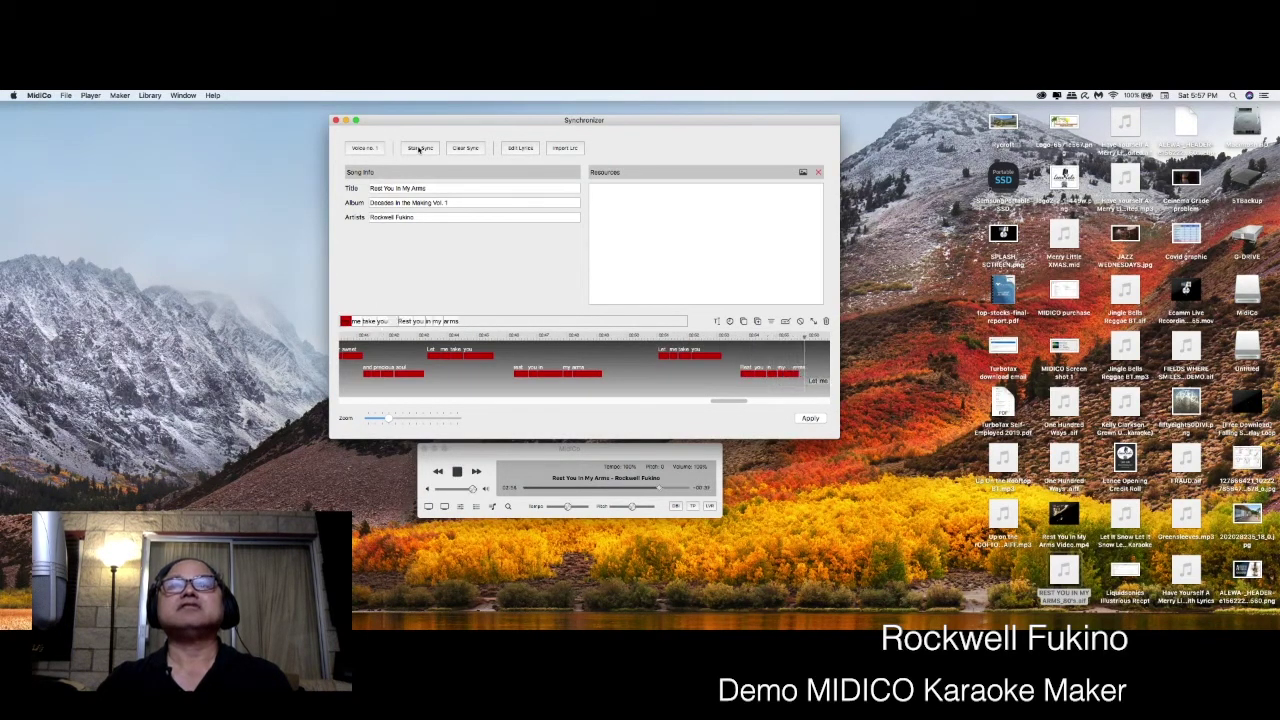
click(420, 148)
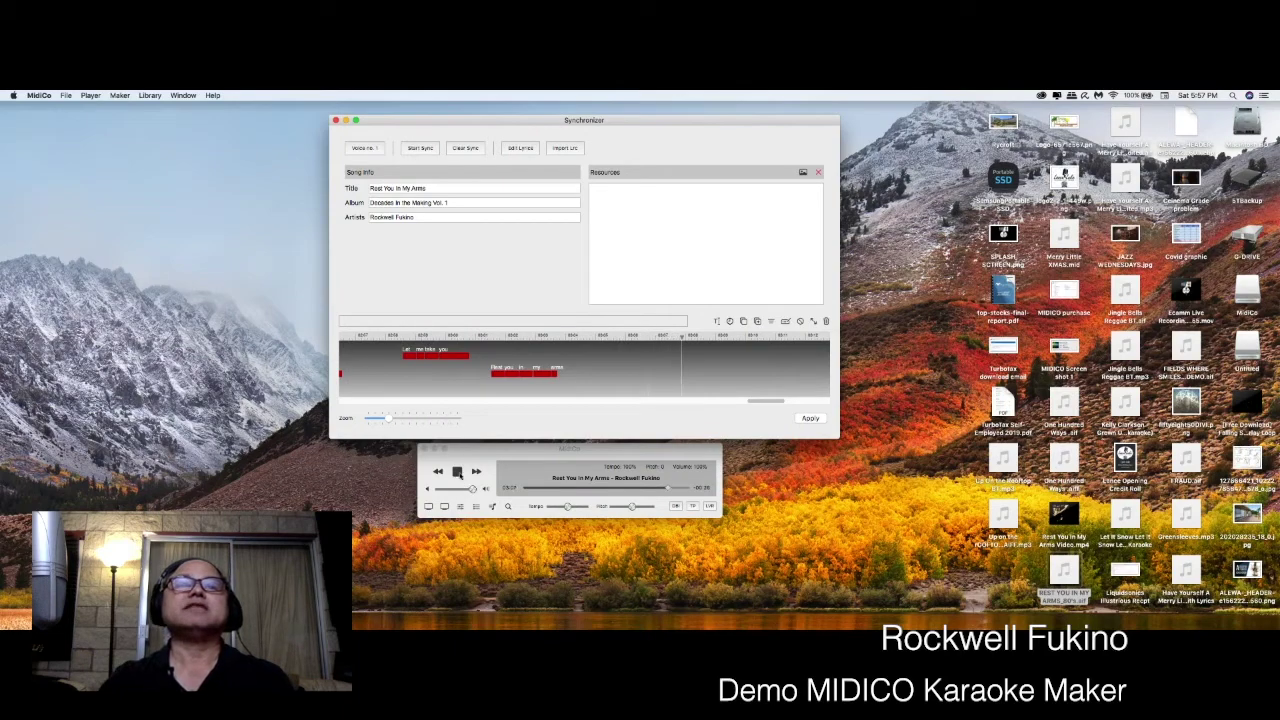
click(457, 471)
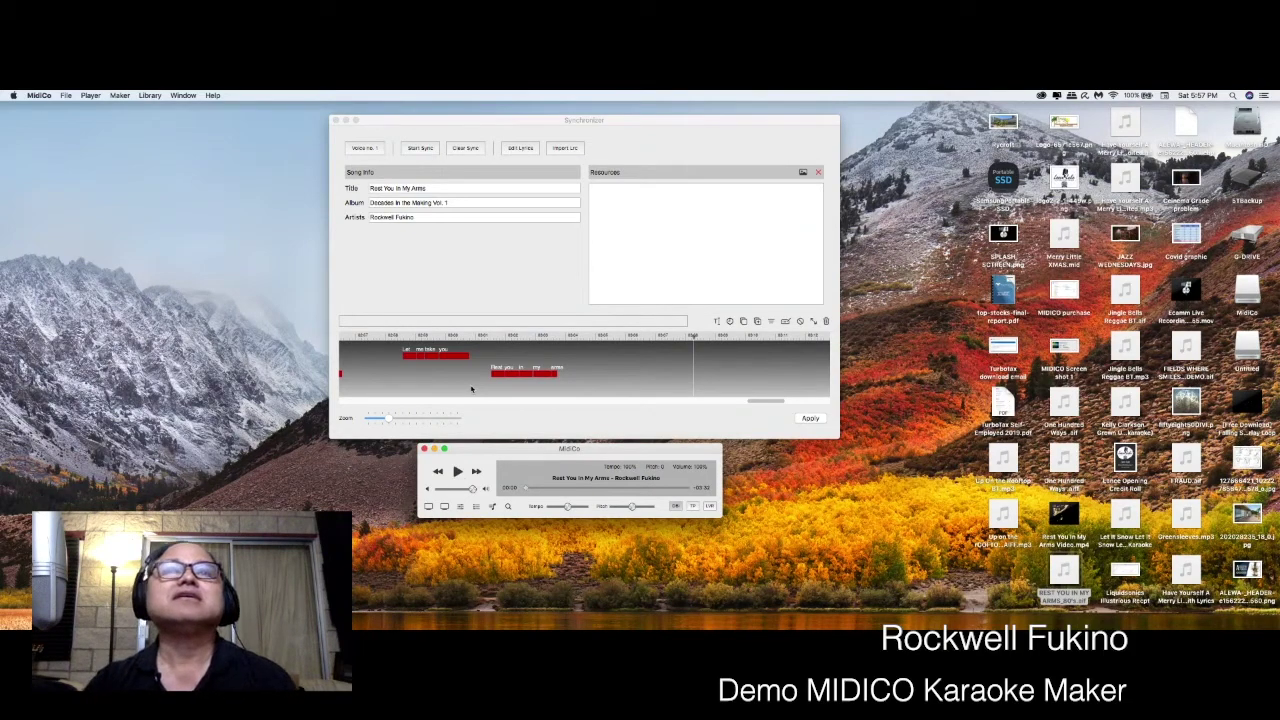
Examine the placement of the synchronized lyric blocks along the timeline, from the end of the song back to its beginning
click(684, 390)
scroll(406, 380, left, 3)
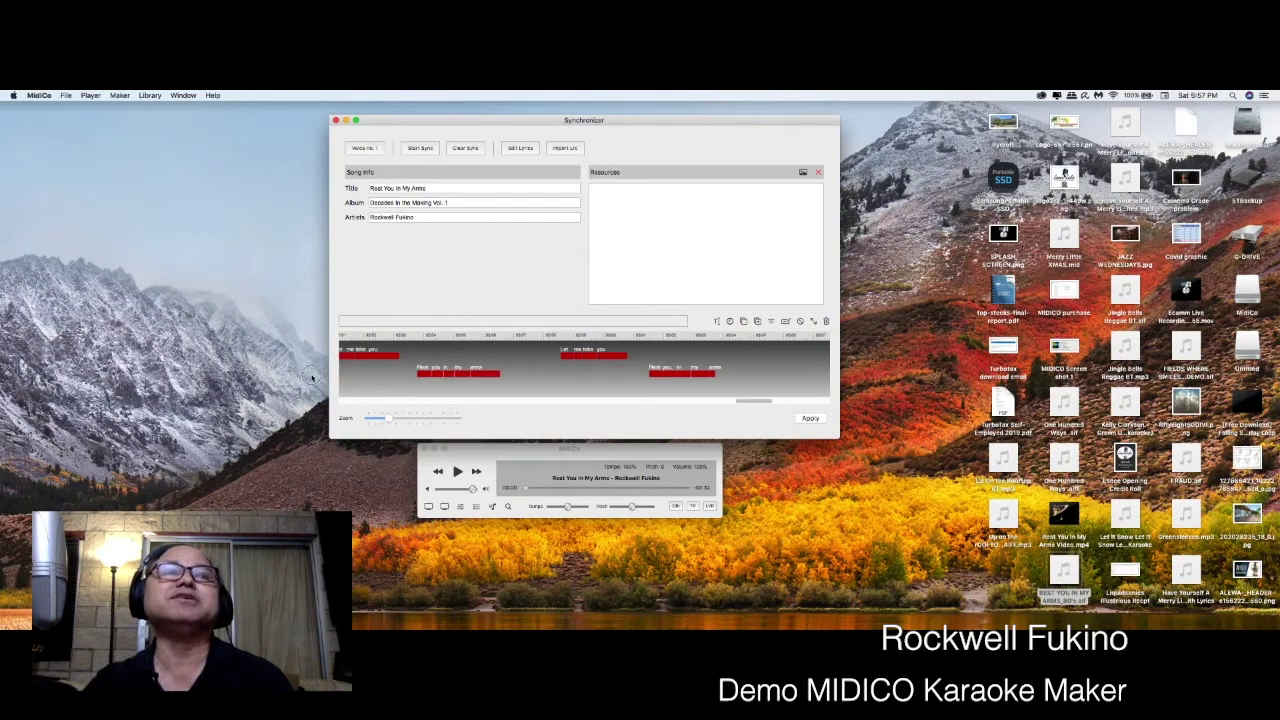
scroll(312, 372, left, 5)
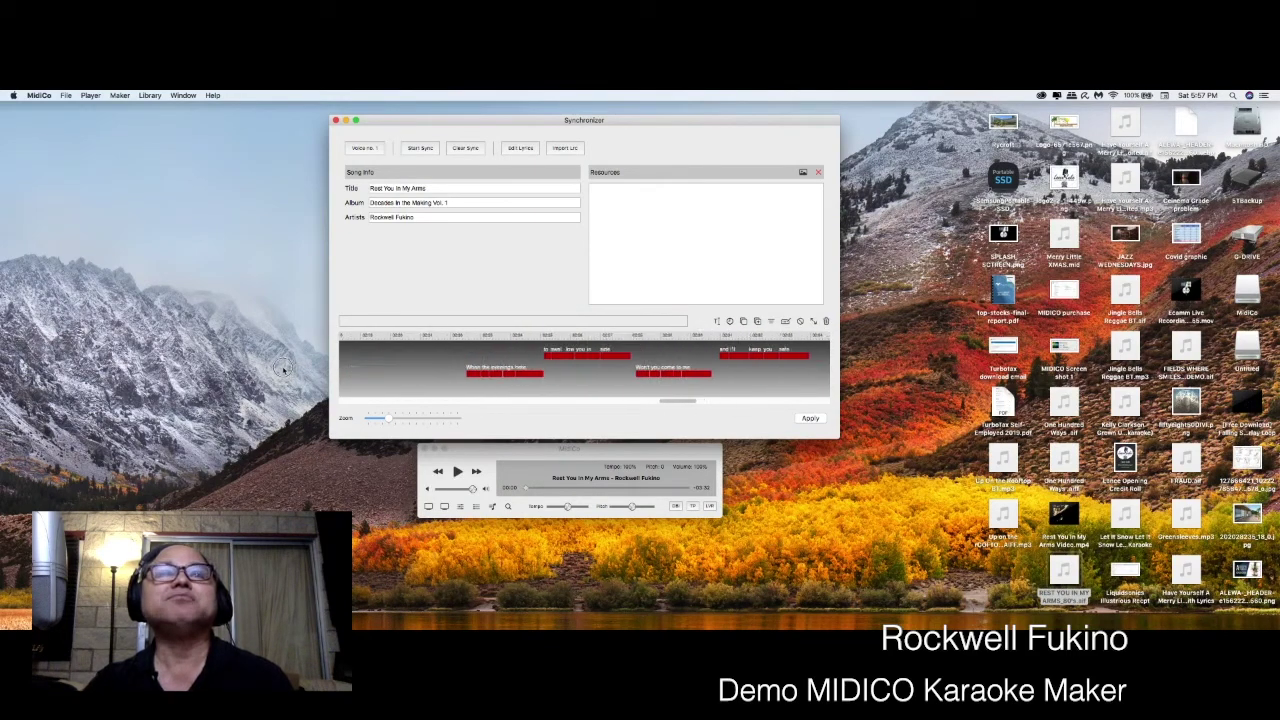
scroll(284, 370, left, 2)
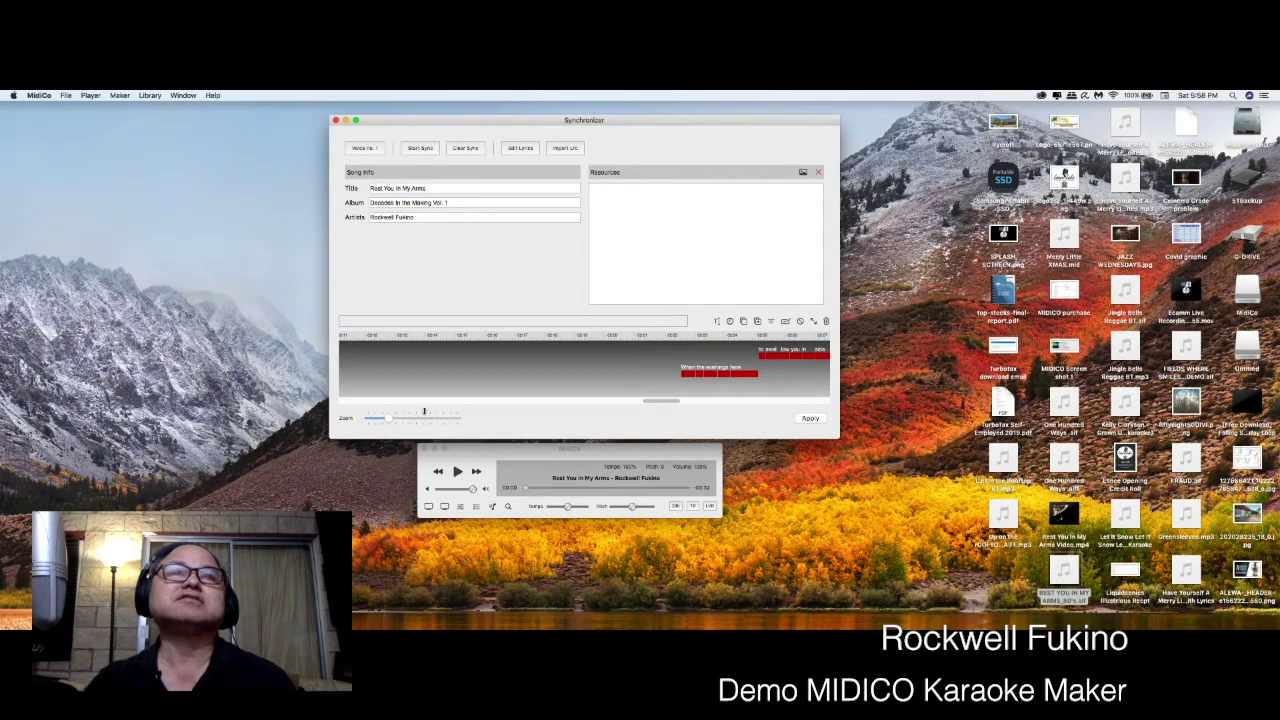
scroll(415, 385, left, 6)
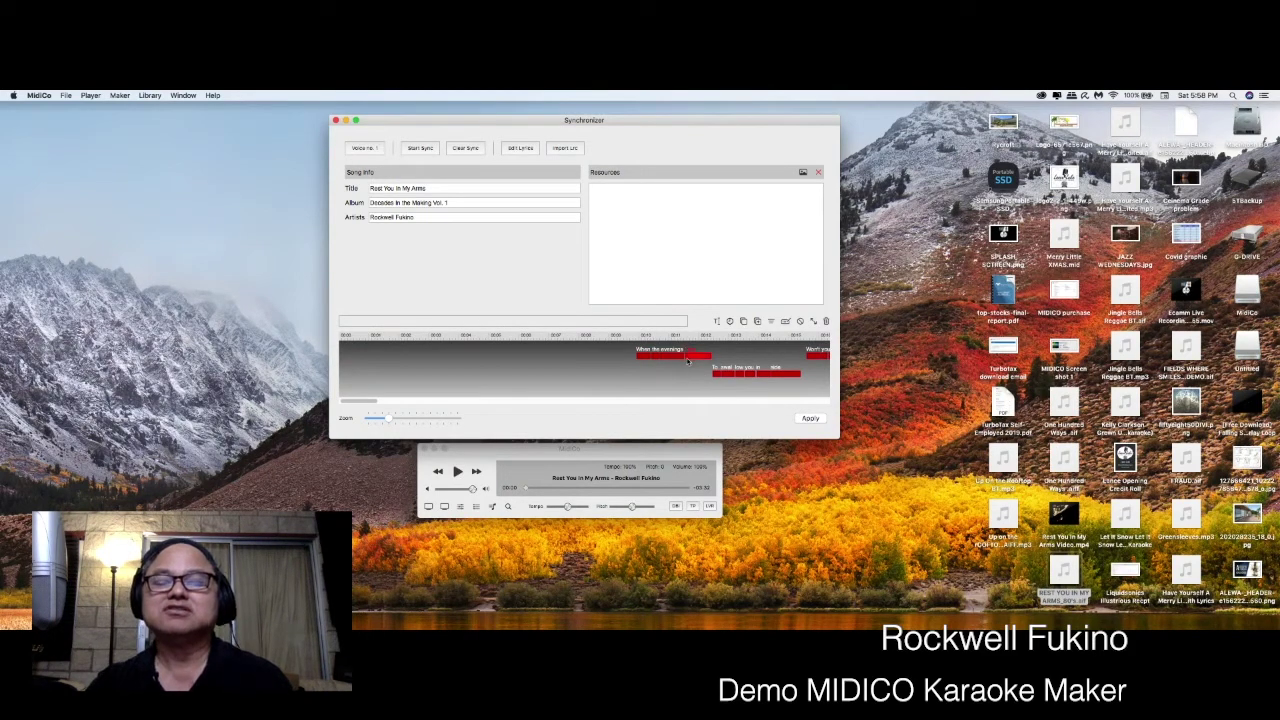
scroll(676, 381, right, 5)
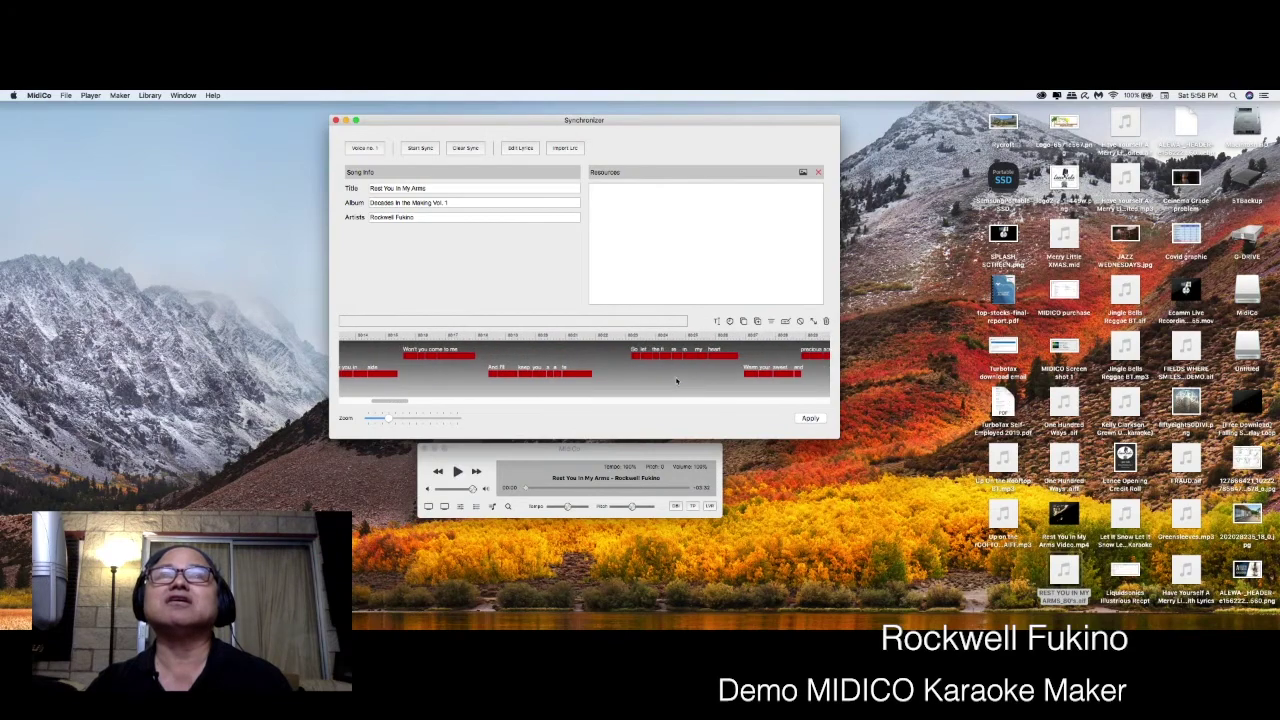
scroll(676, 381, left, 5)
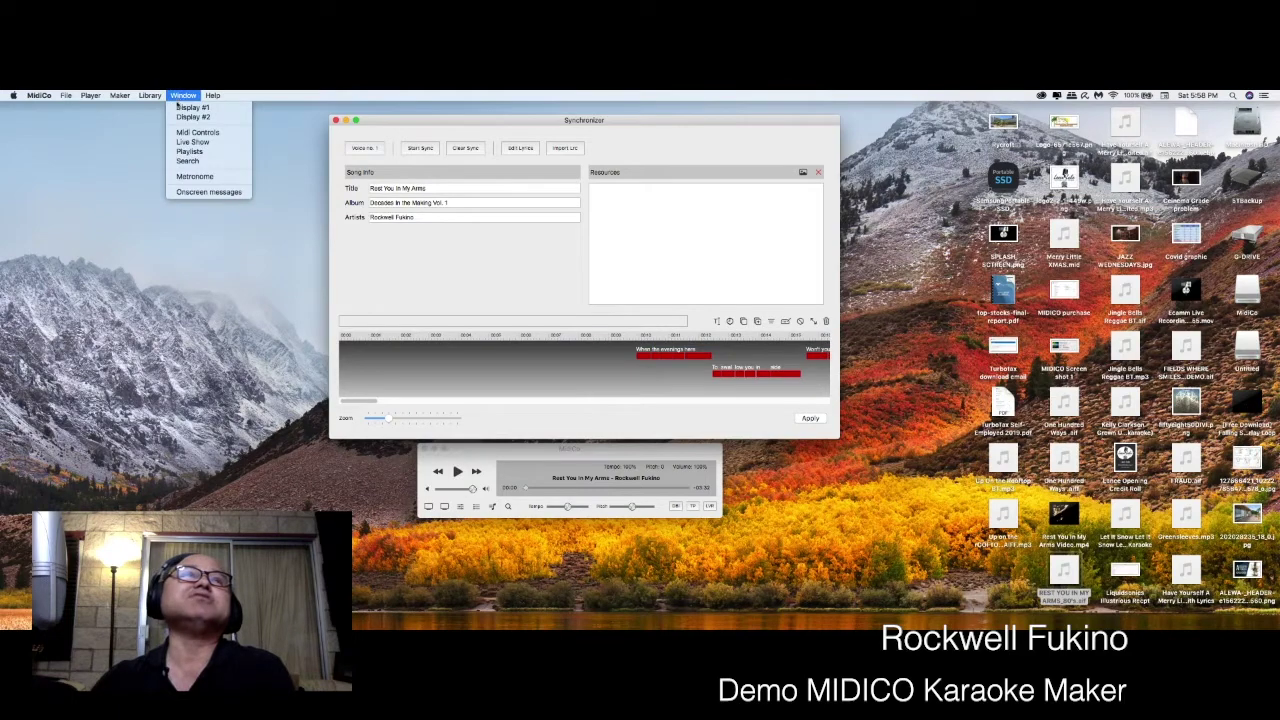
Open the Display #1 window for previewing the karaoke song
click(192, 107)
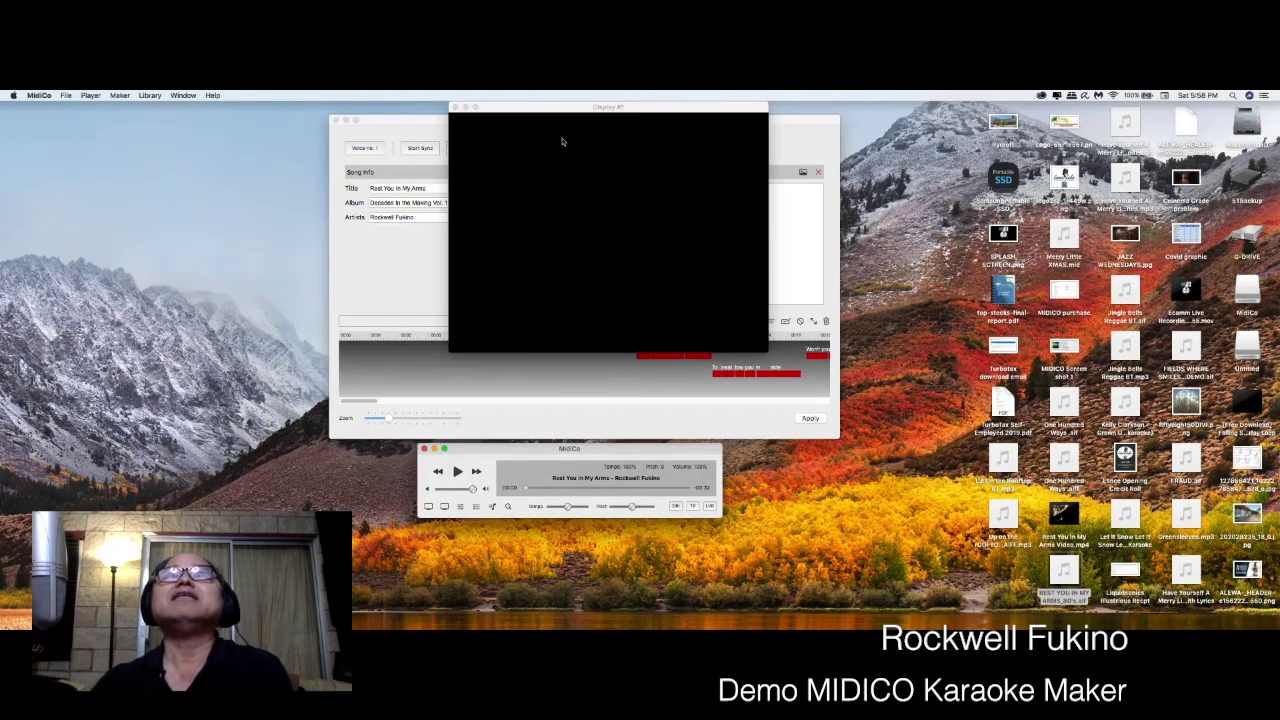
Move and enlarge the Display #1 window, and place the player window clear of it
drag(614, 107, 627, 176)
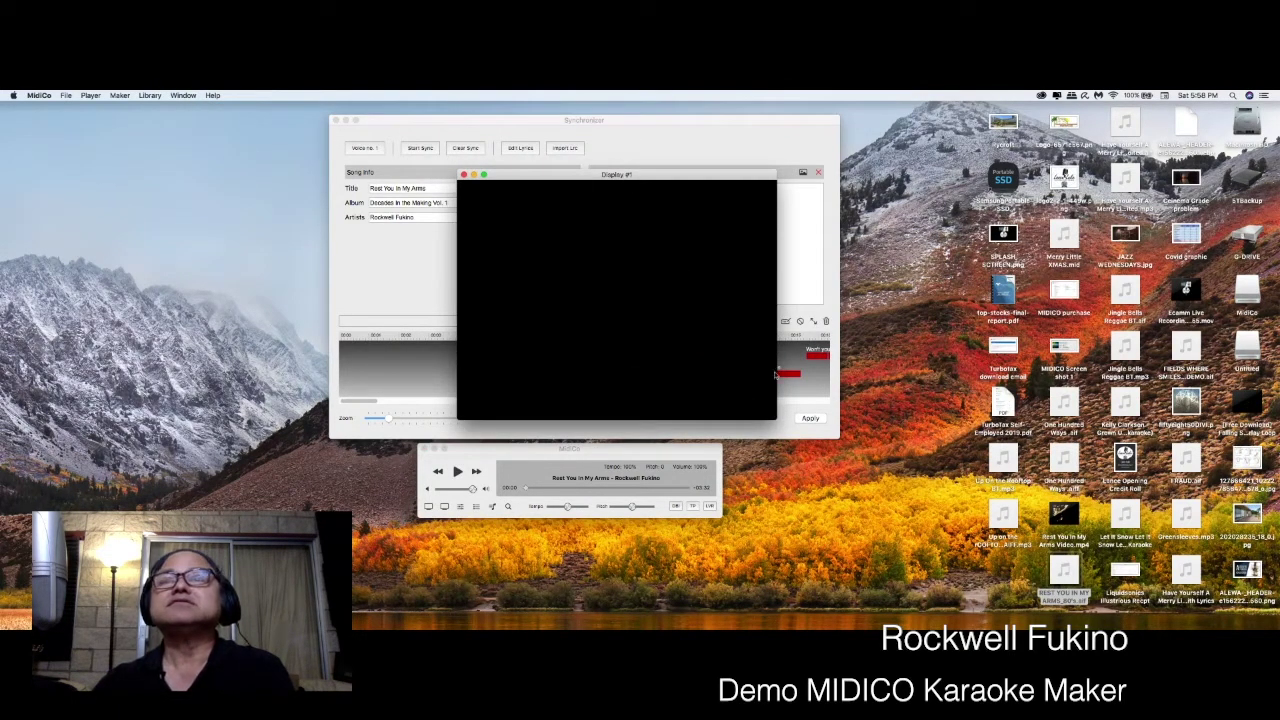
drag(776, 416, 1091, 545)
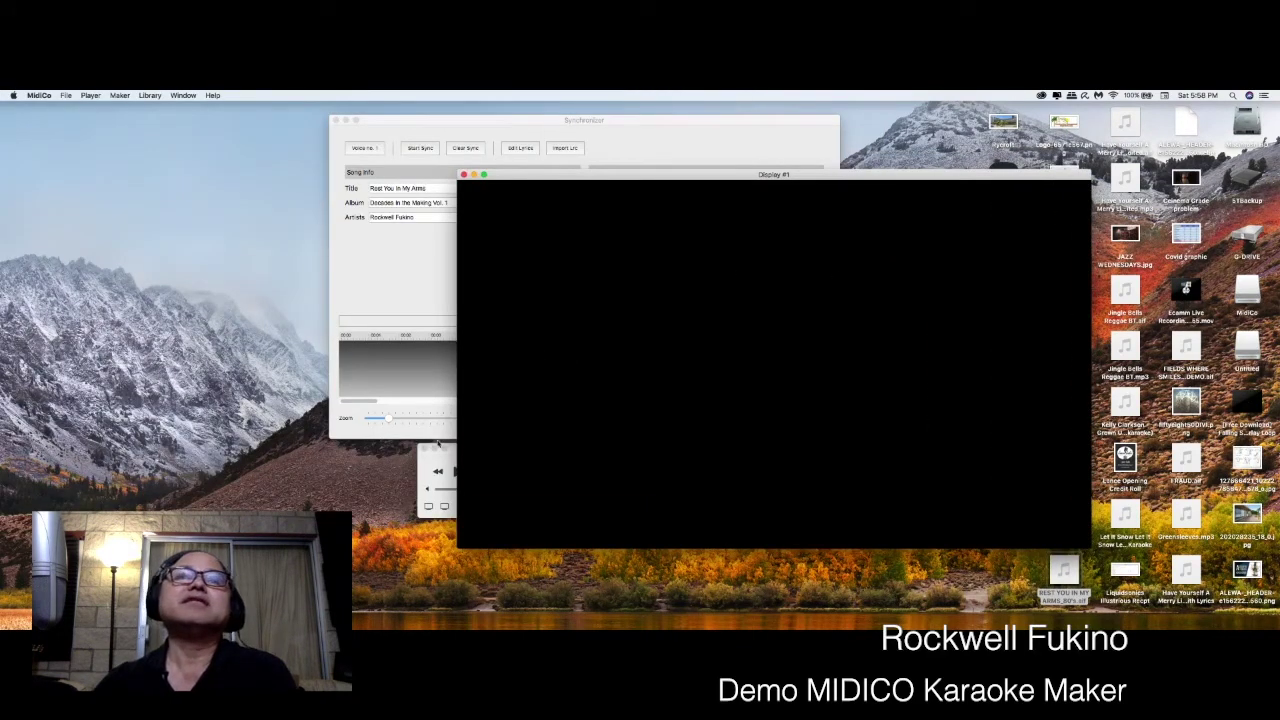
click(432, 485)
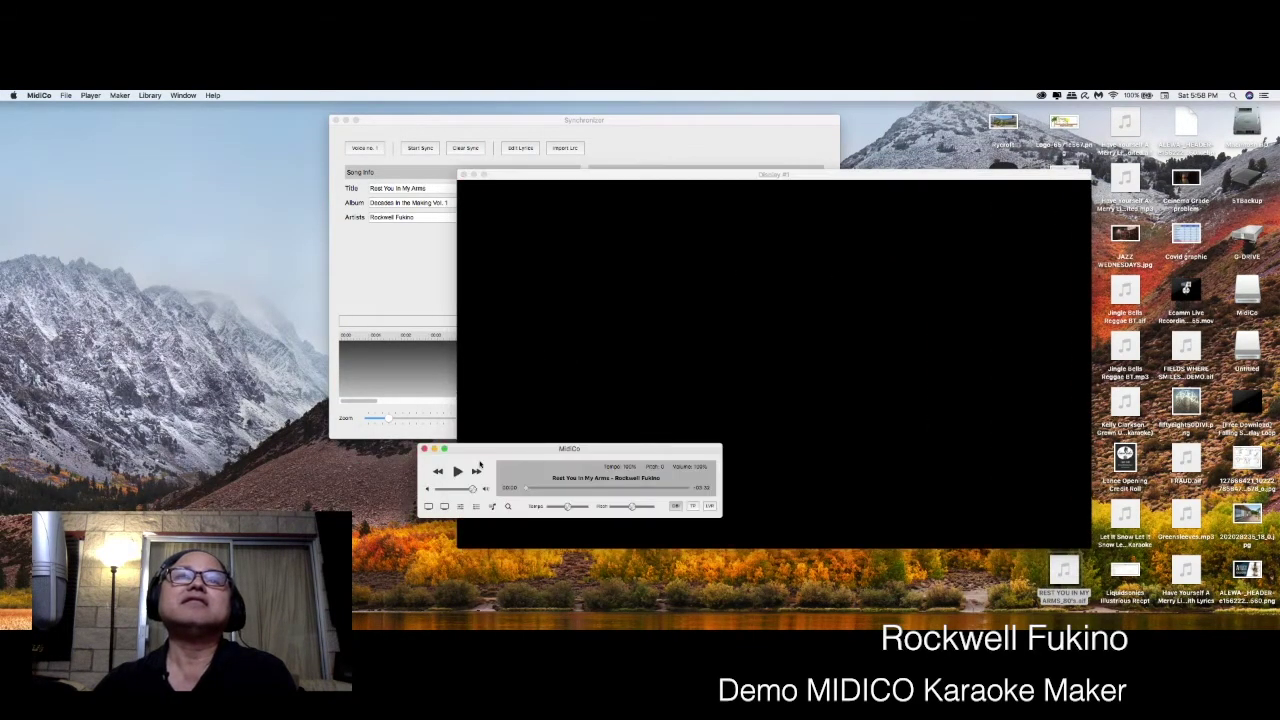
drag(481, 450, 190, 481)
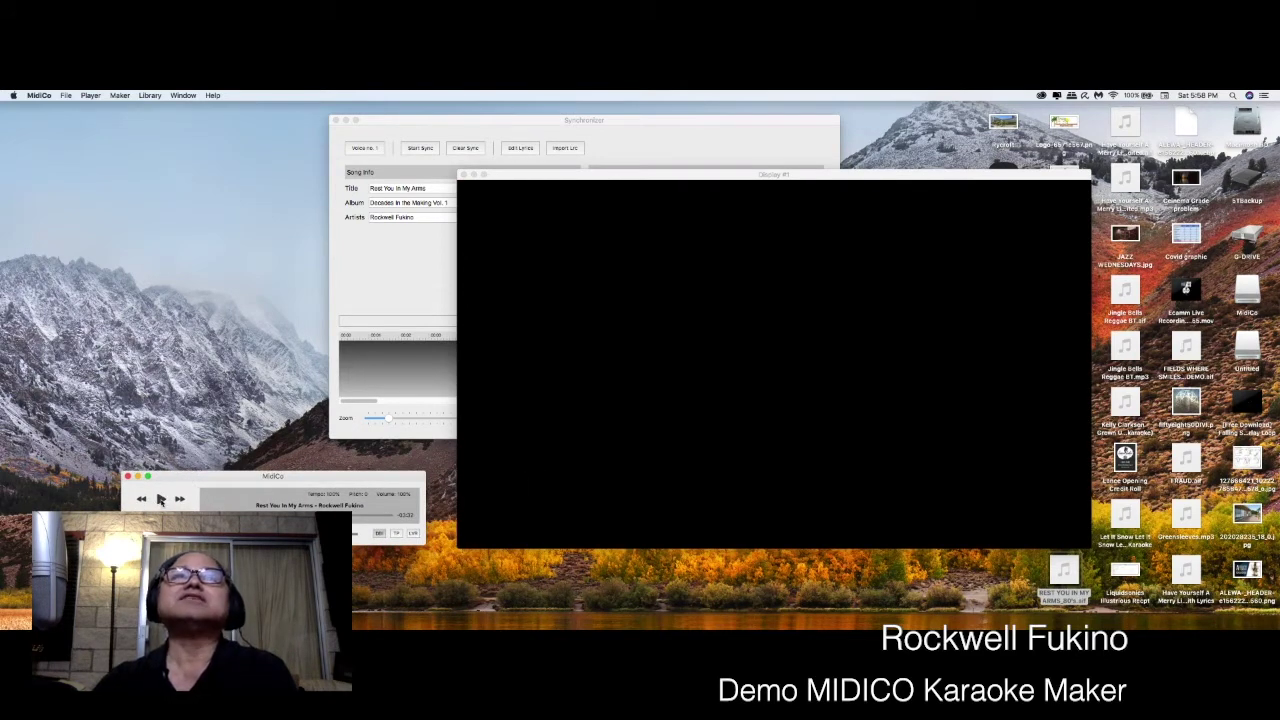
Play the karaoke preview and replay the passage from "rest you in my arms" to "I will hold you" to check its timing
click(160, 500)
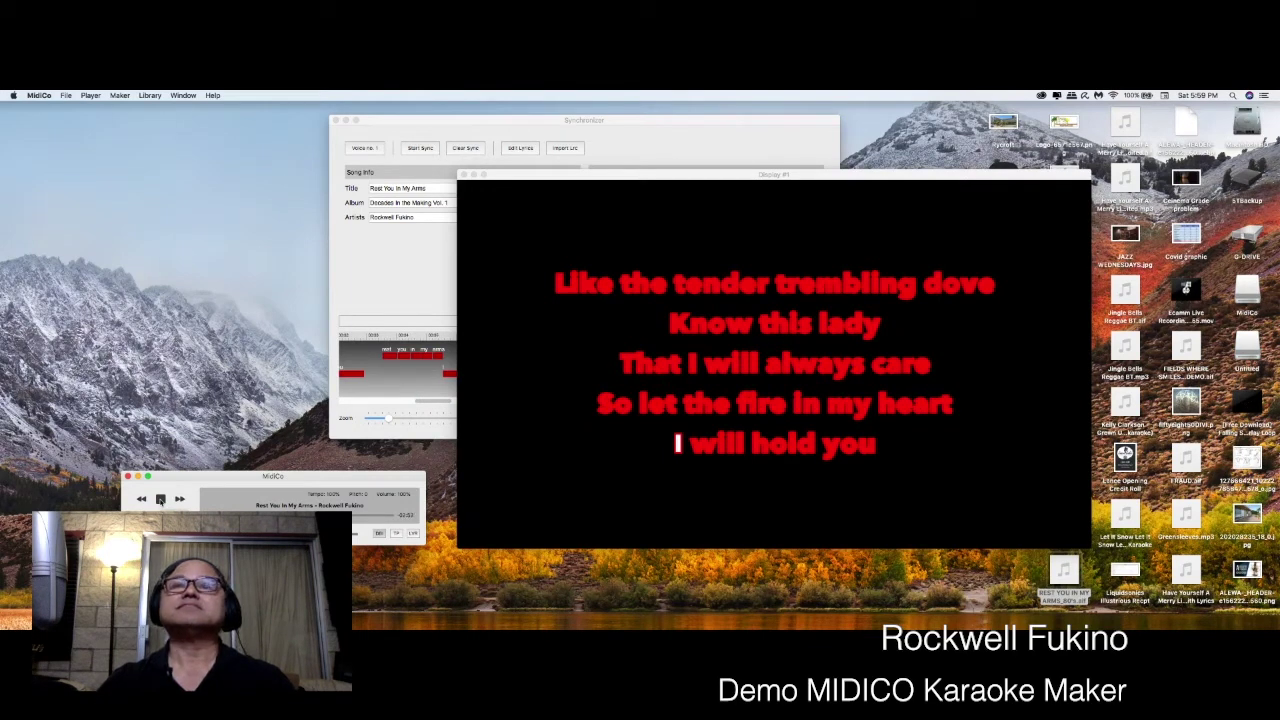
click(160, 499)
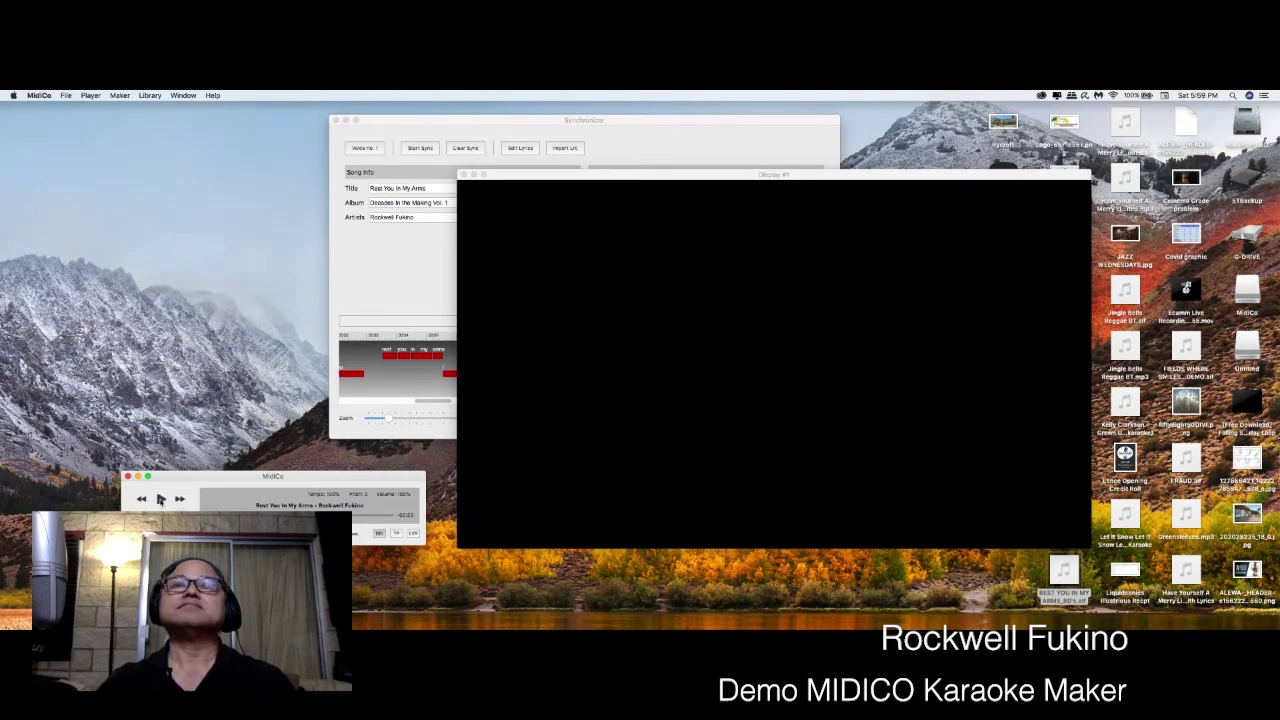
click(428, 437)
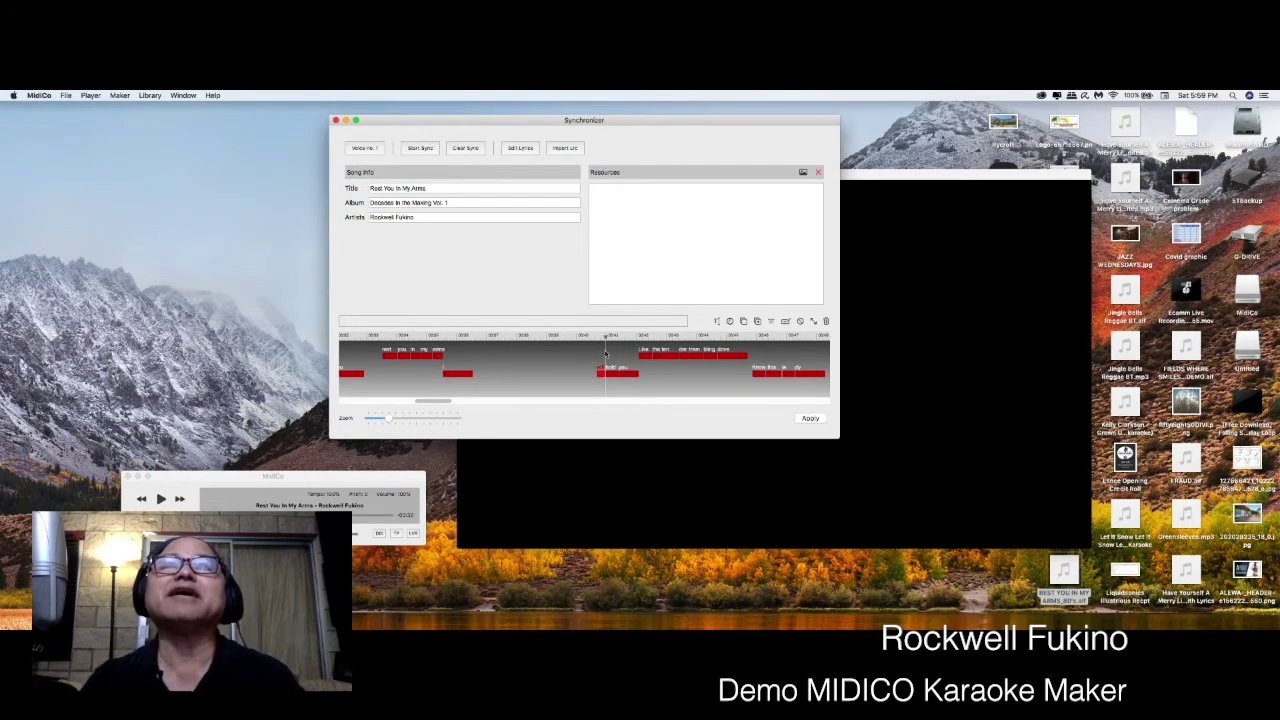
drag(607, 357, 433, 357)
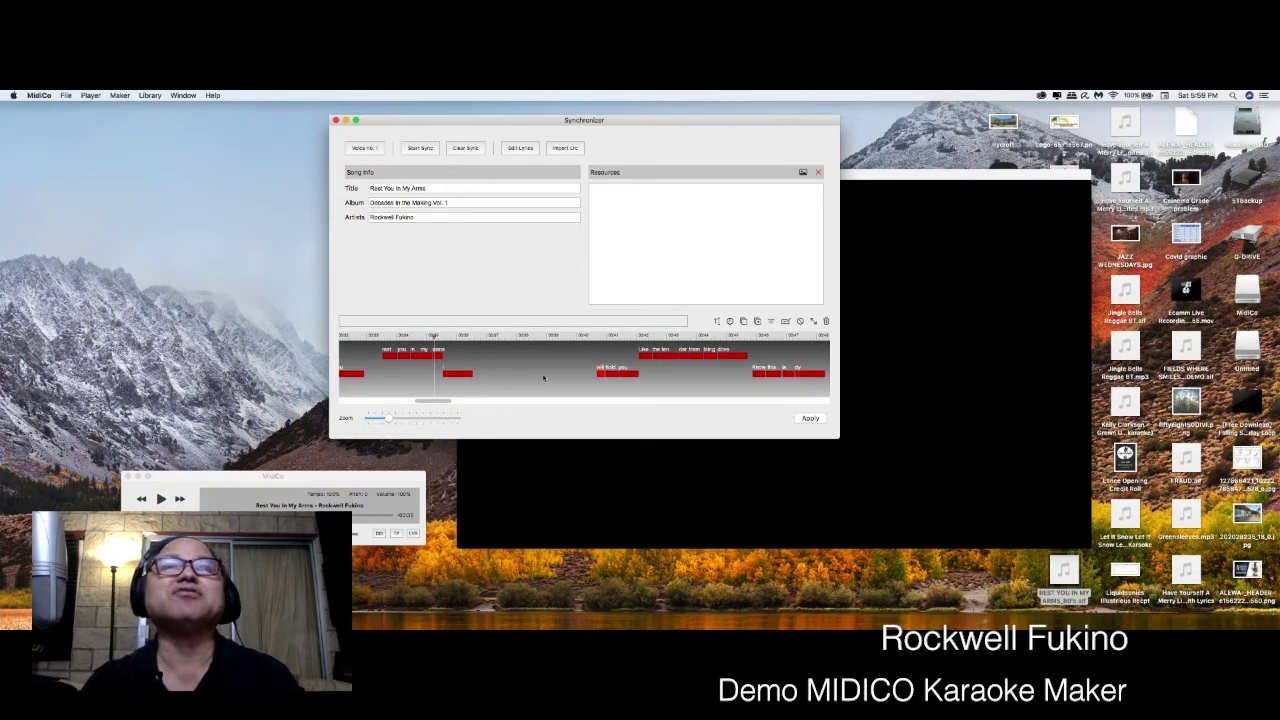
click(160, 498)
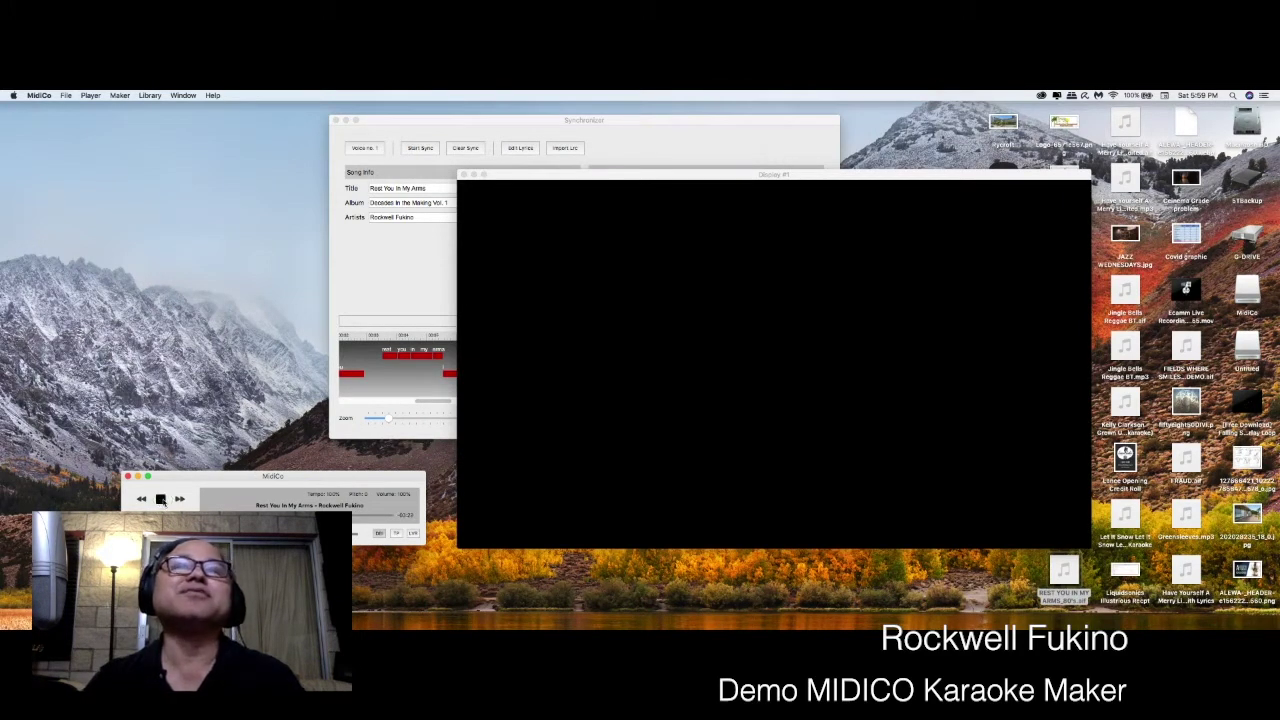
click(620, 149)
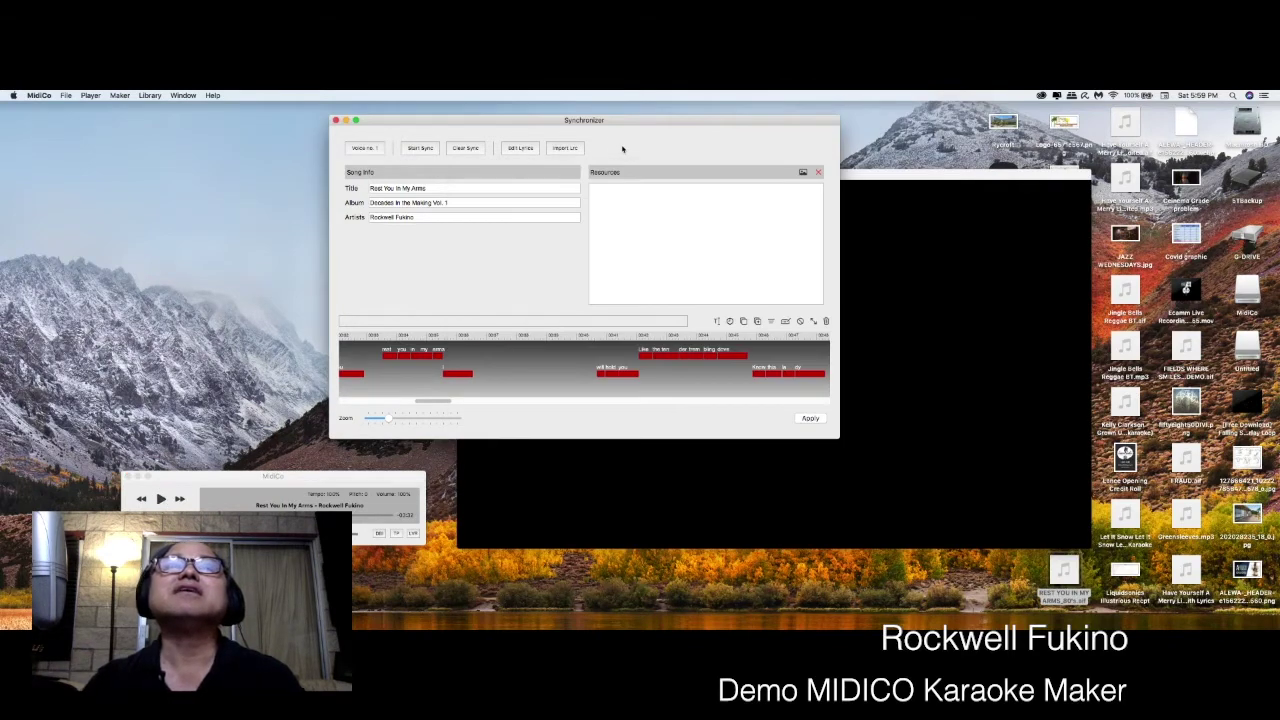
scroll(476, 375, left, 5)
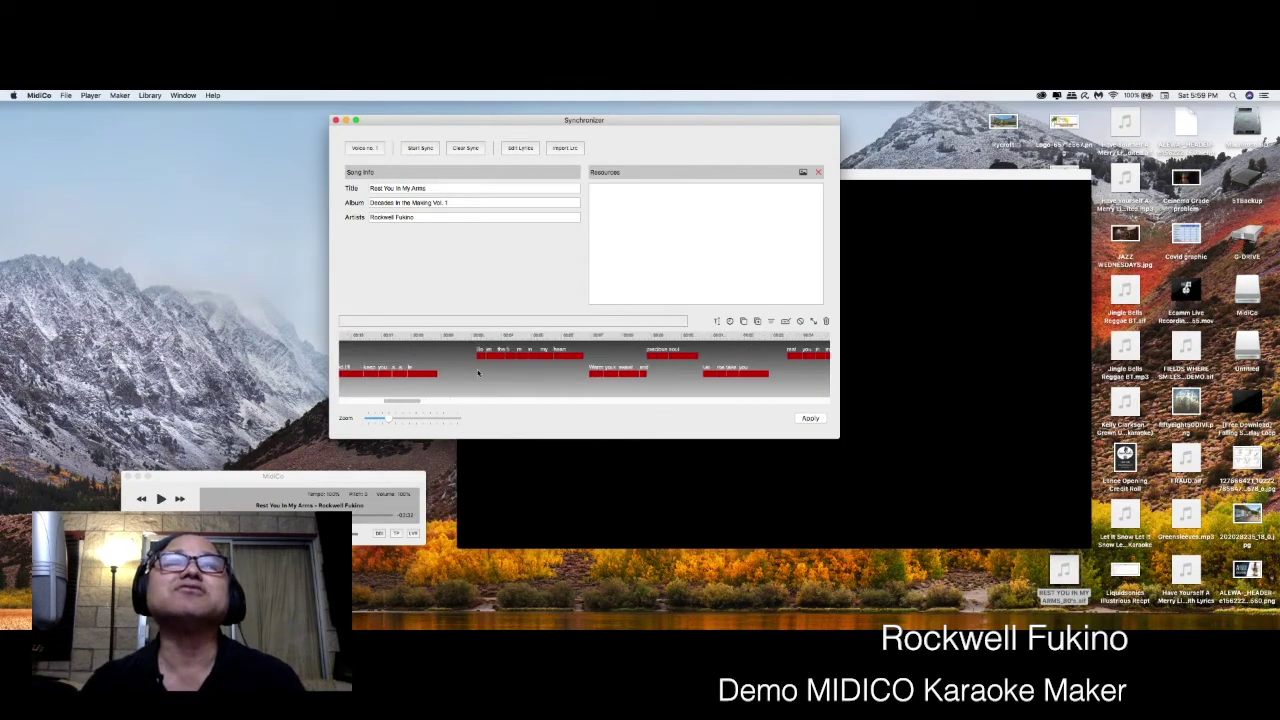
scroll(478, 372, right, 3)
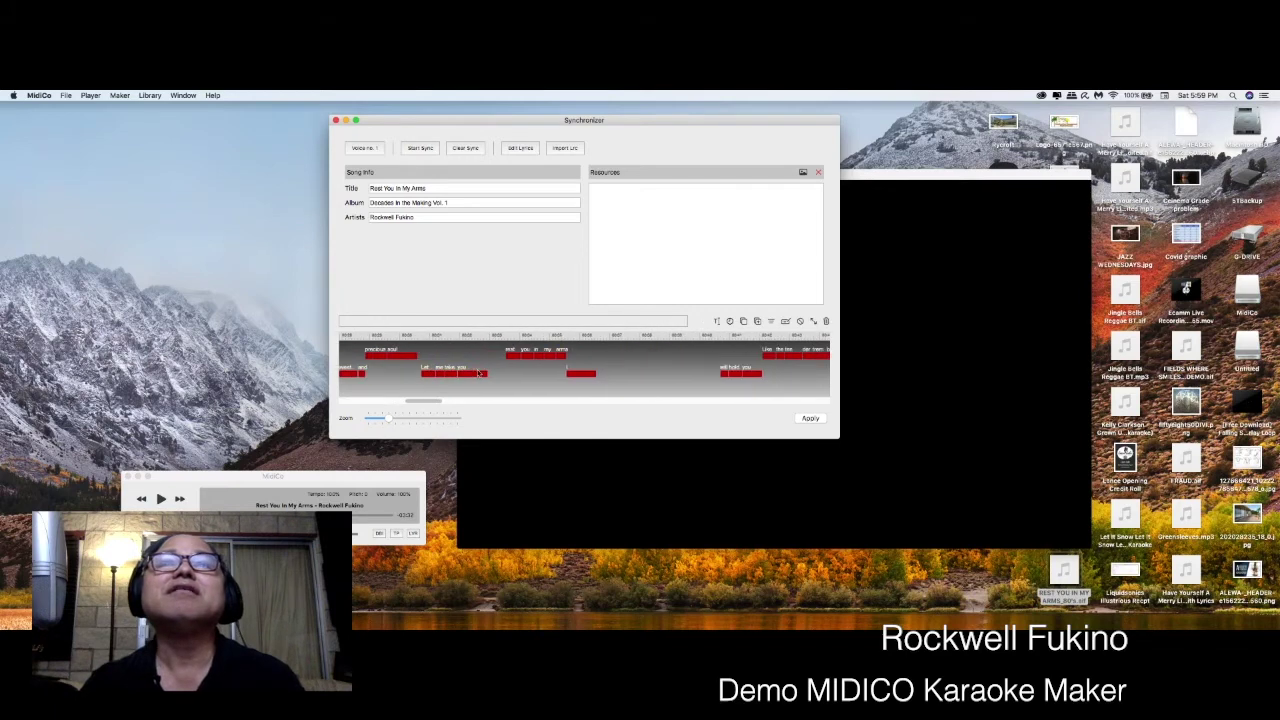
click(570, 340)
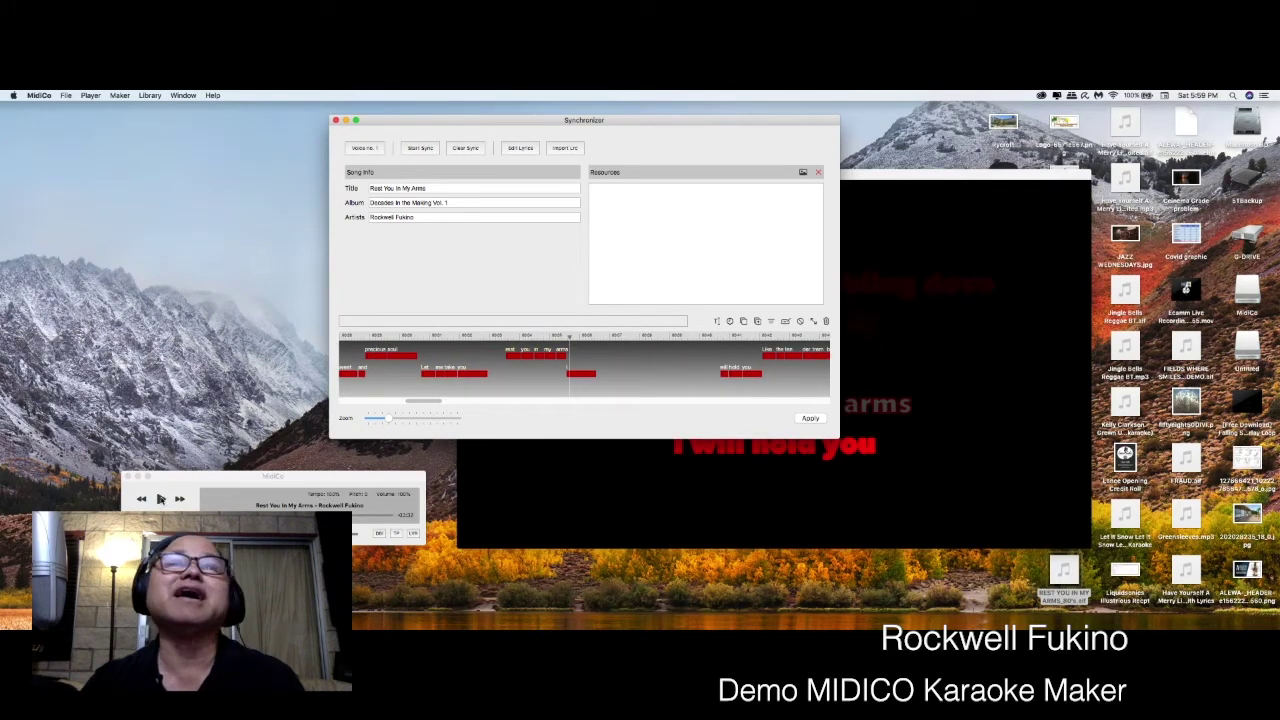
click(160, 498)
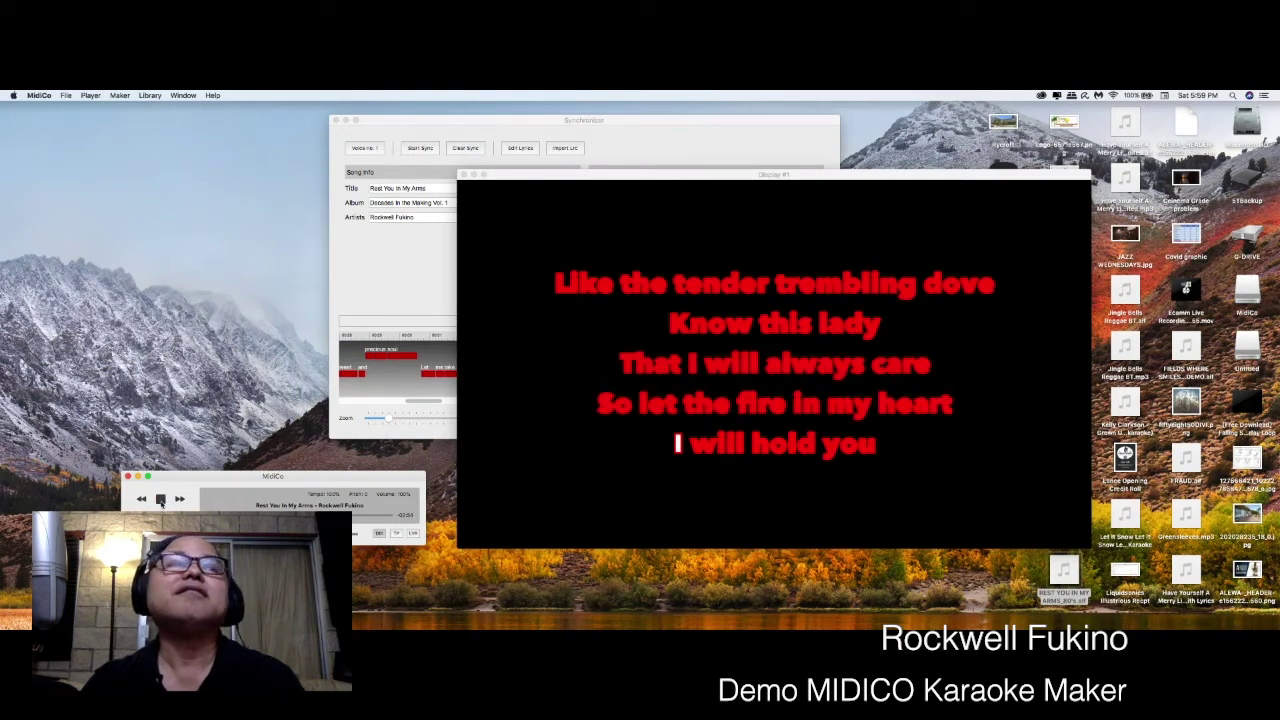
click(160, 498)
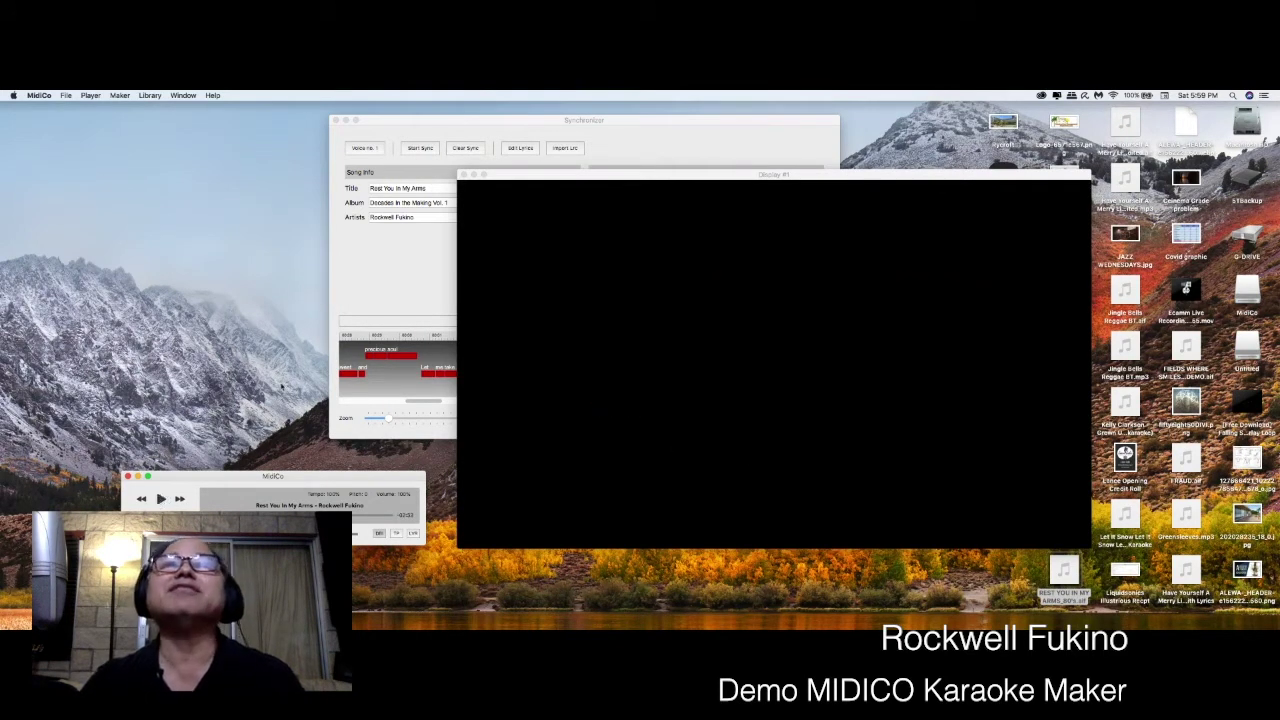
Shorten the early "I" lyric block and place it directly before "will hold you" on the timeline
click(592, 121)
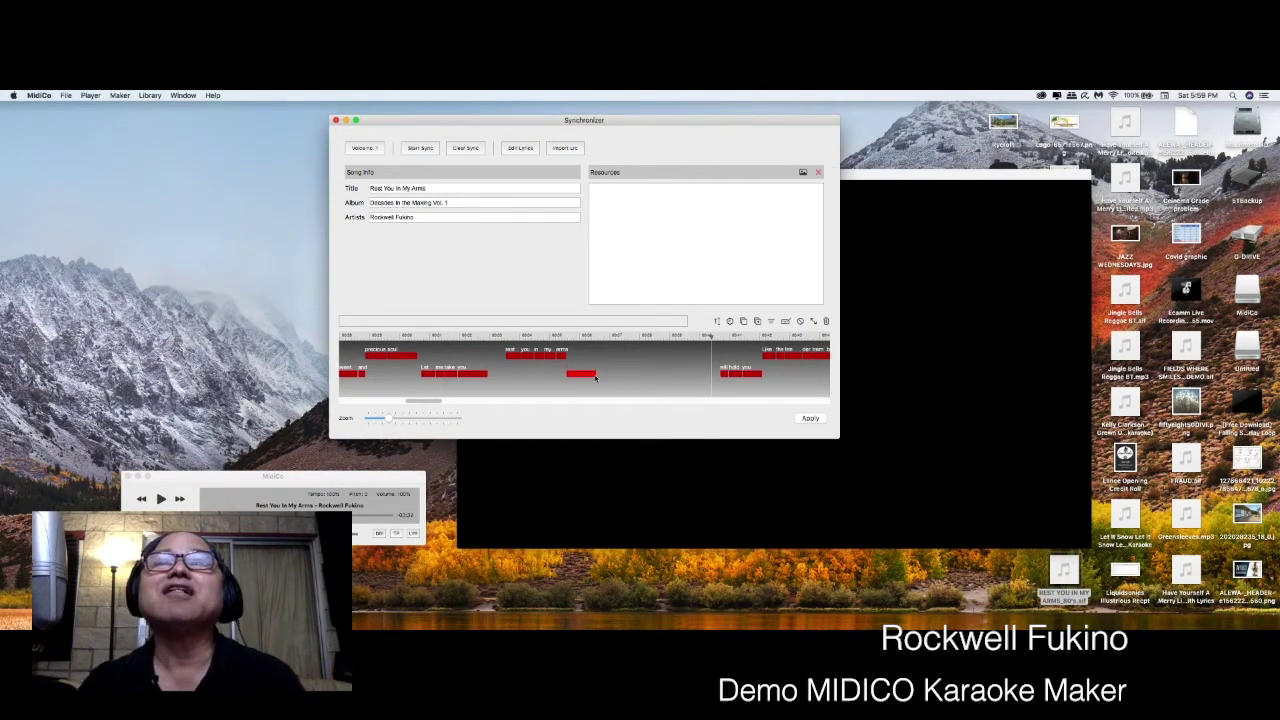
click(594, 375)
drag(594, 375, 718, 372)
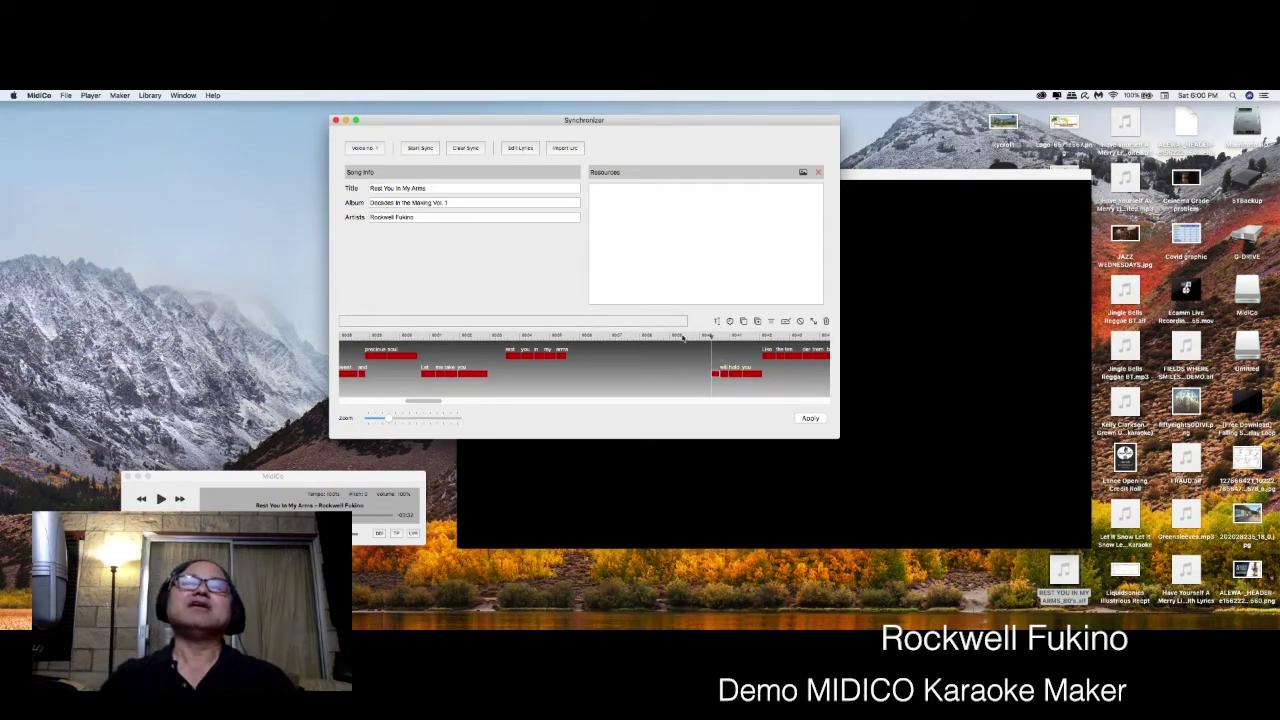
Preview the rest of the song in the Display #1 window through the final "Rest you in my arms", and stop the playback
click(630, 465)
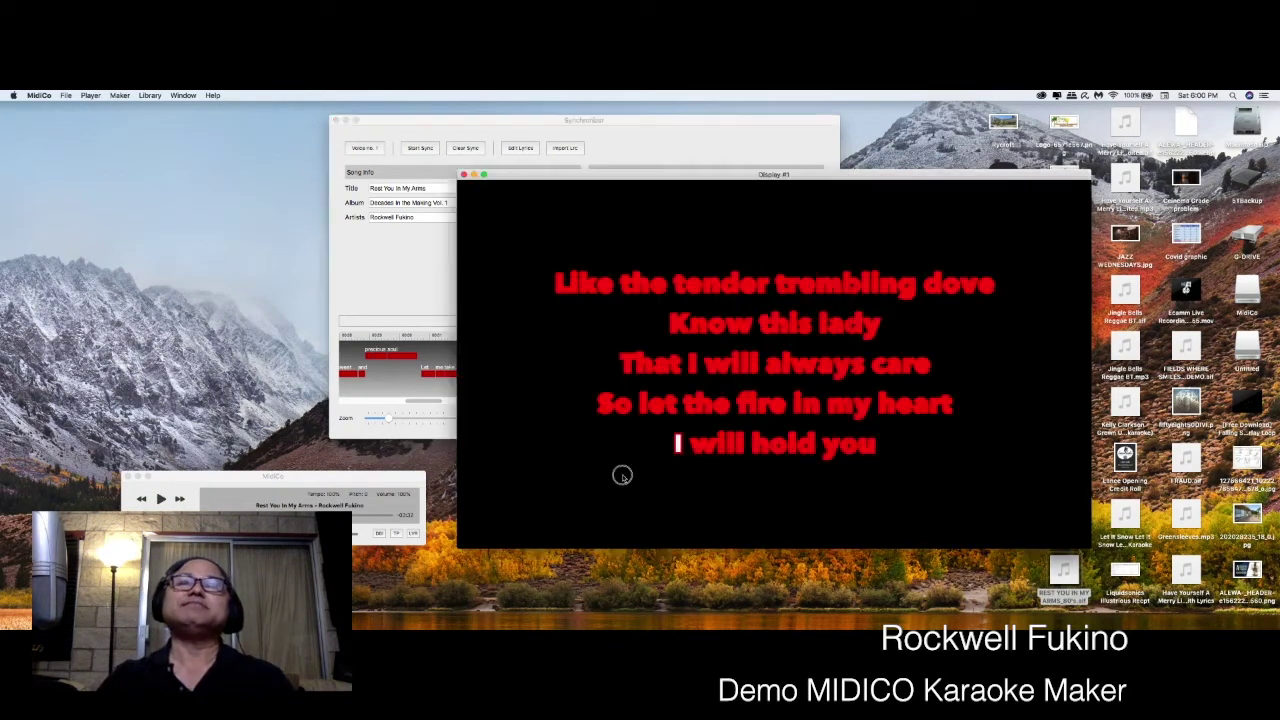
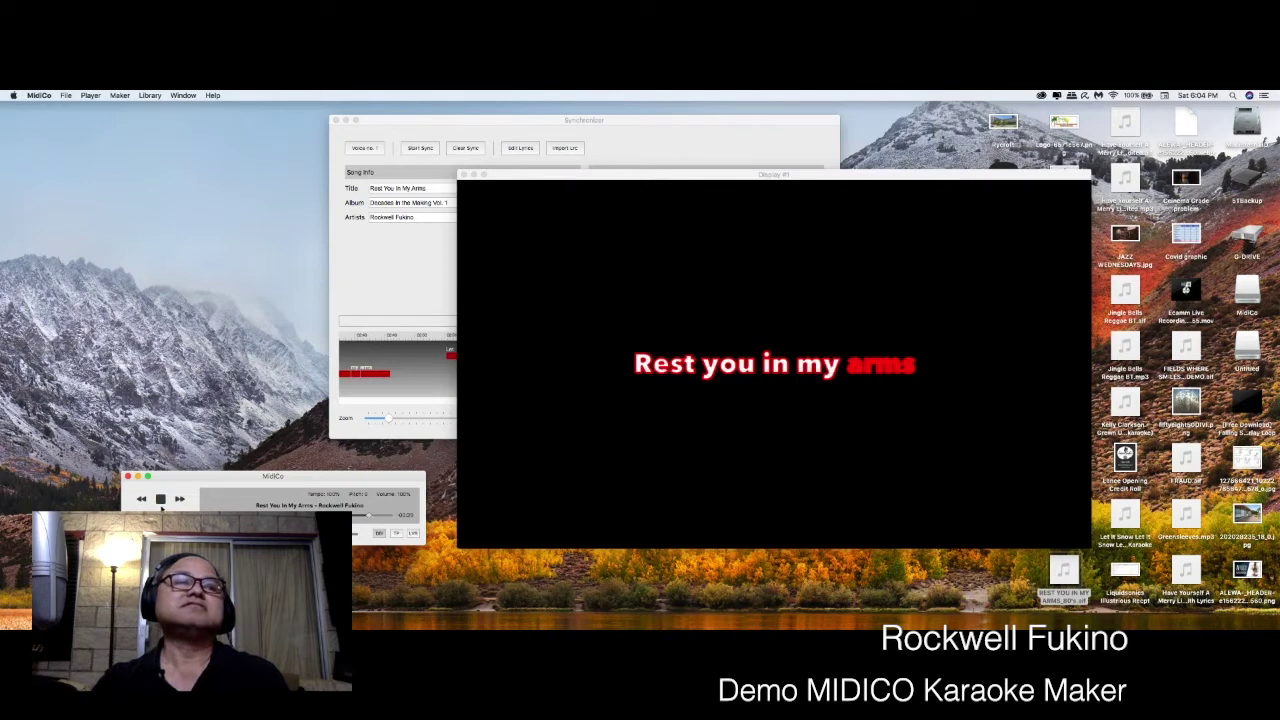
click(160, 499)
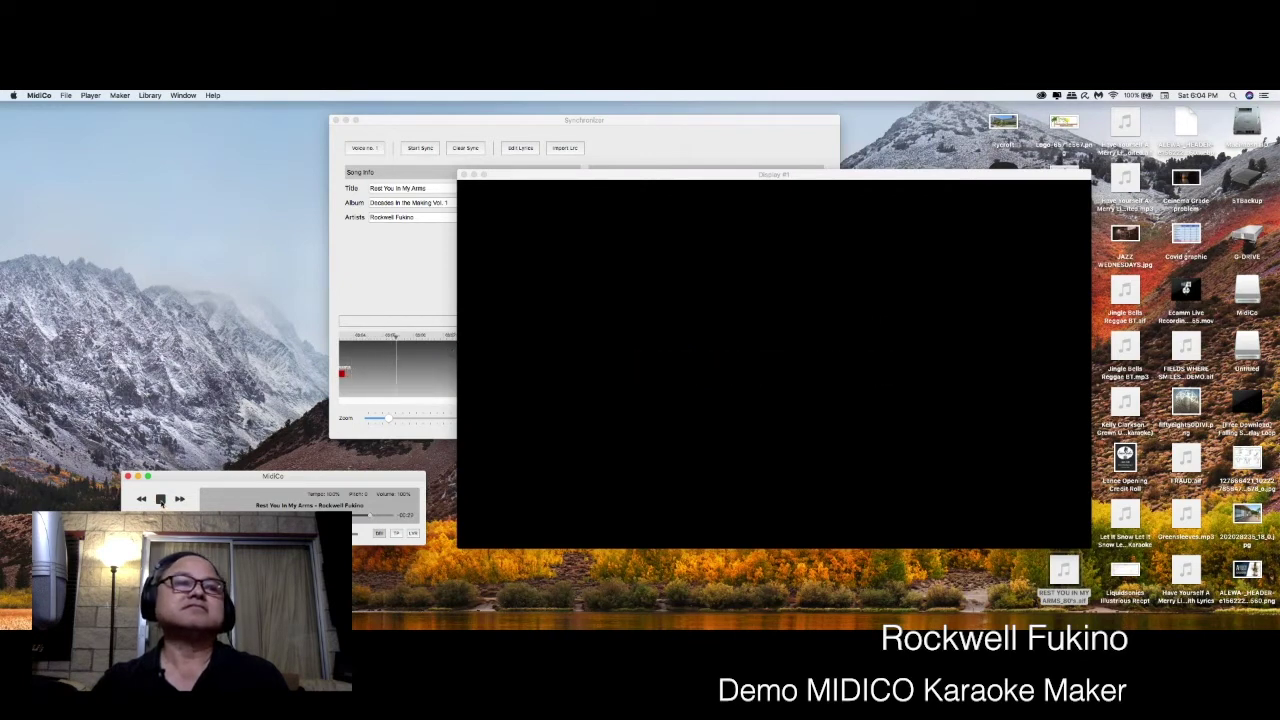
click(160, 499)
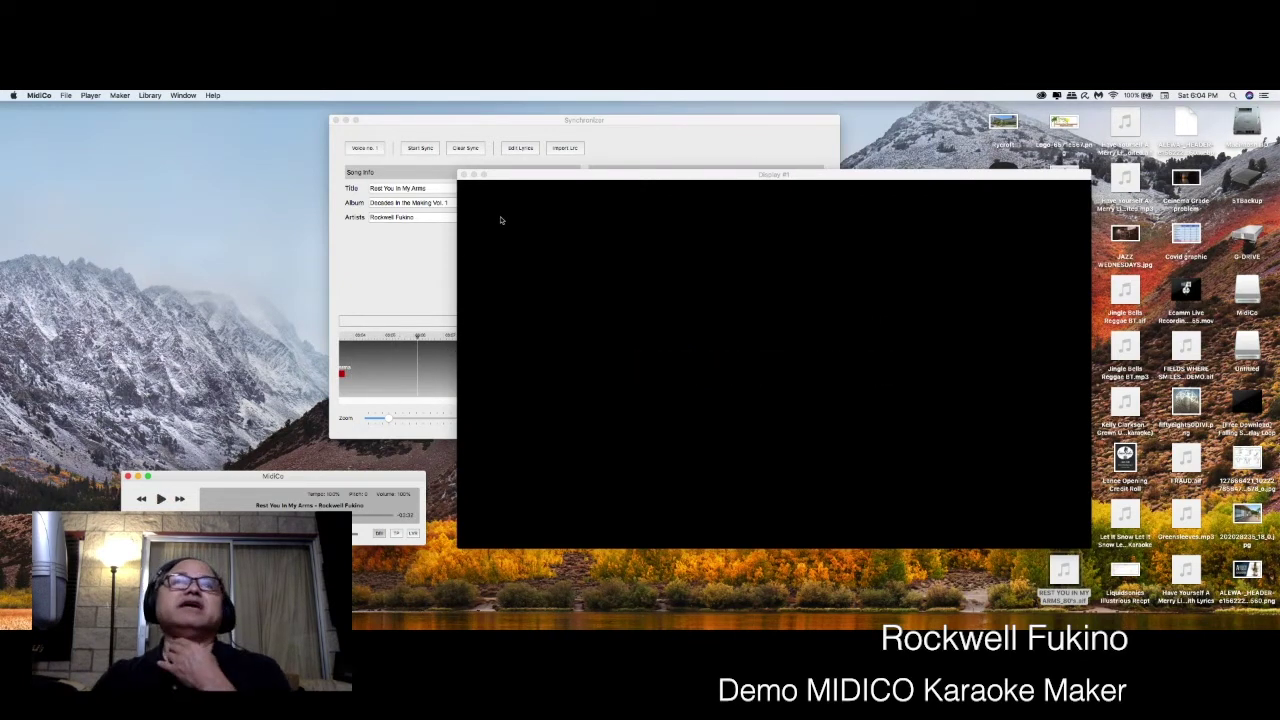
Move the Synchronizer window aside, open the movie export and select the 1080p 1920x1080 video resolution
click(504, 126)
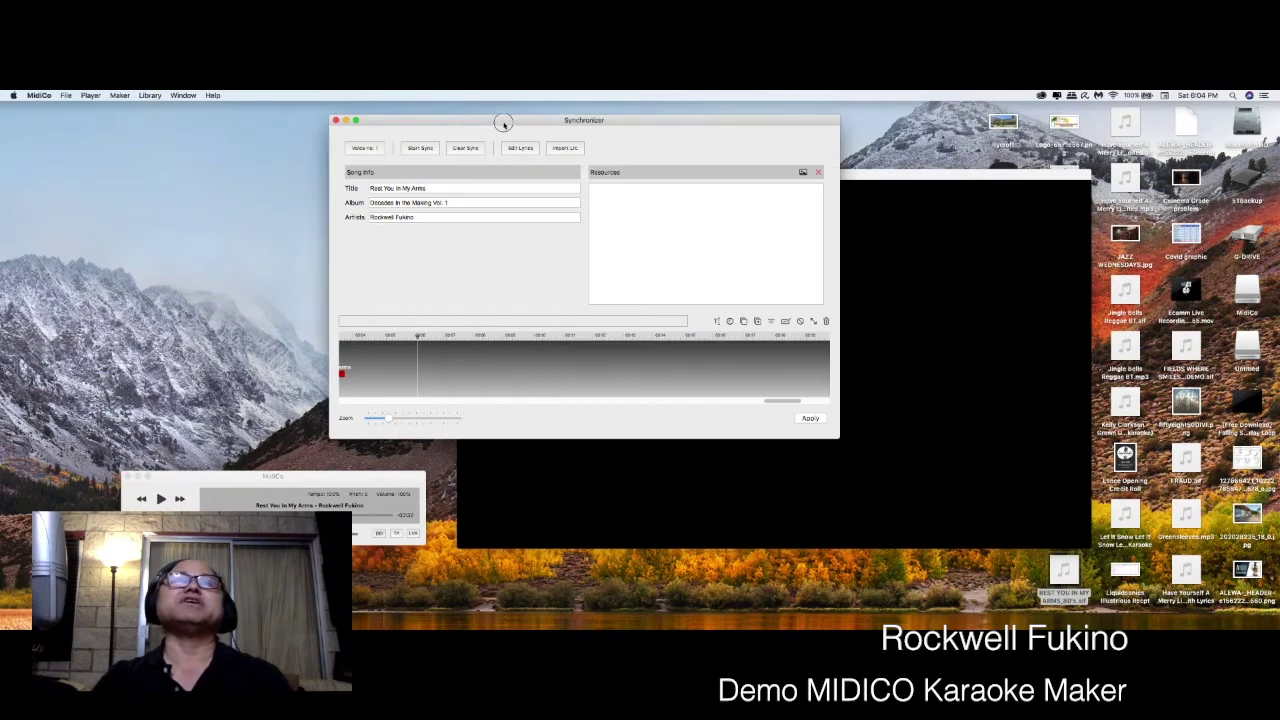
drag(503, 126, 298, 121)
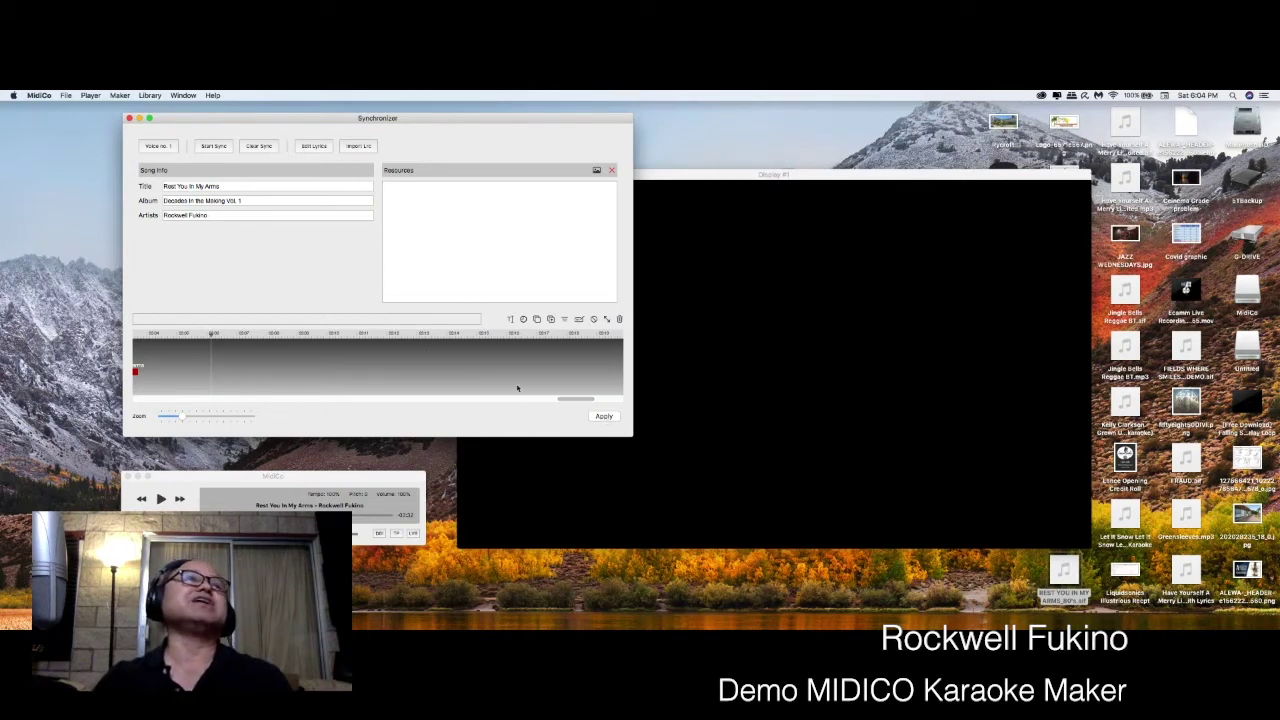
click(40, 95)
mouse_move(65, 95)
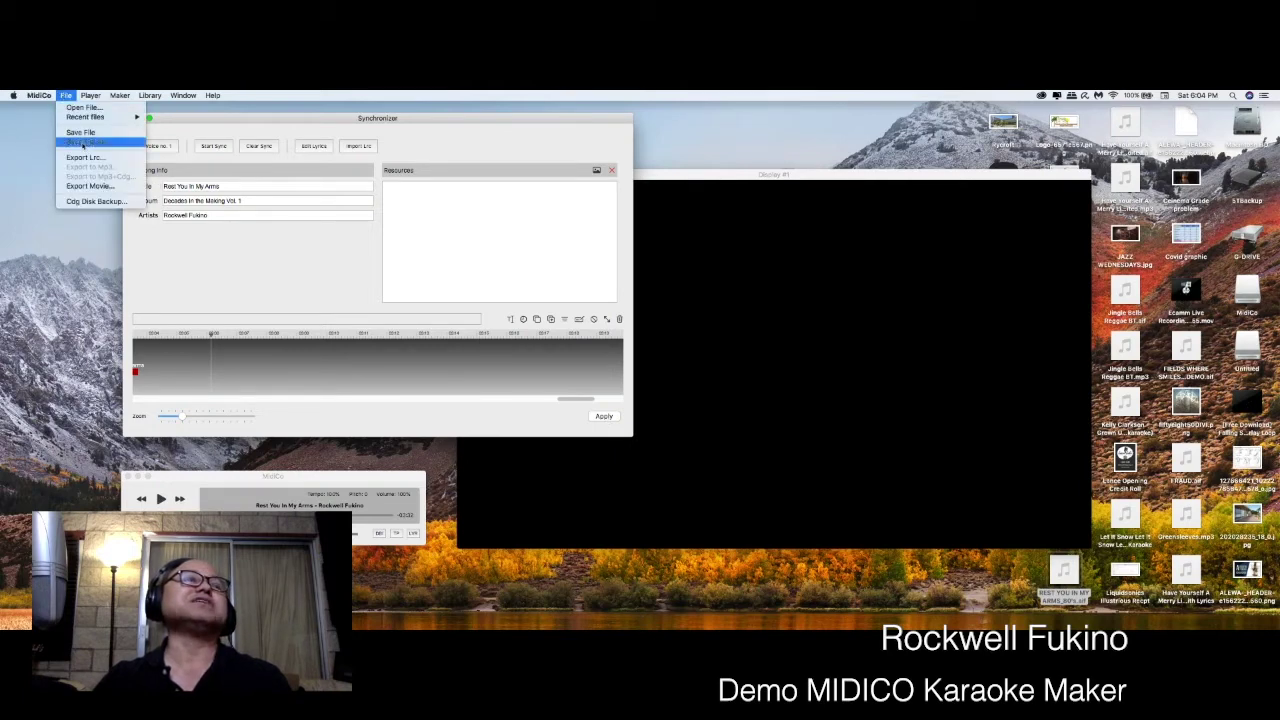
click(91, 186)
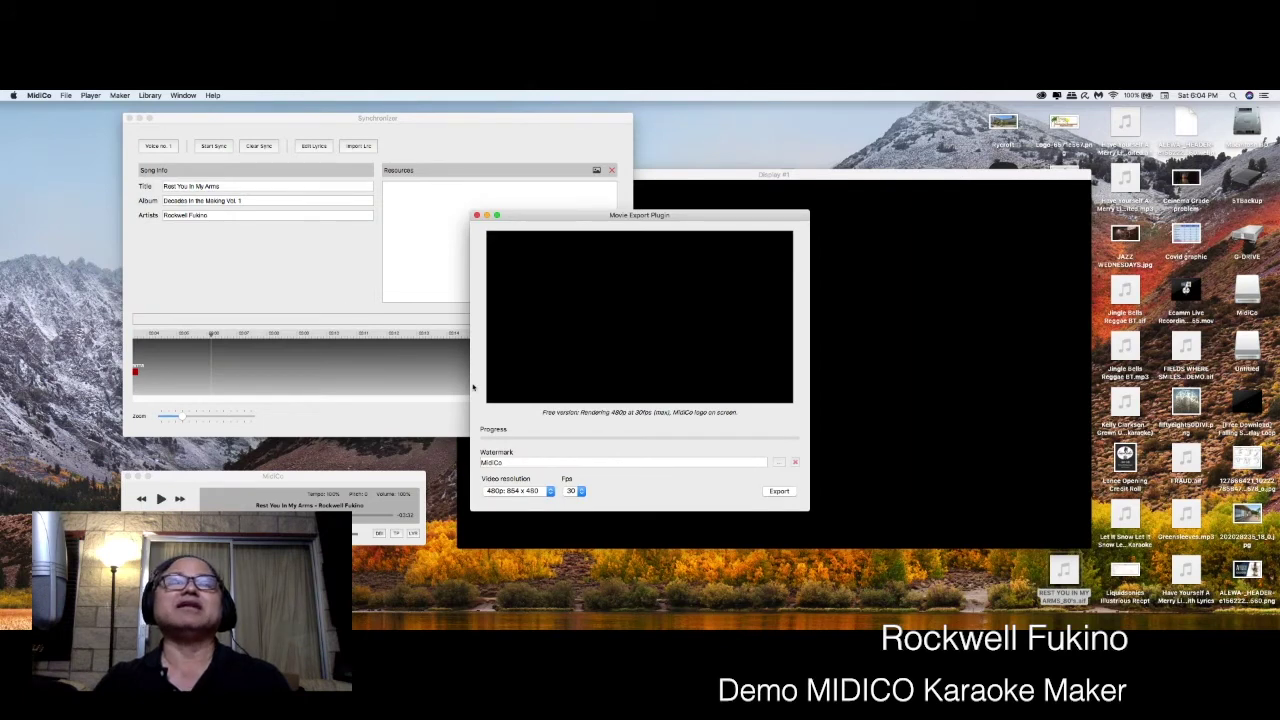
click(549, 491)
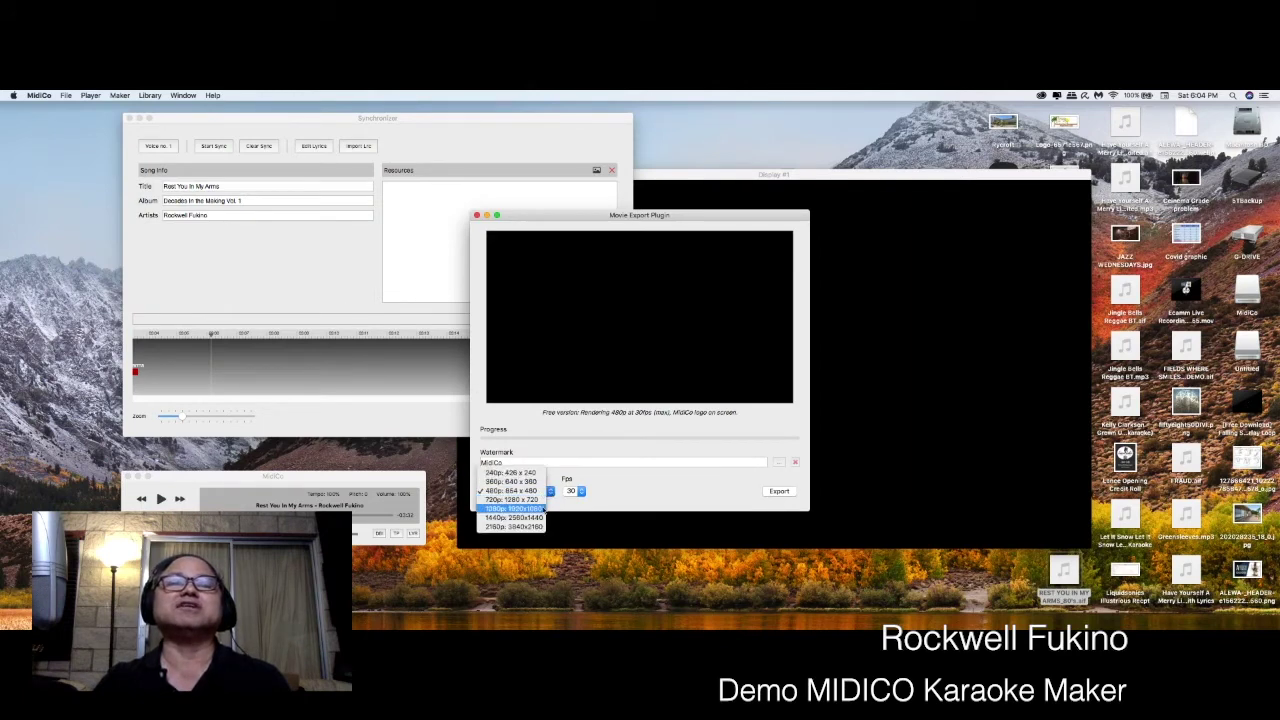
click(544, 509)
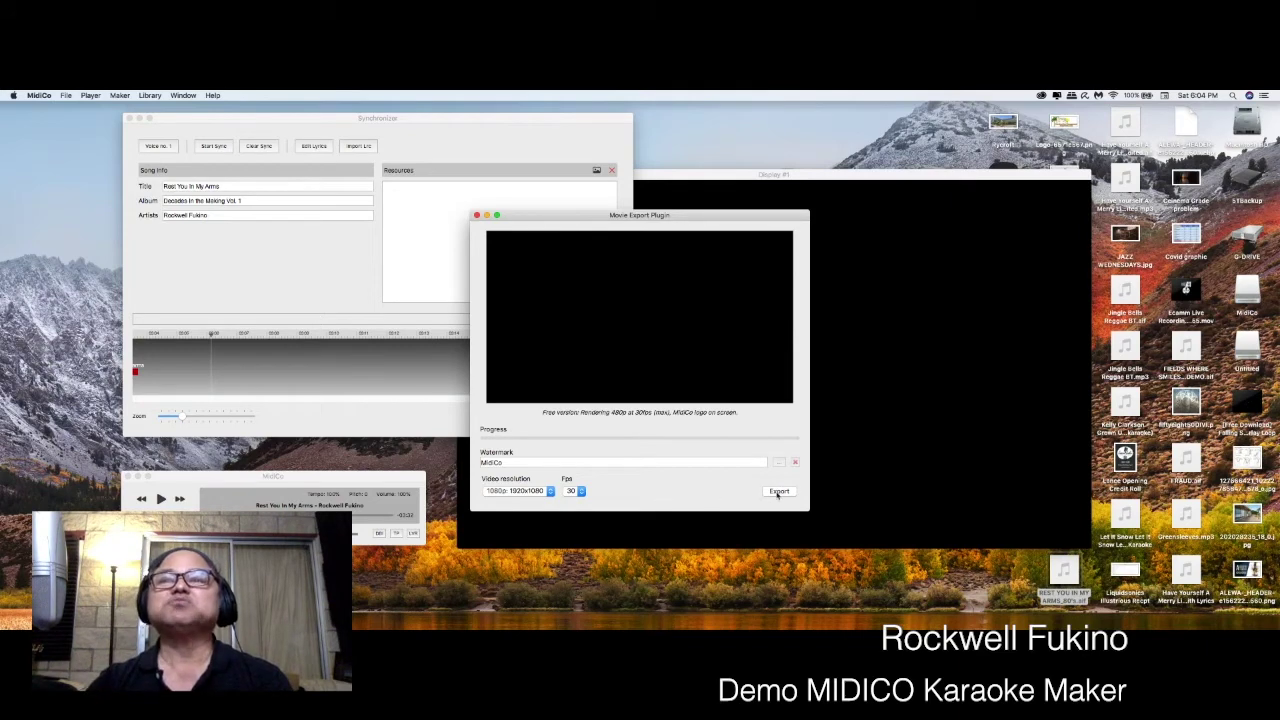
Export the karaoke movie to the STBackup drive under the name "Midico Demo rest YOu"
click(779, 491)
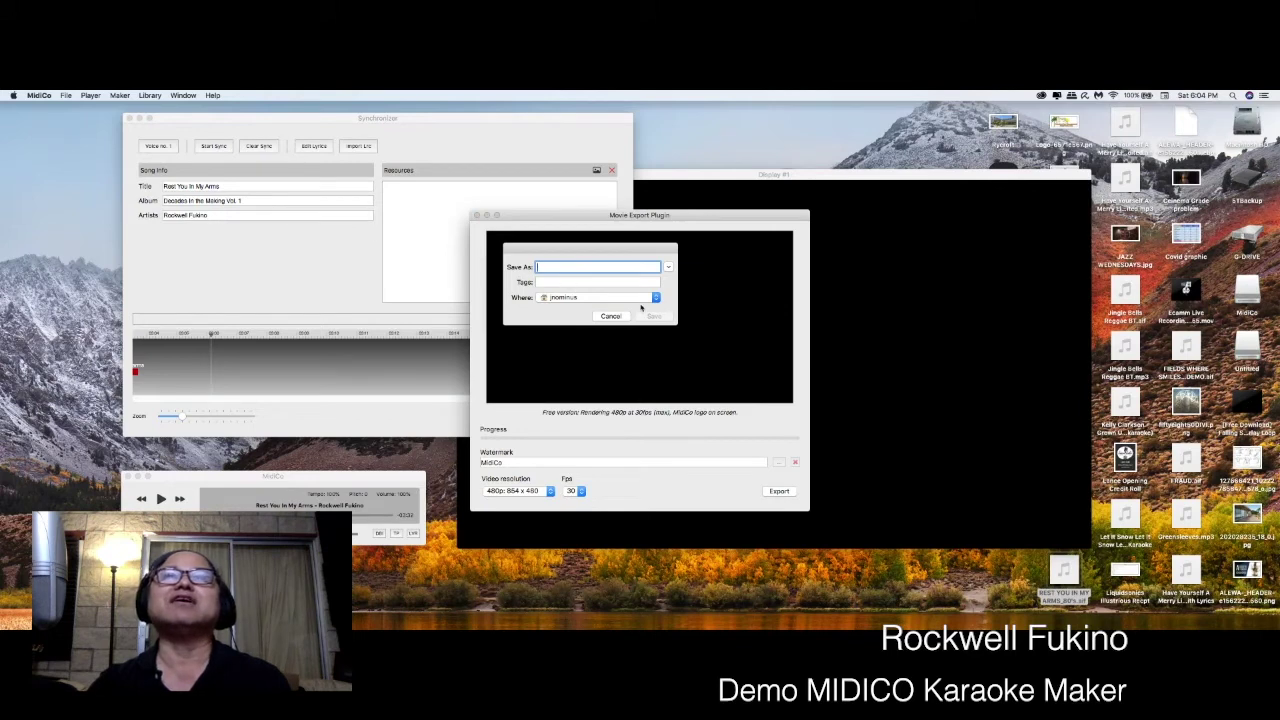
click(656, 298)
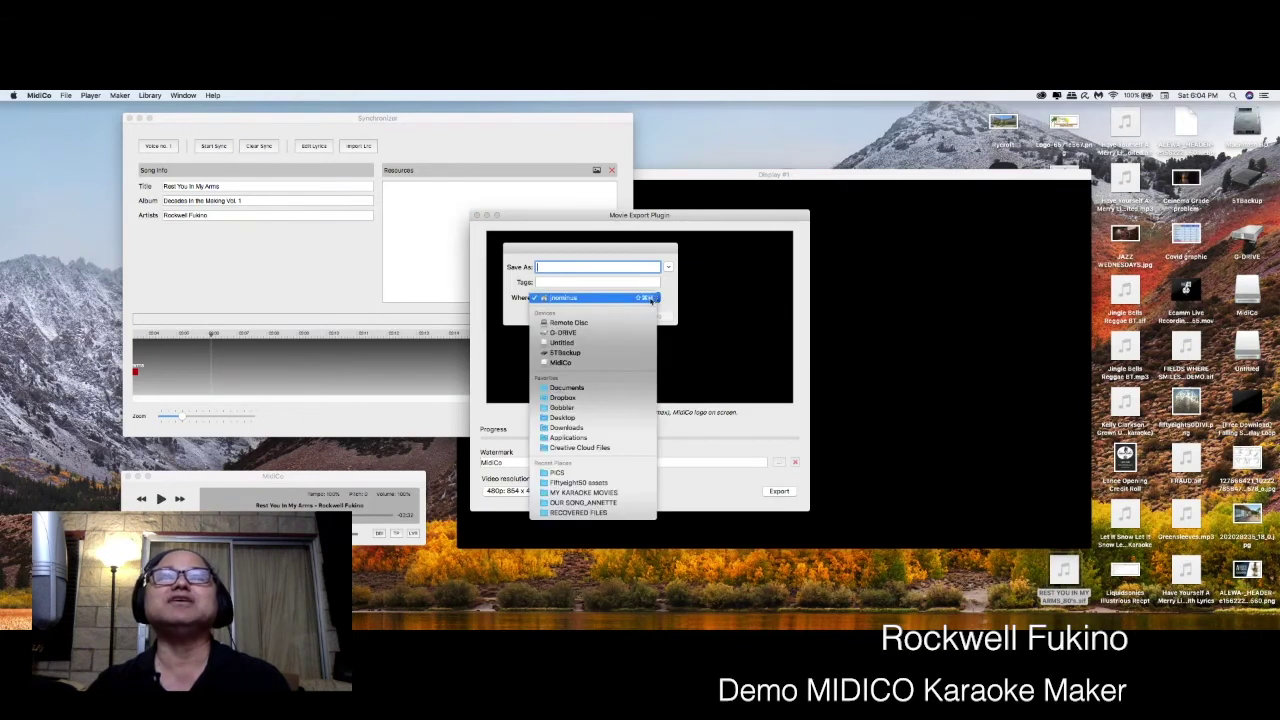
click(574, 356)
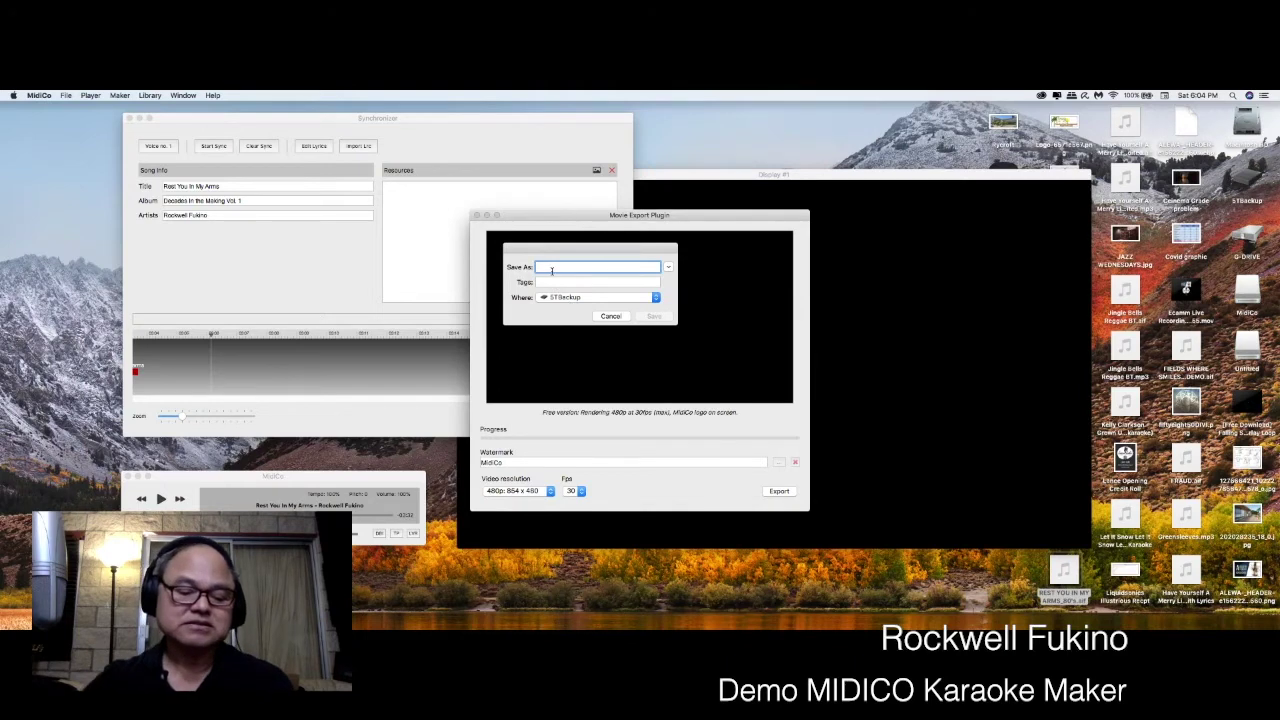
text(Midi)
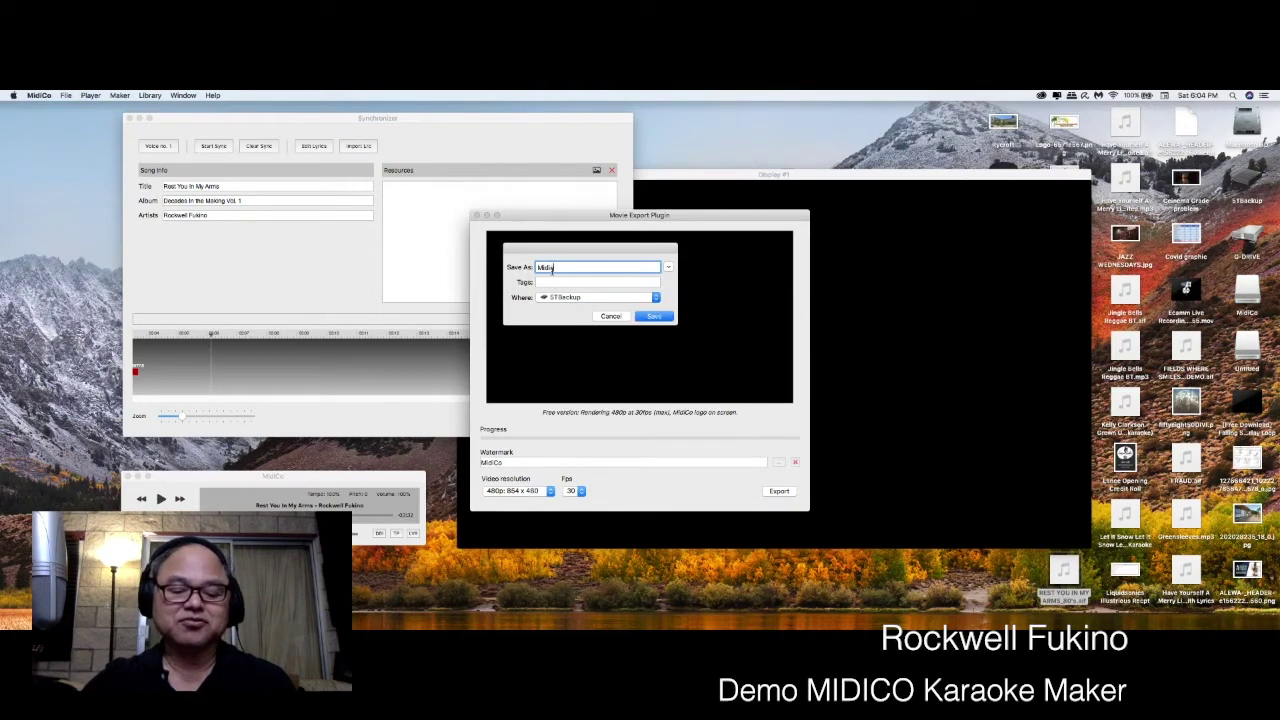
text(Co Demo)
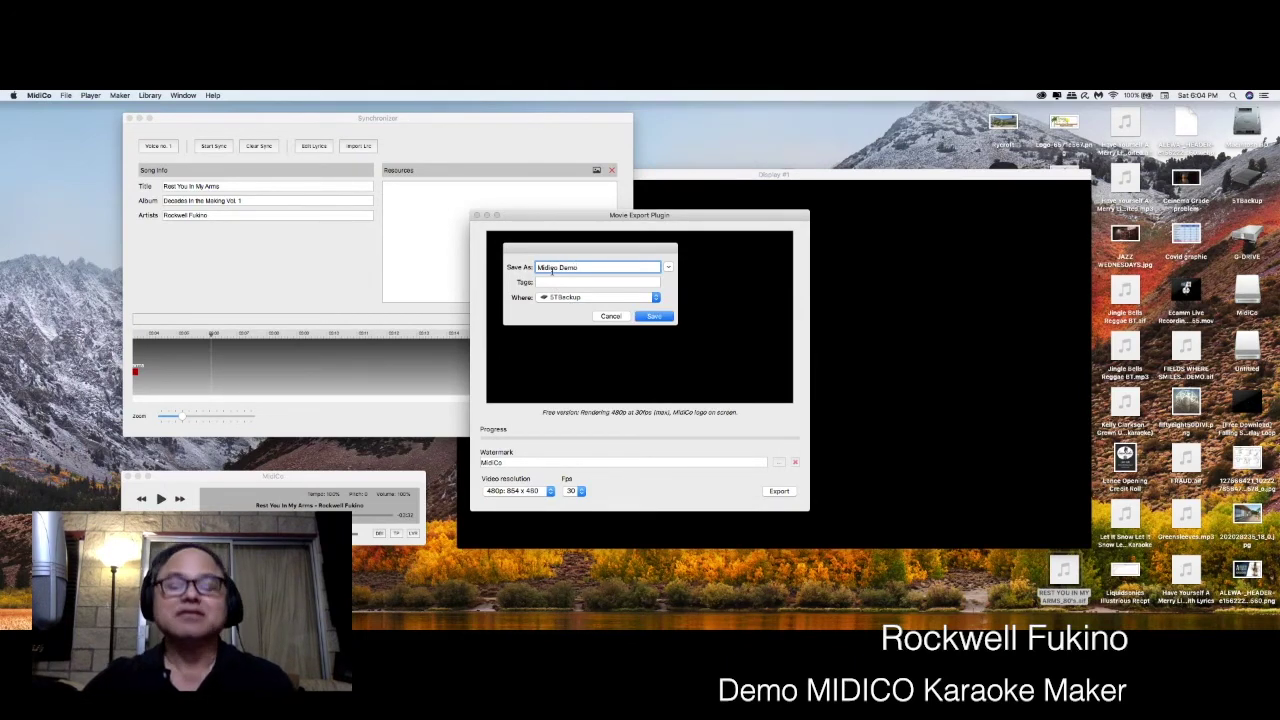
text( rest YOu)
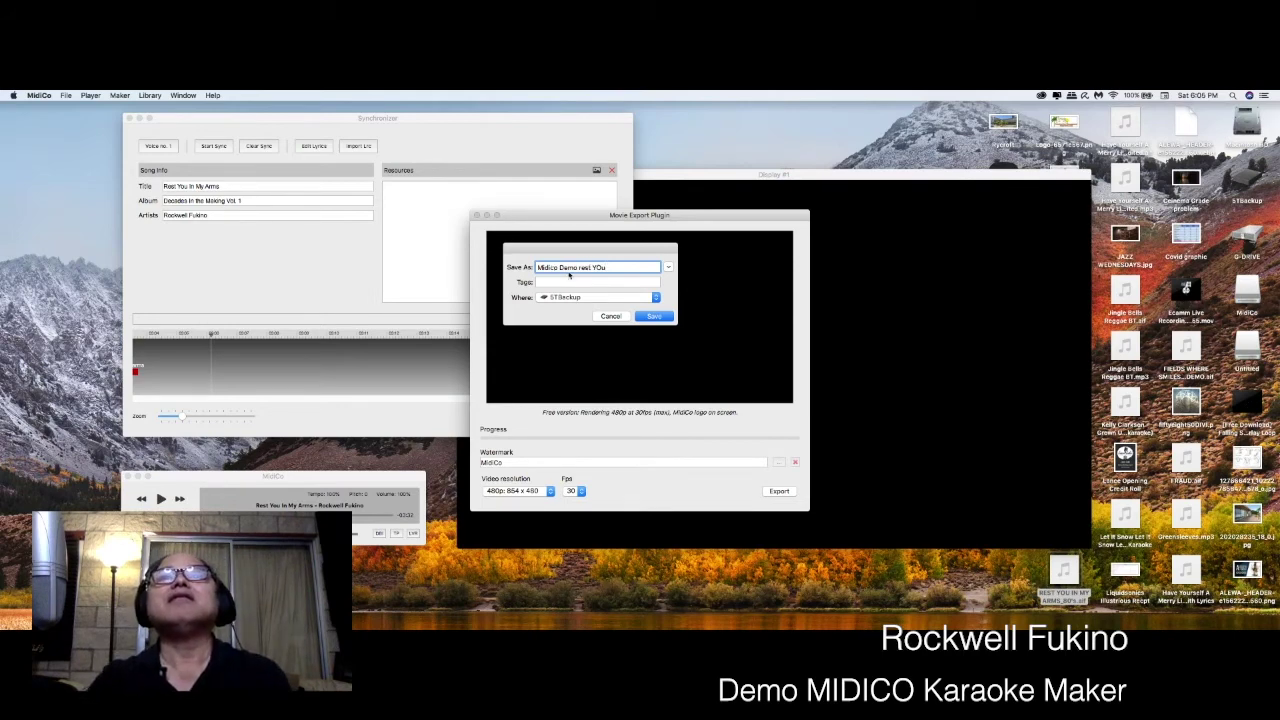
click(656, 317)
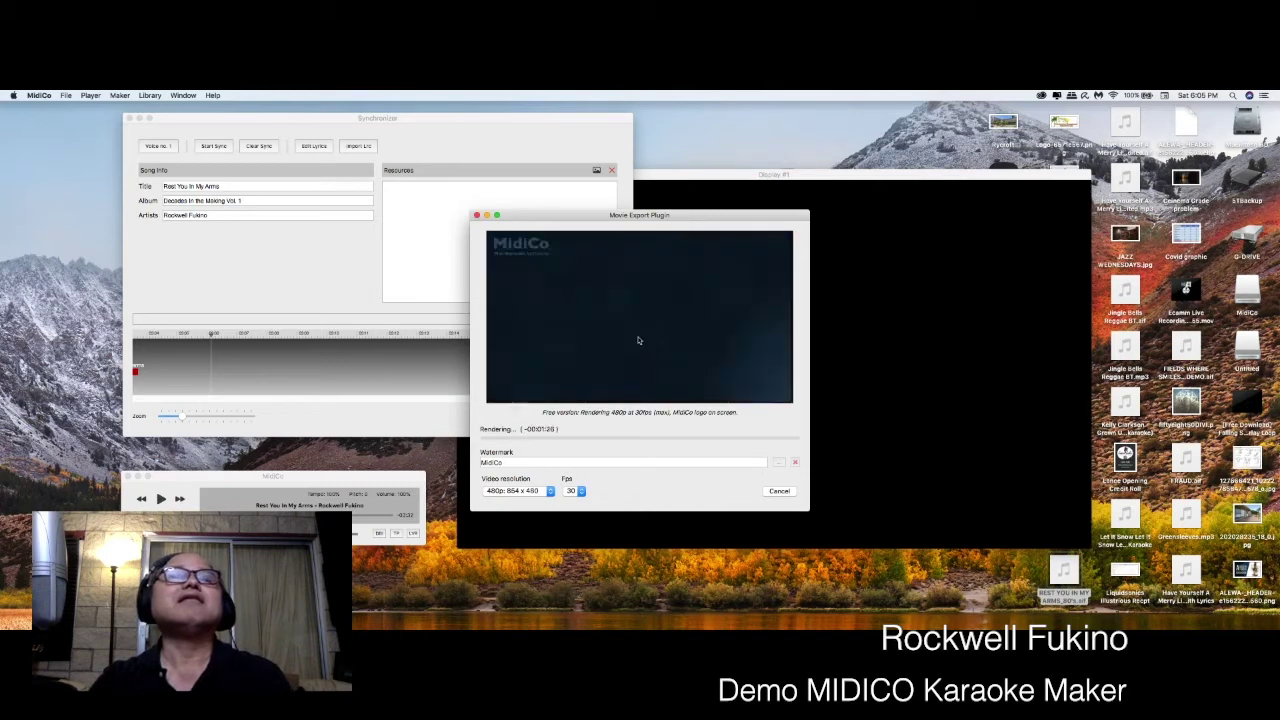